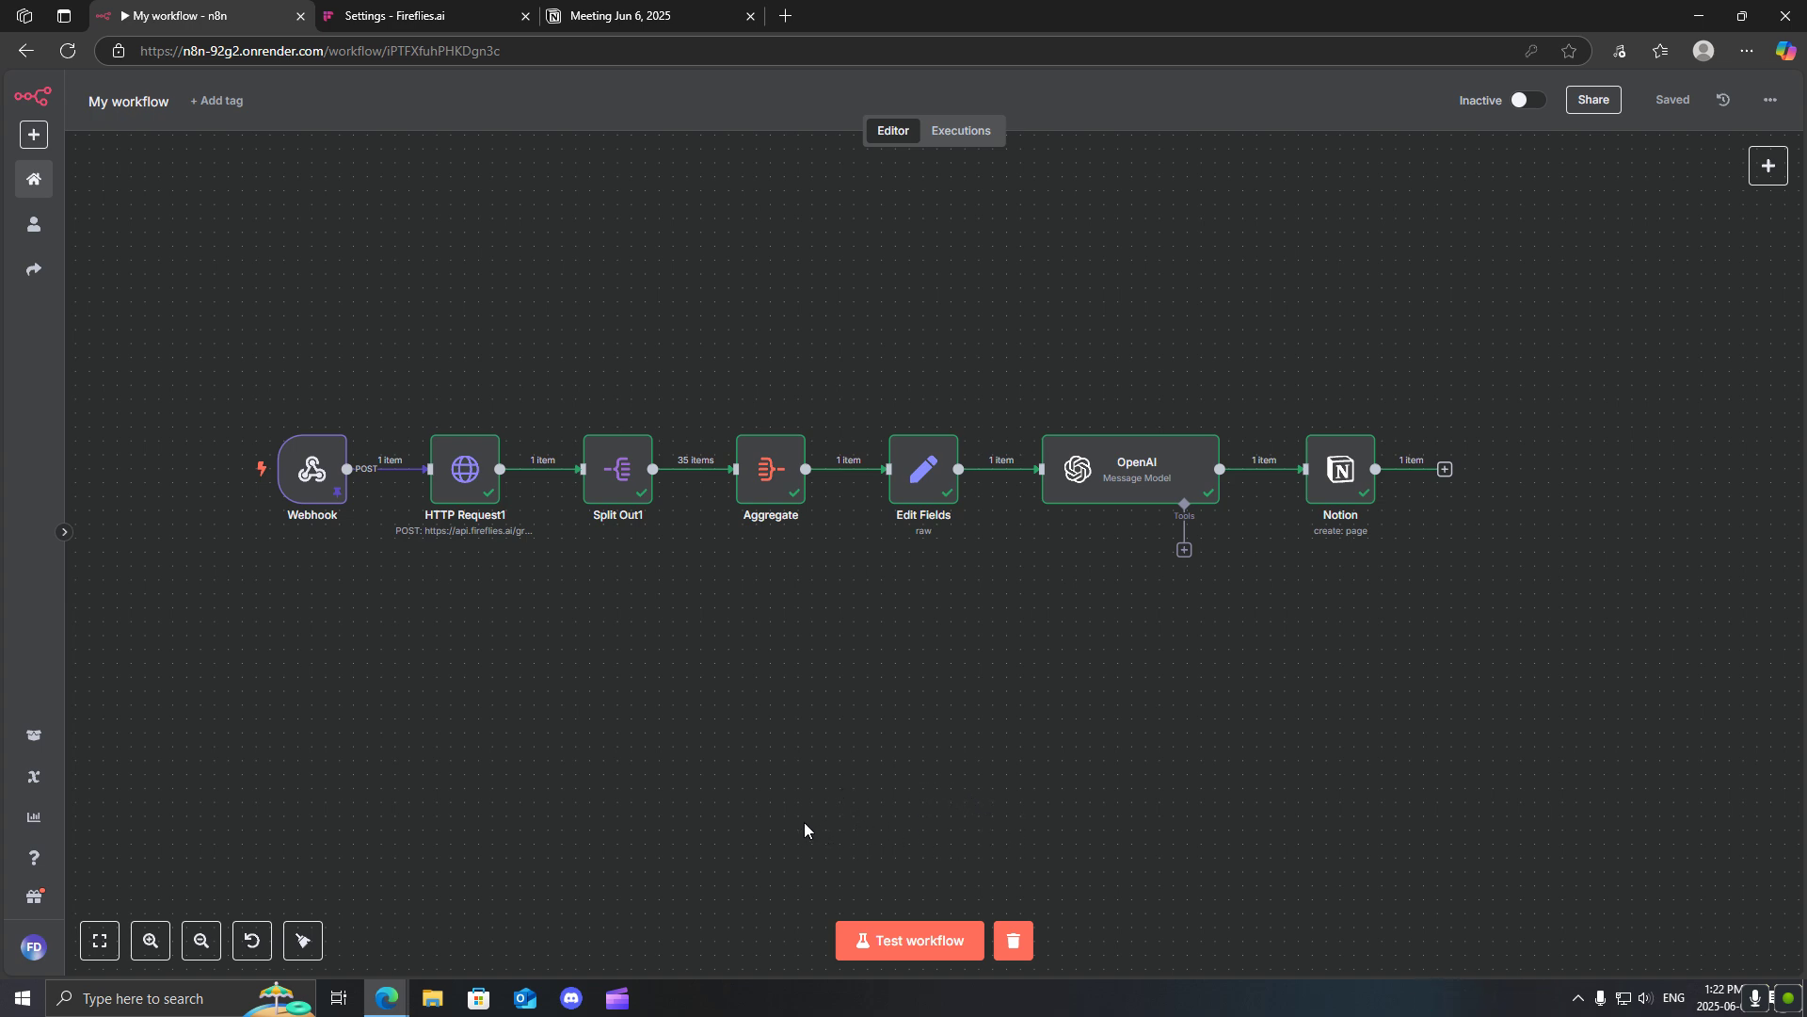
Step: Run a test of the workflow and open the second Meeting Jun 6, 2025 page in Notion's To-Do List
left_click(898, 945)
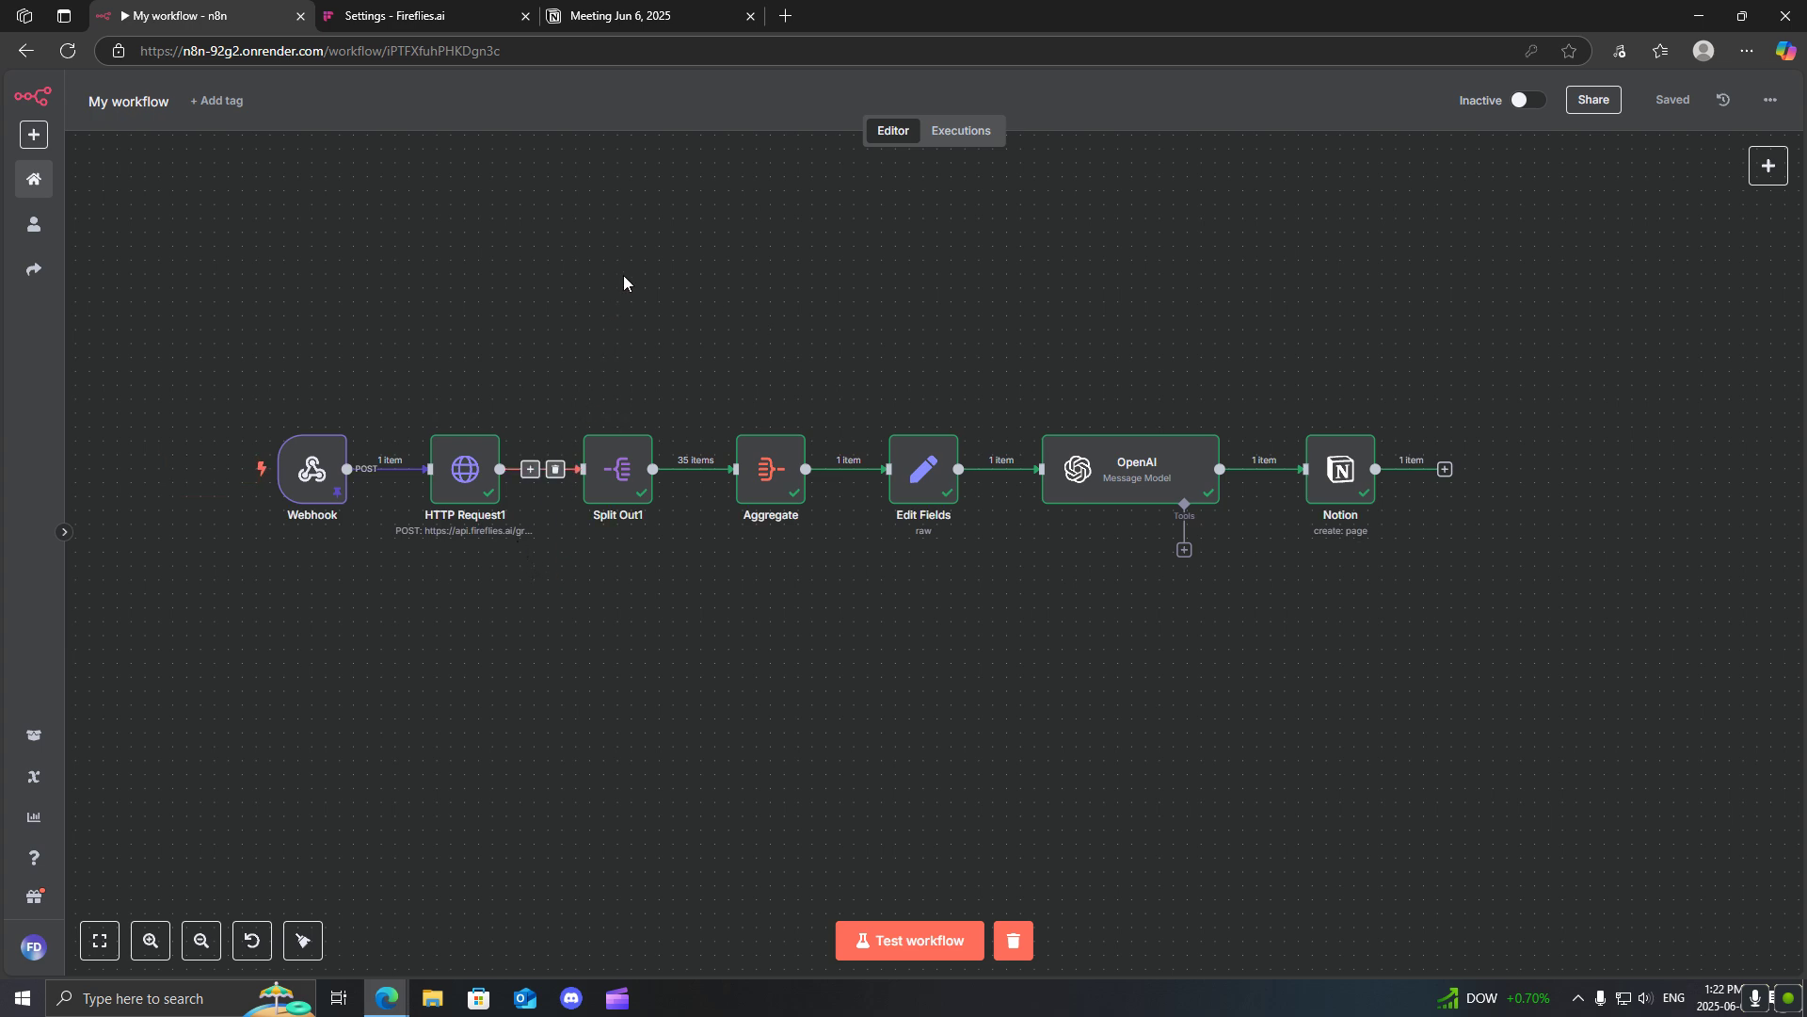
left_click(683, 14)
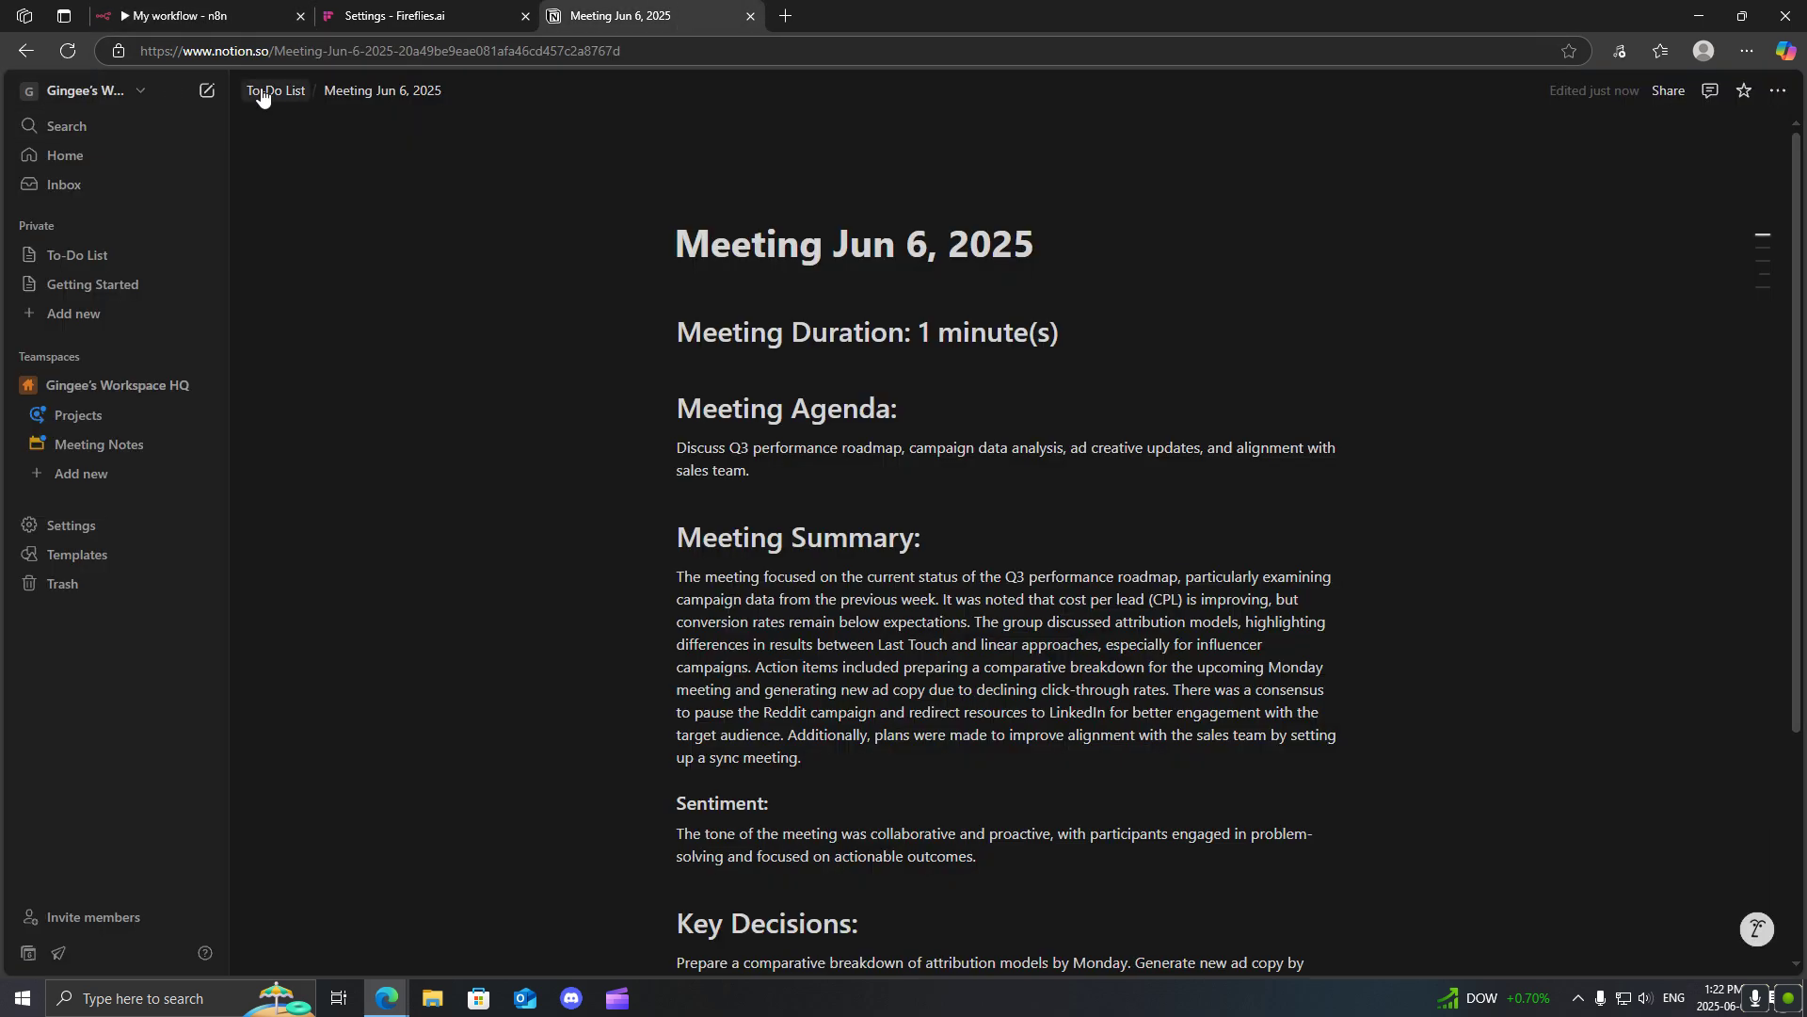
left_click(263, 91)
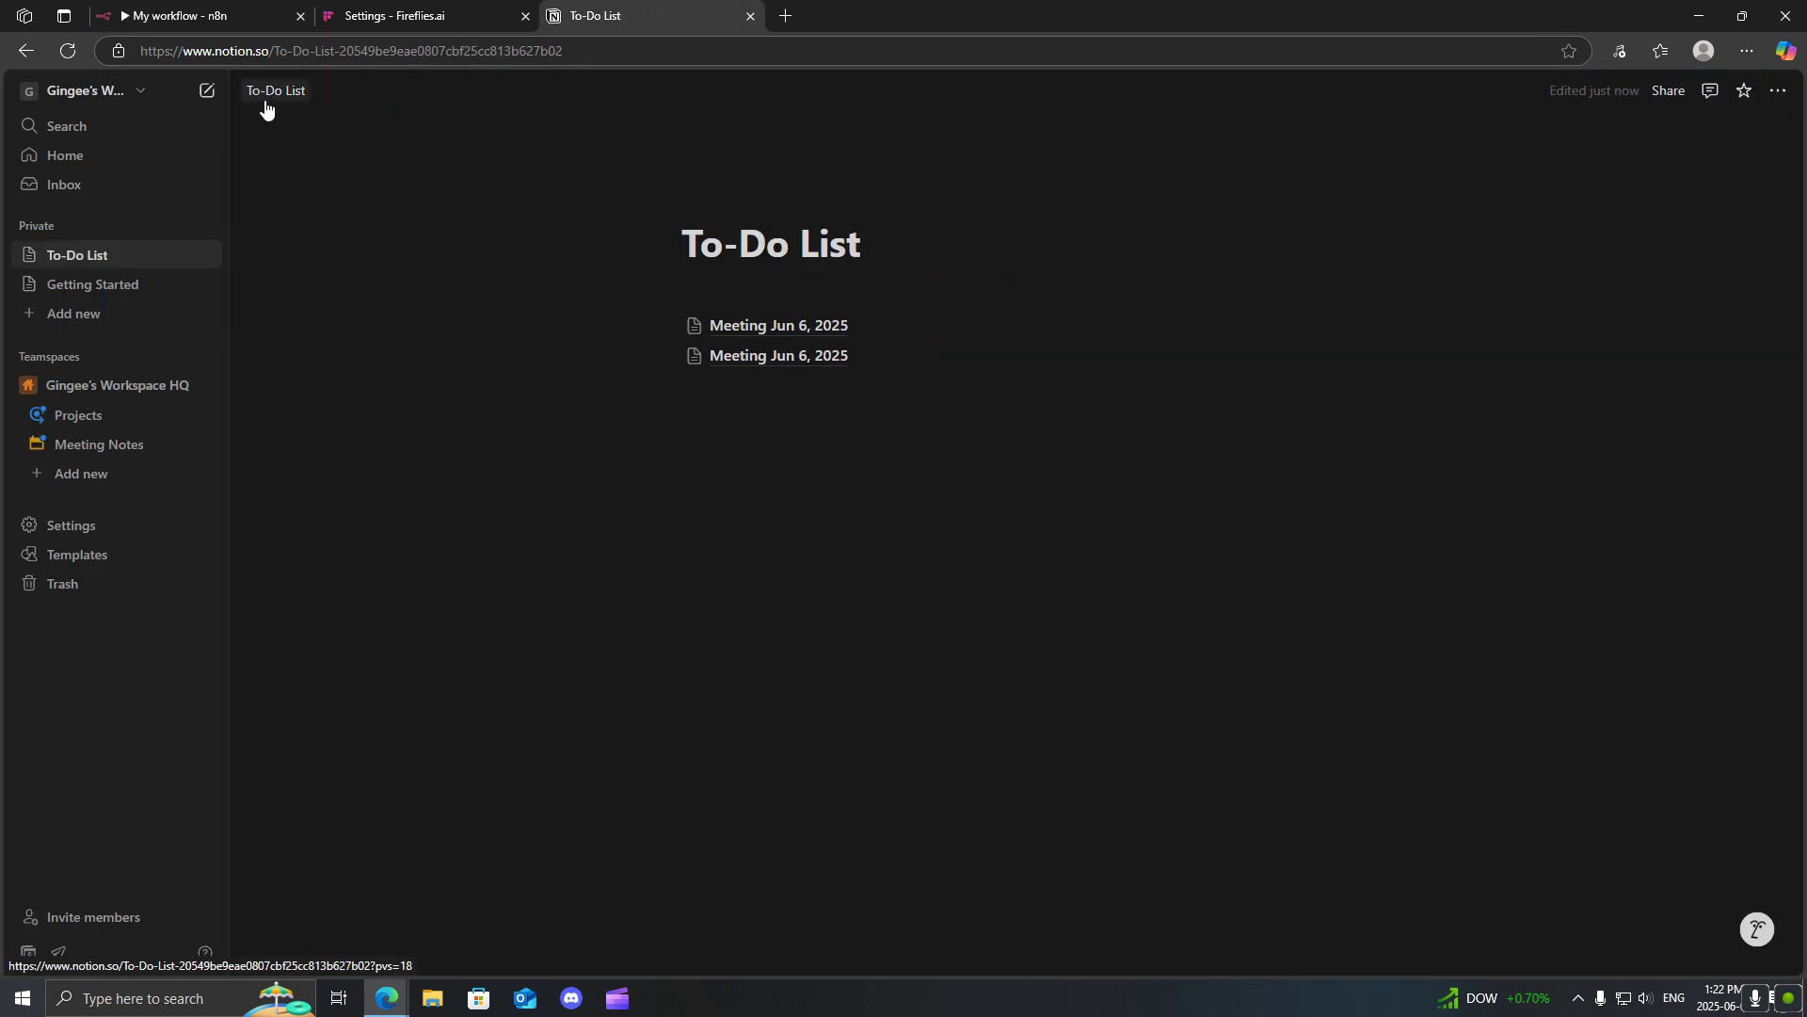
left_click(749, 356)
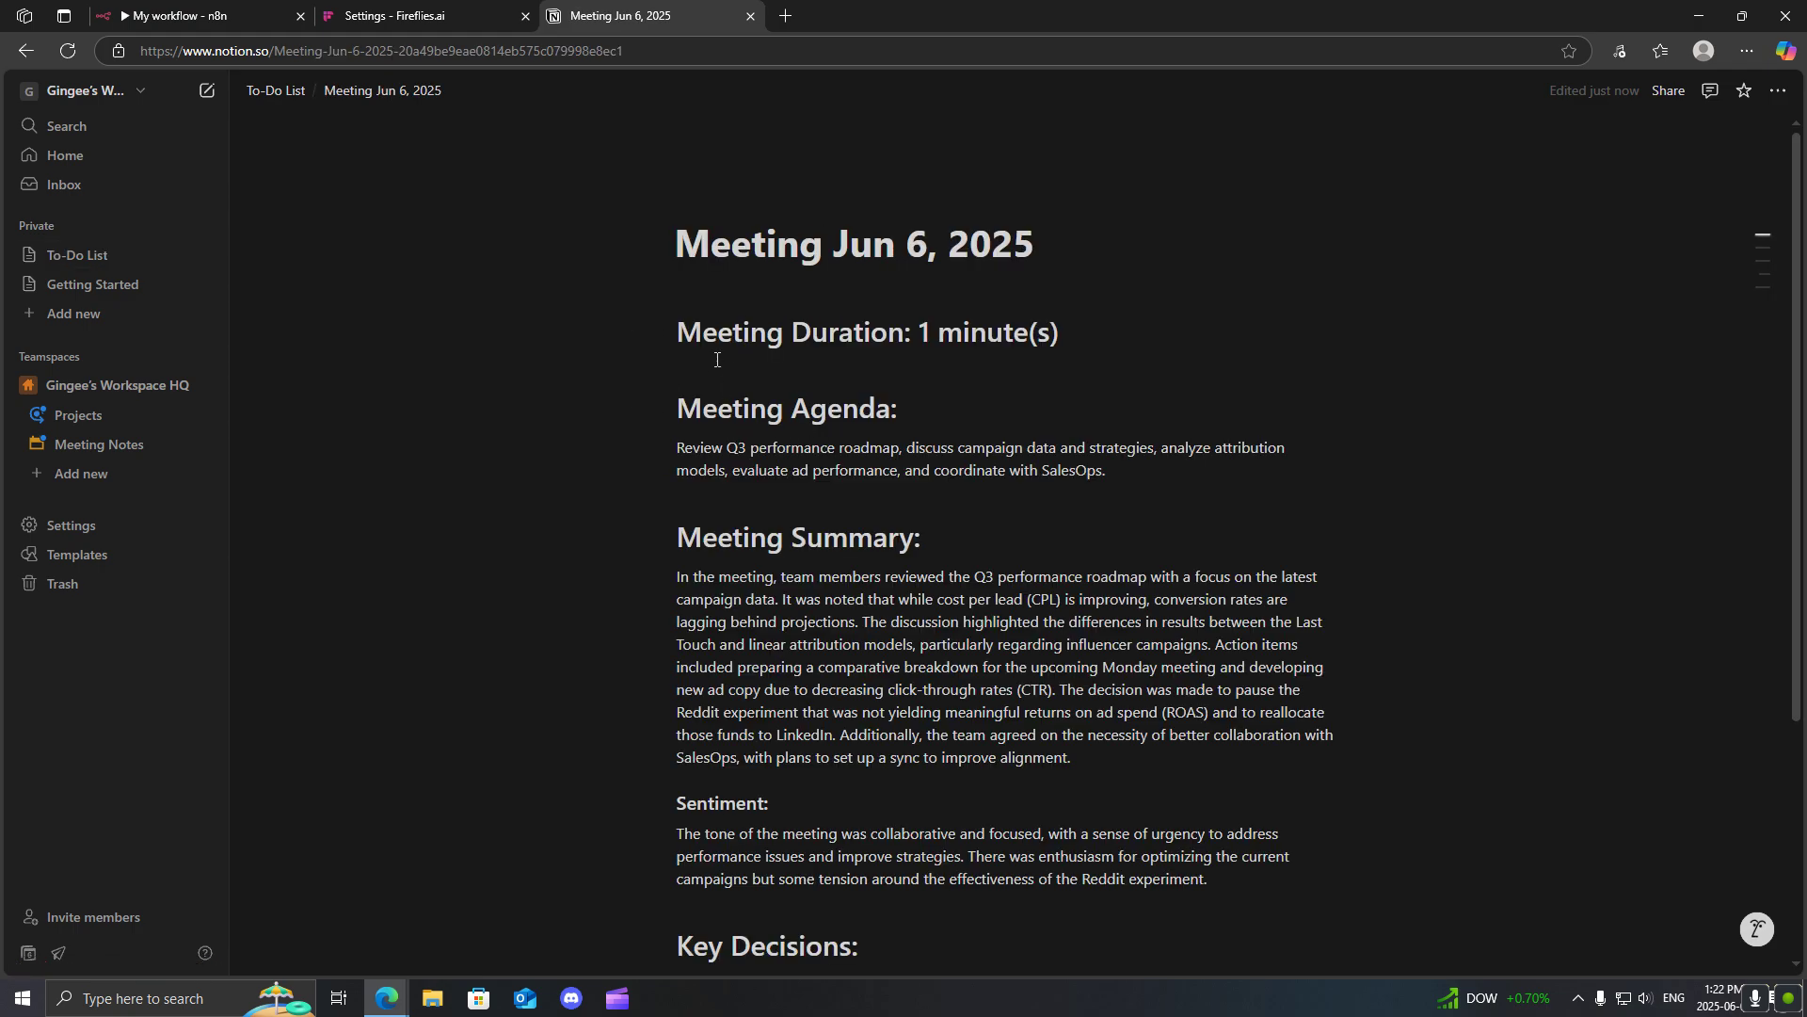
Step: Read through the meeting page's agenda, summary, sentiment and key decisions
scroll(829, 360, "down", 2)
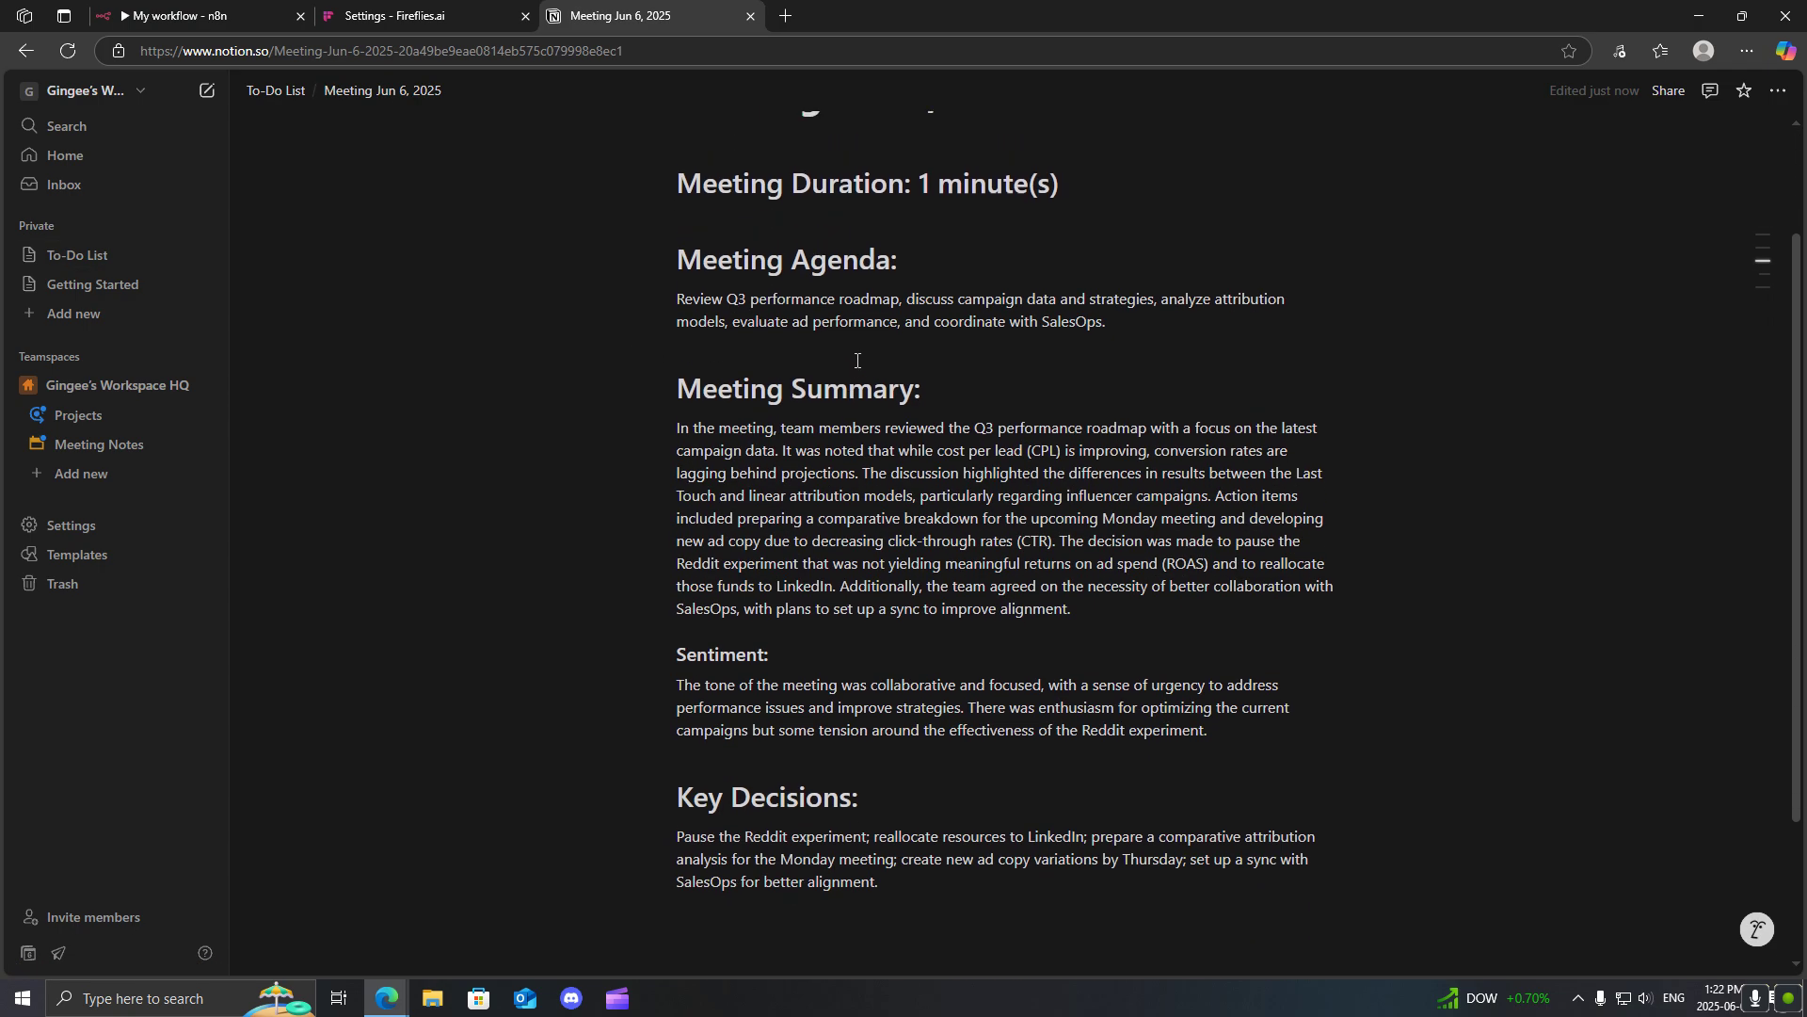
scroll(857, 360, "up", 1)
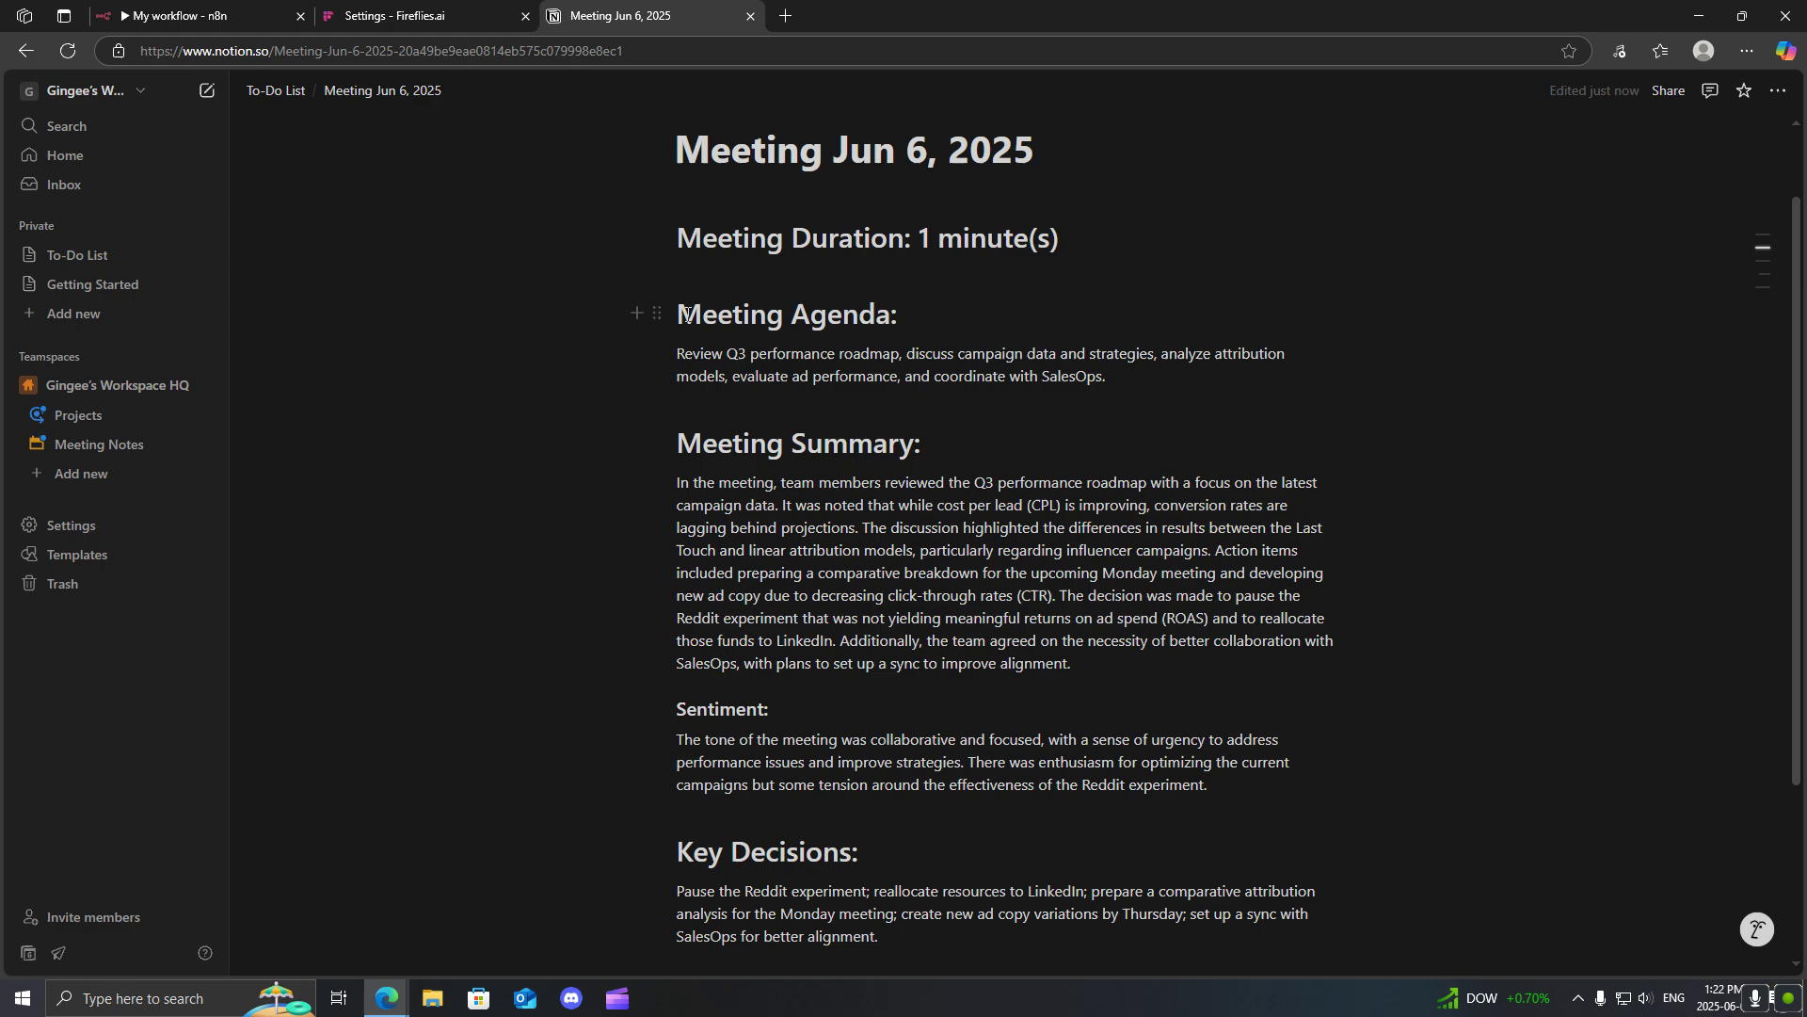
left_click_drag(686, 314, 871, 322)
left_click_drag(679, 443, 888, 447)
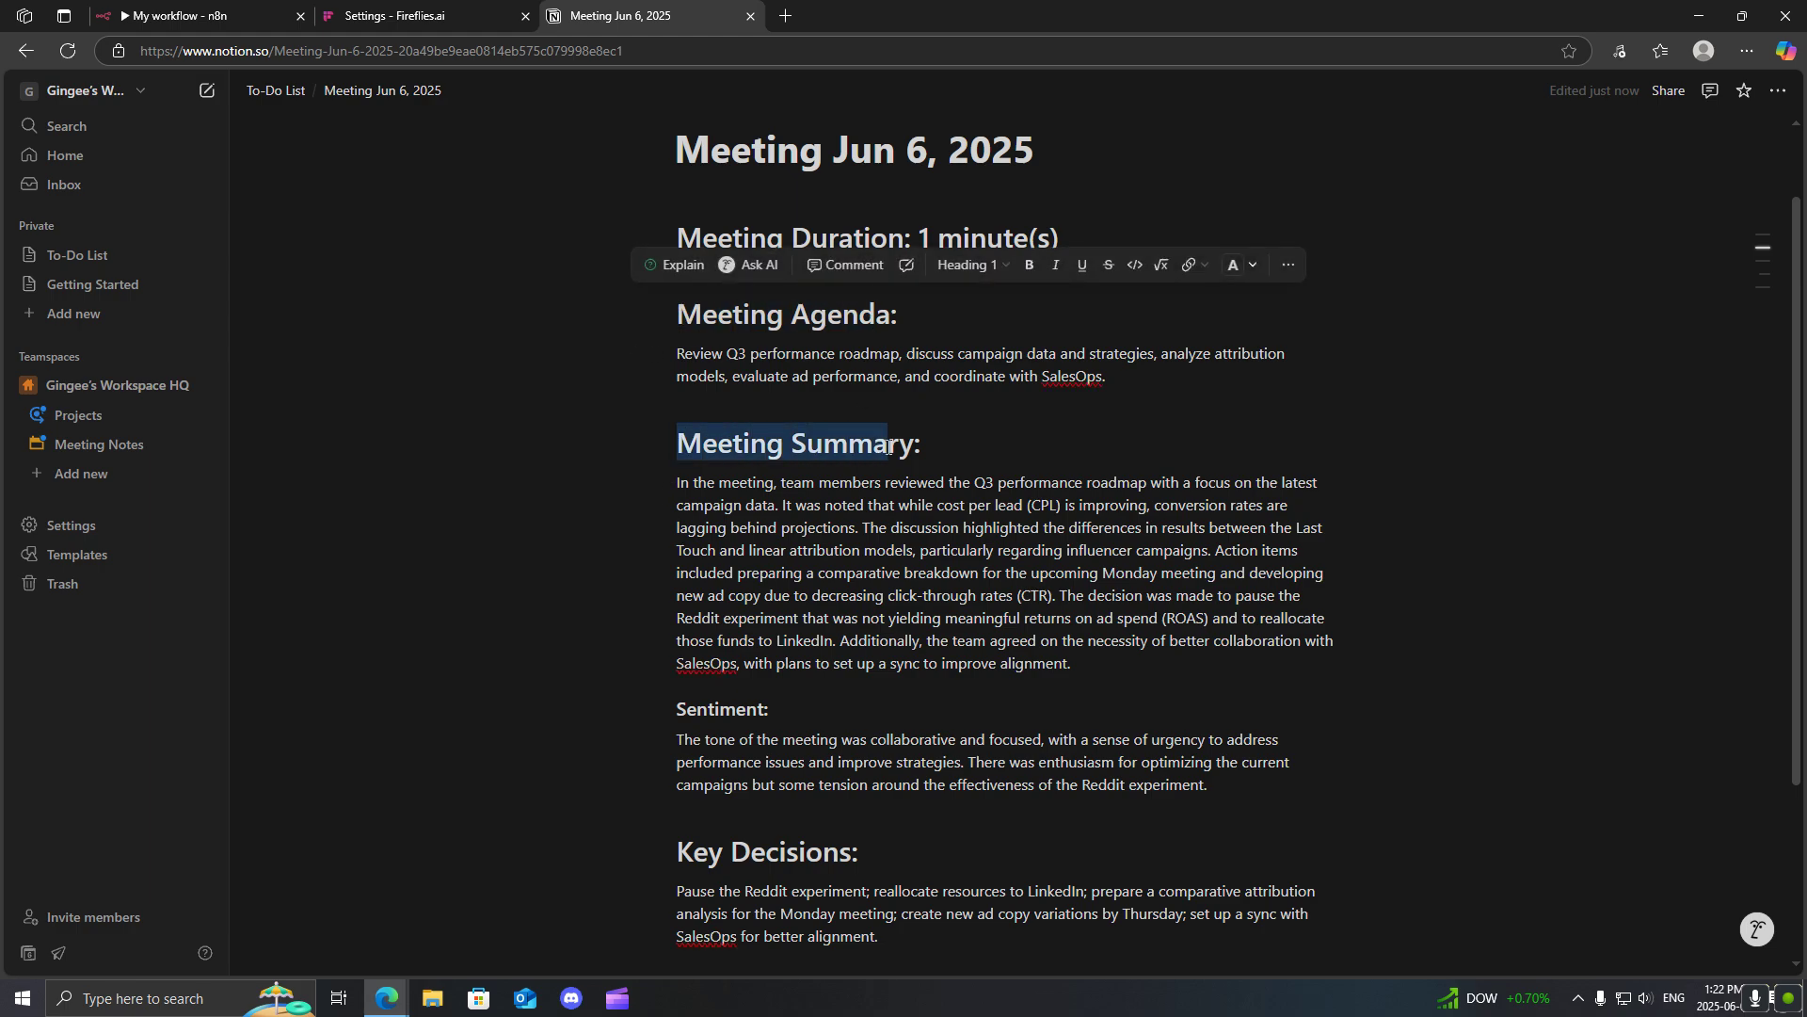
scroll(809, 635, "down", 1)
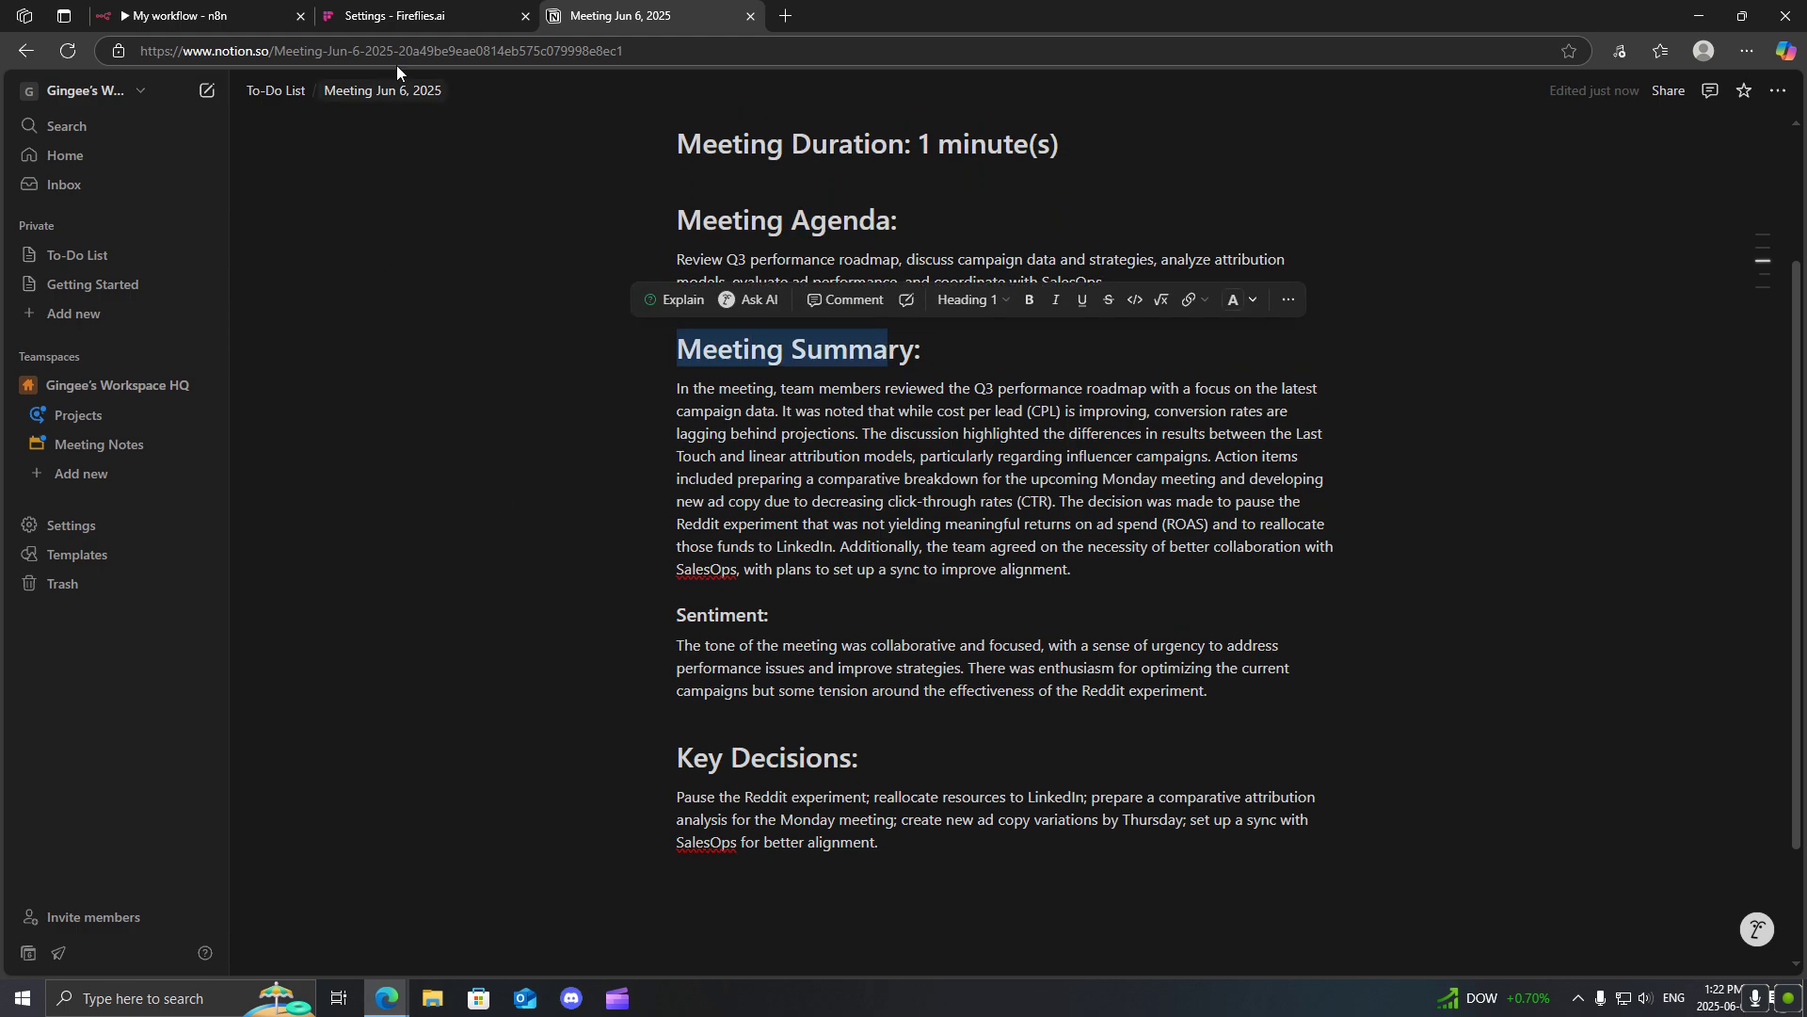
Step: Switch between the n8n workflow and Fireflies, and examine the API key and webhook fields in the Developer Settings
left_click(208, 7)
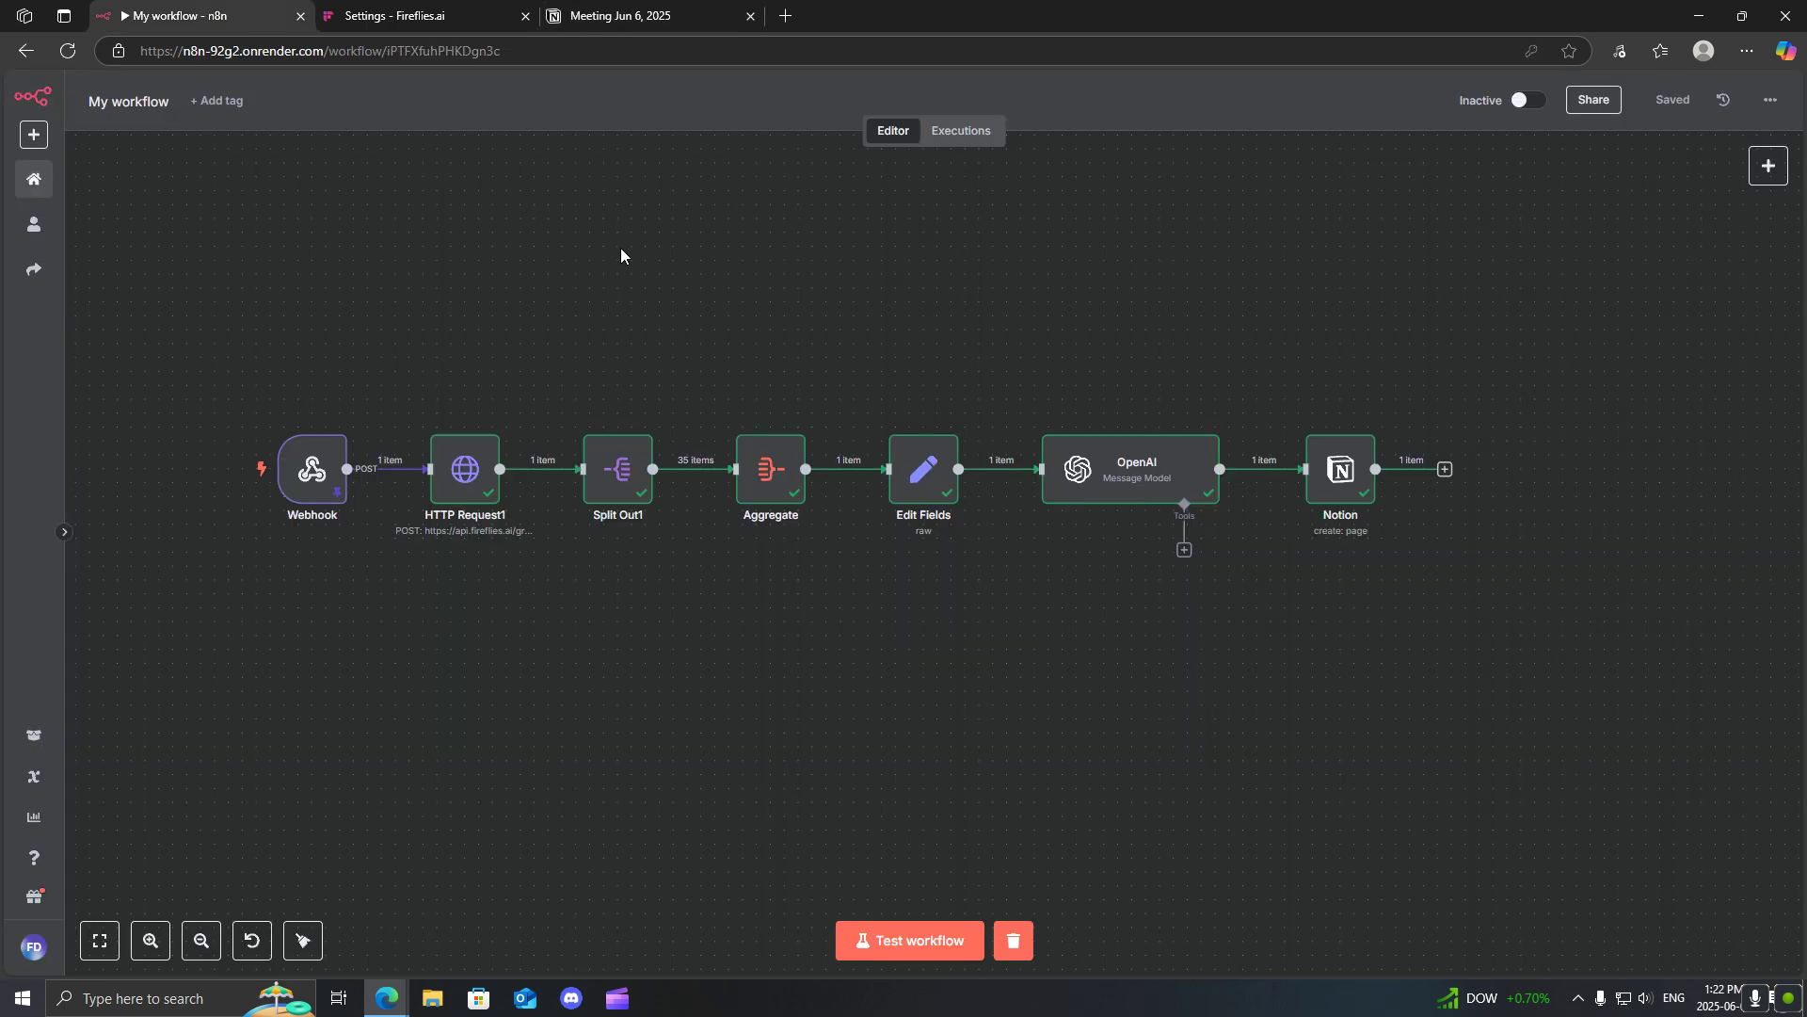
left_click(355, 8)
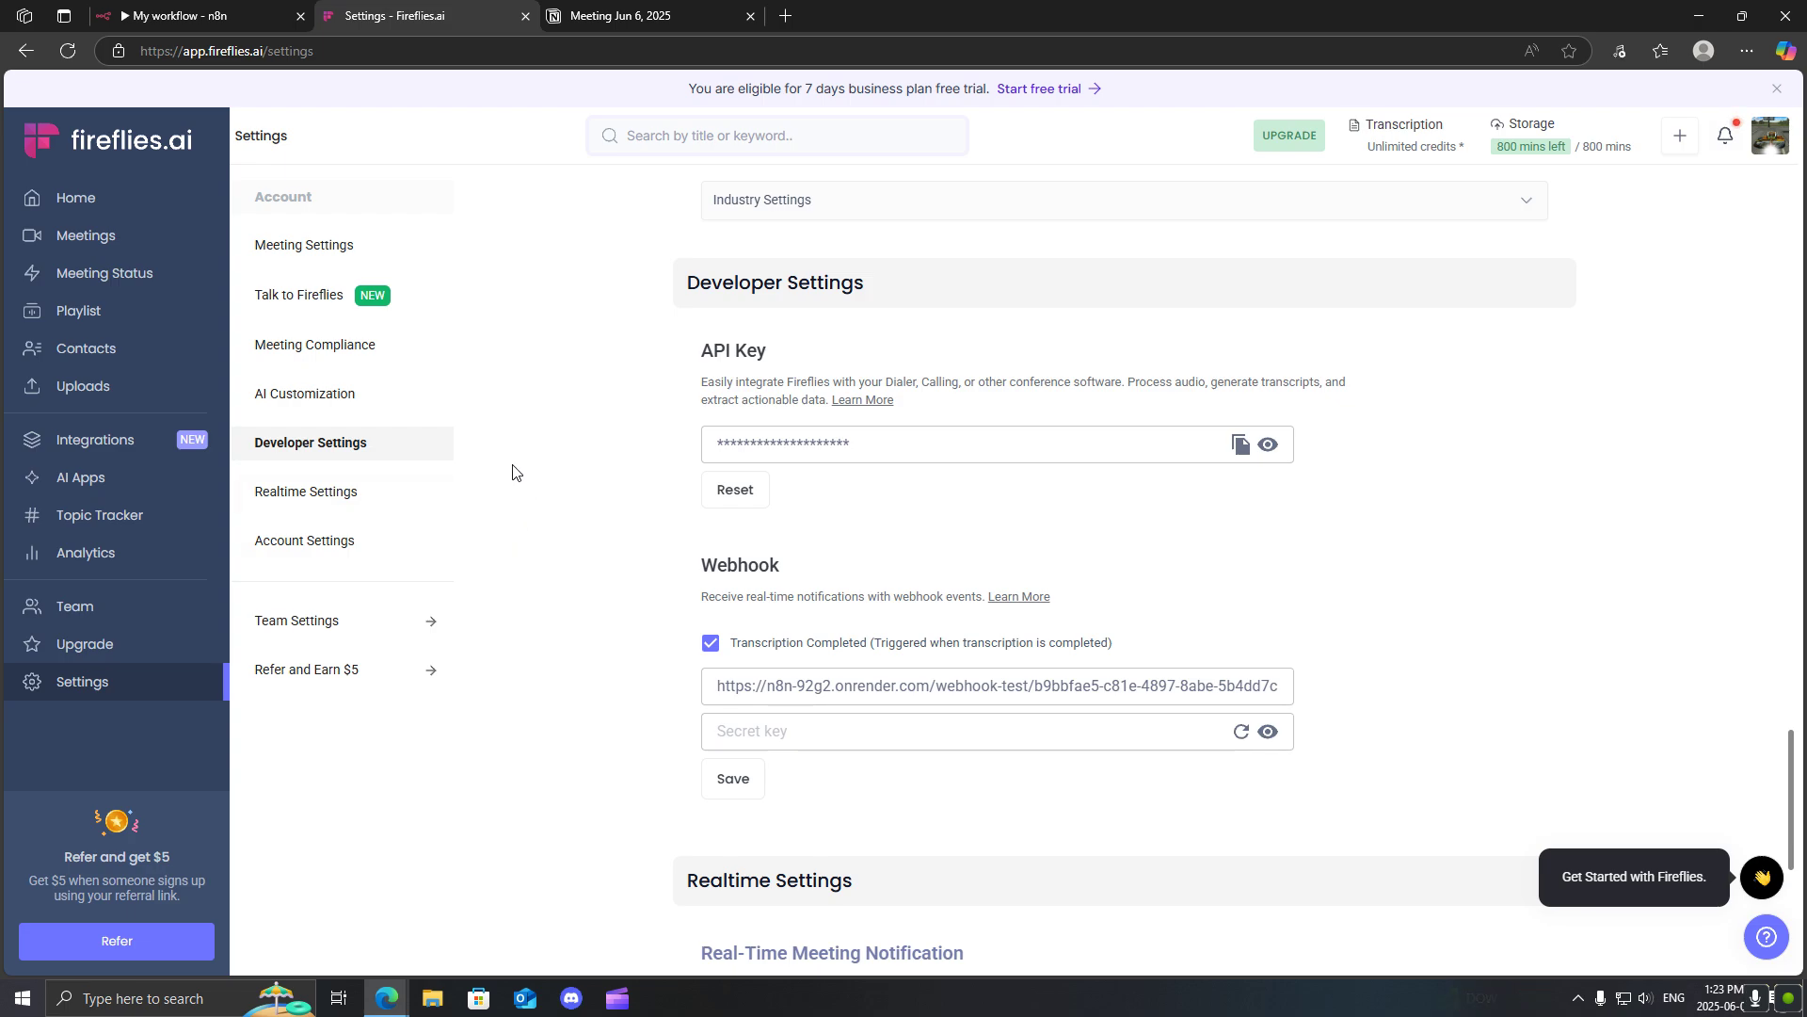
left_click(277, 10)
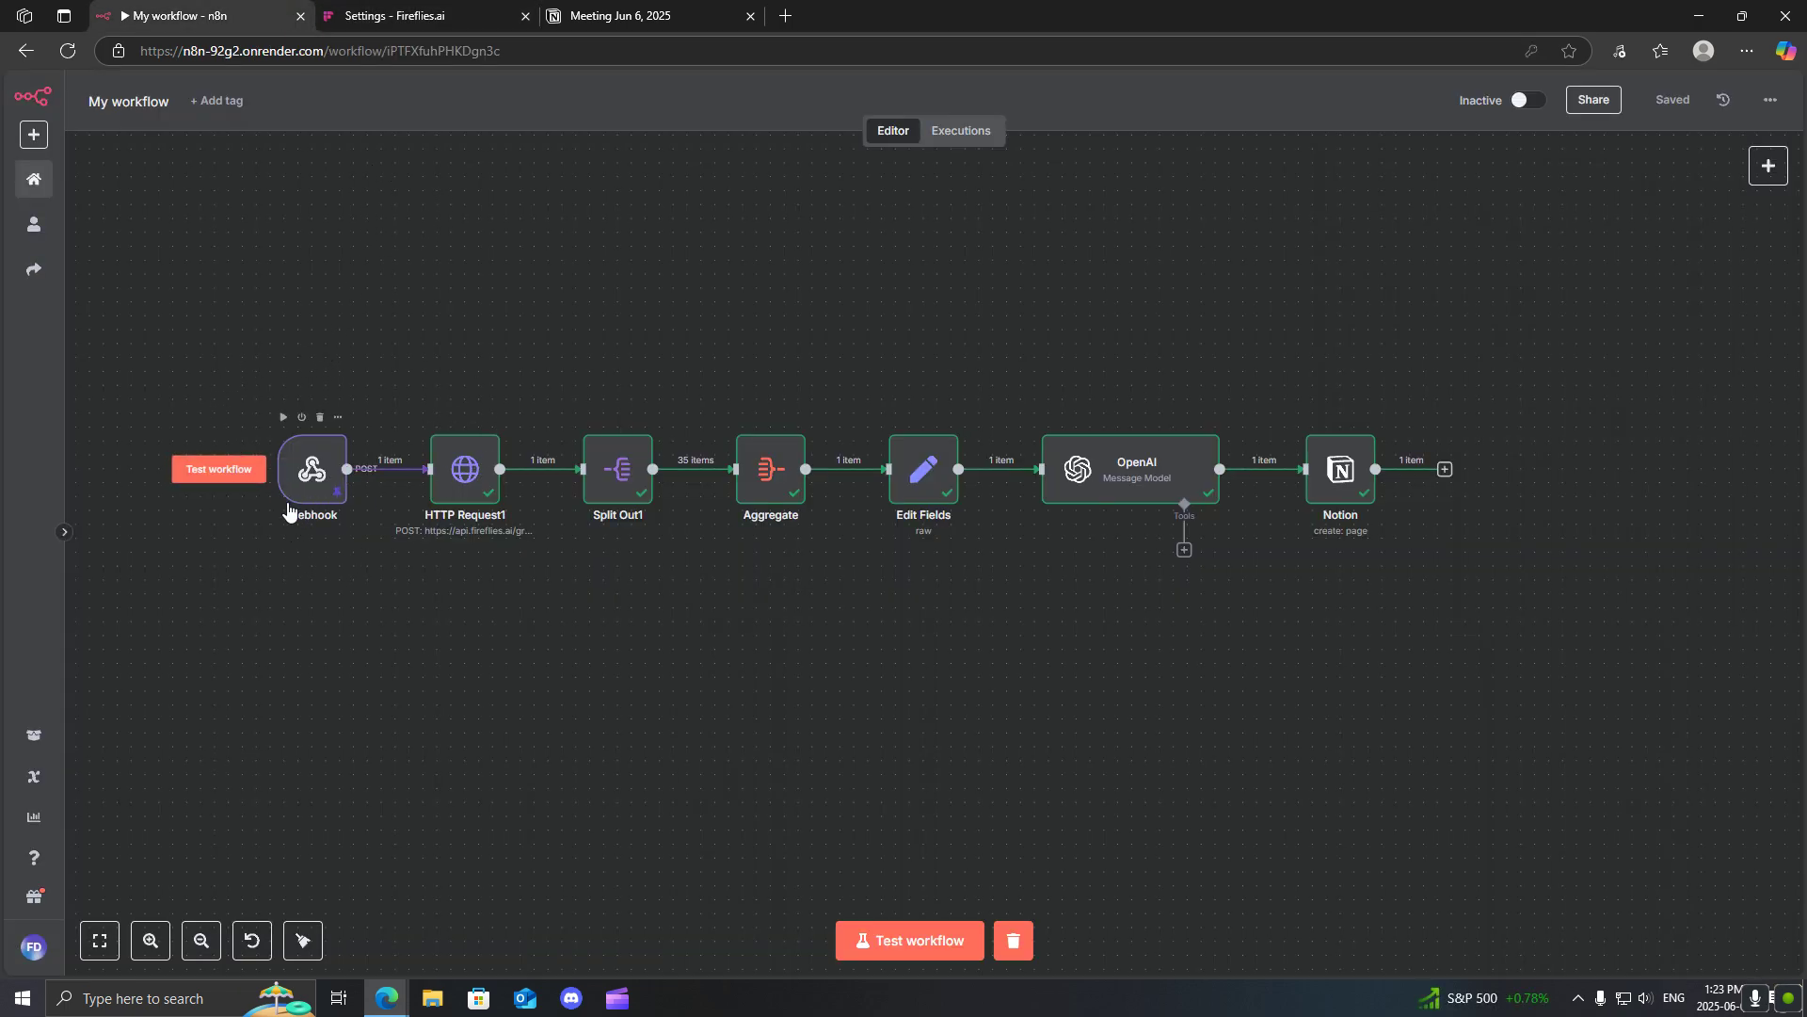
left_click(396, 16)
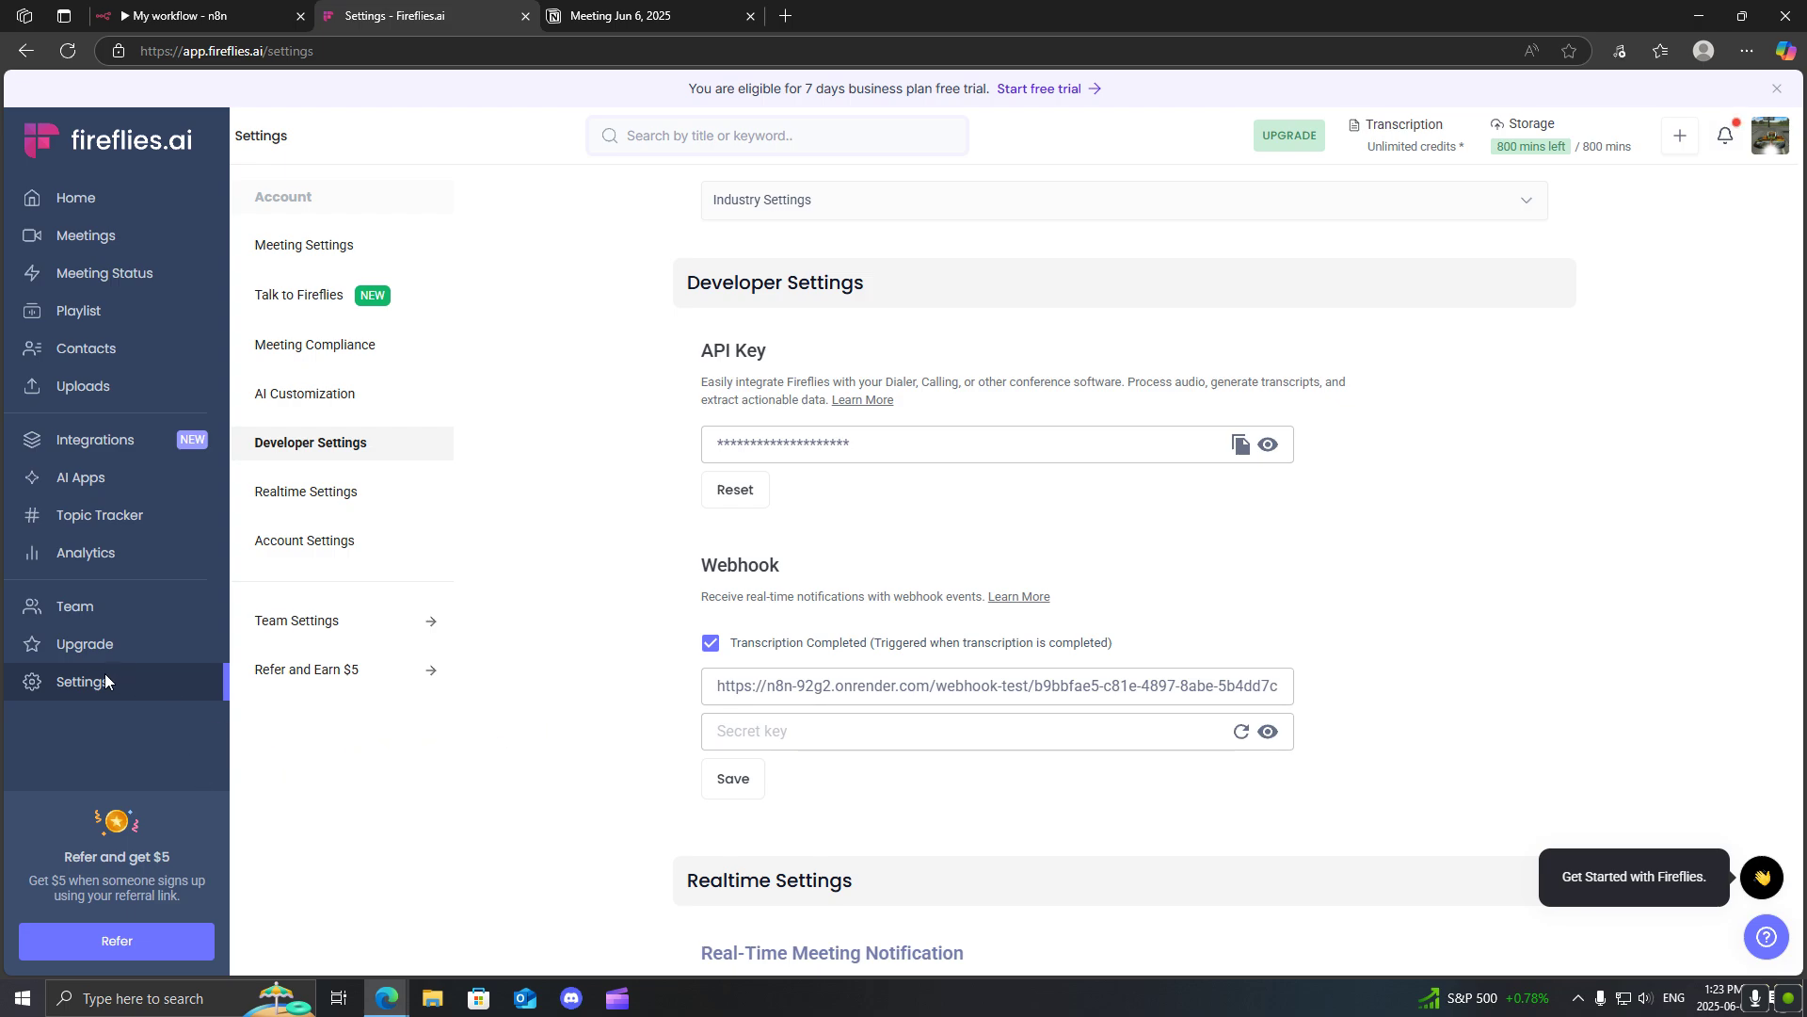
left_click(298, 452)
Step: Show the production URL of the Webhook node in n8n and locate the webhook URL field in Fireflies' Developer Settings
left_click(188, 16)
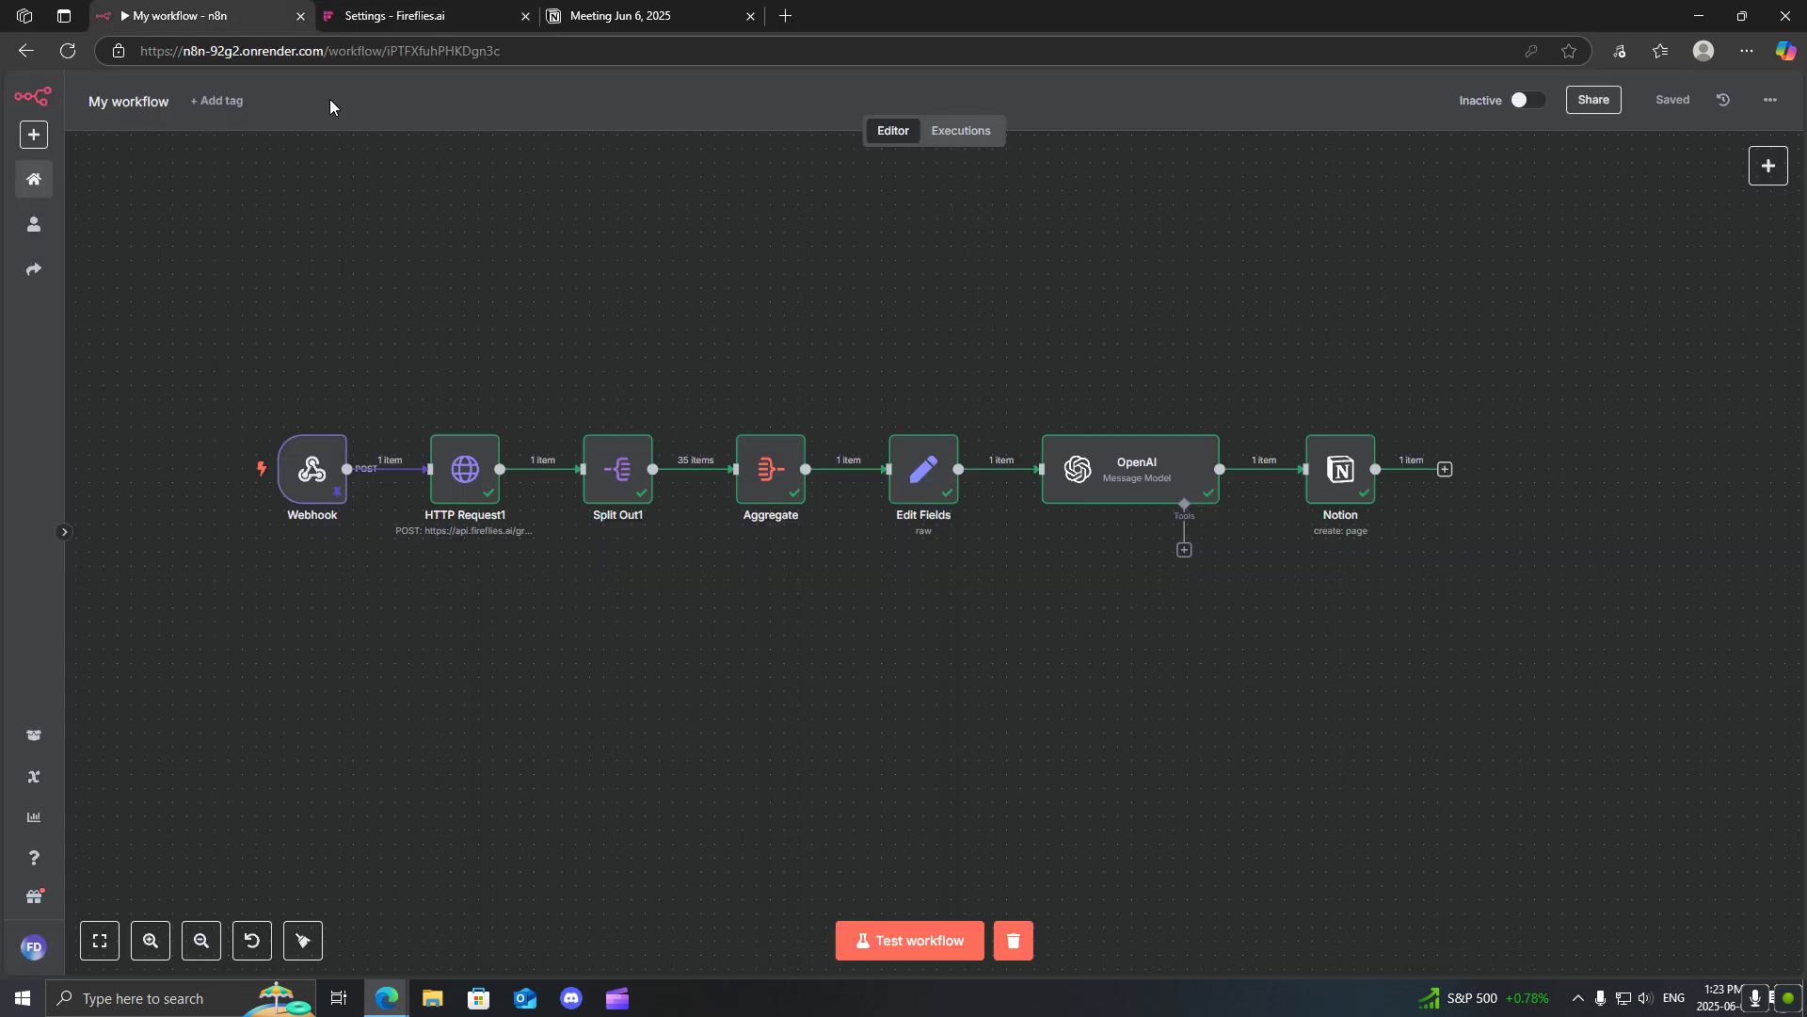
double_click(314, 468)
left_click(583, 229)
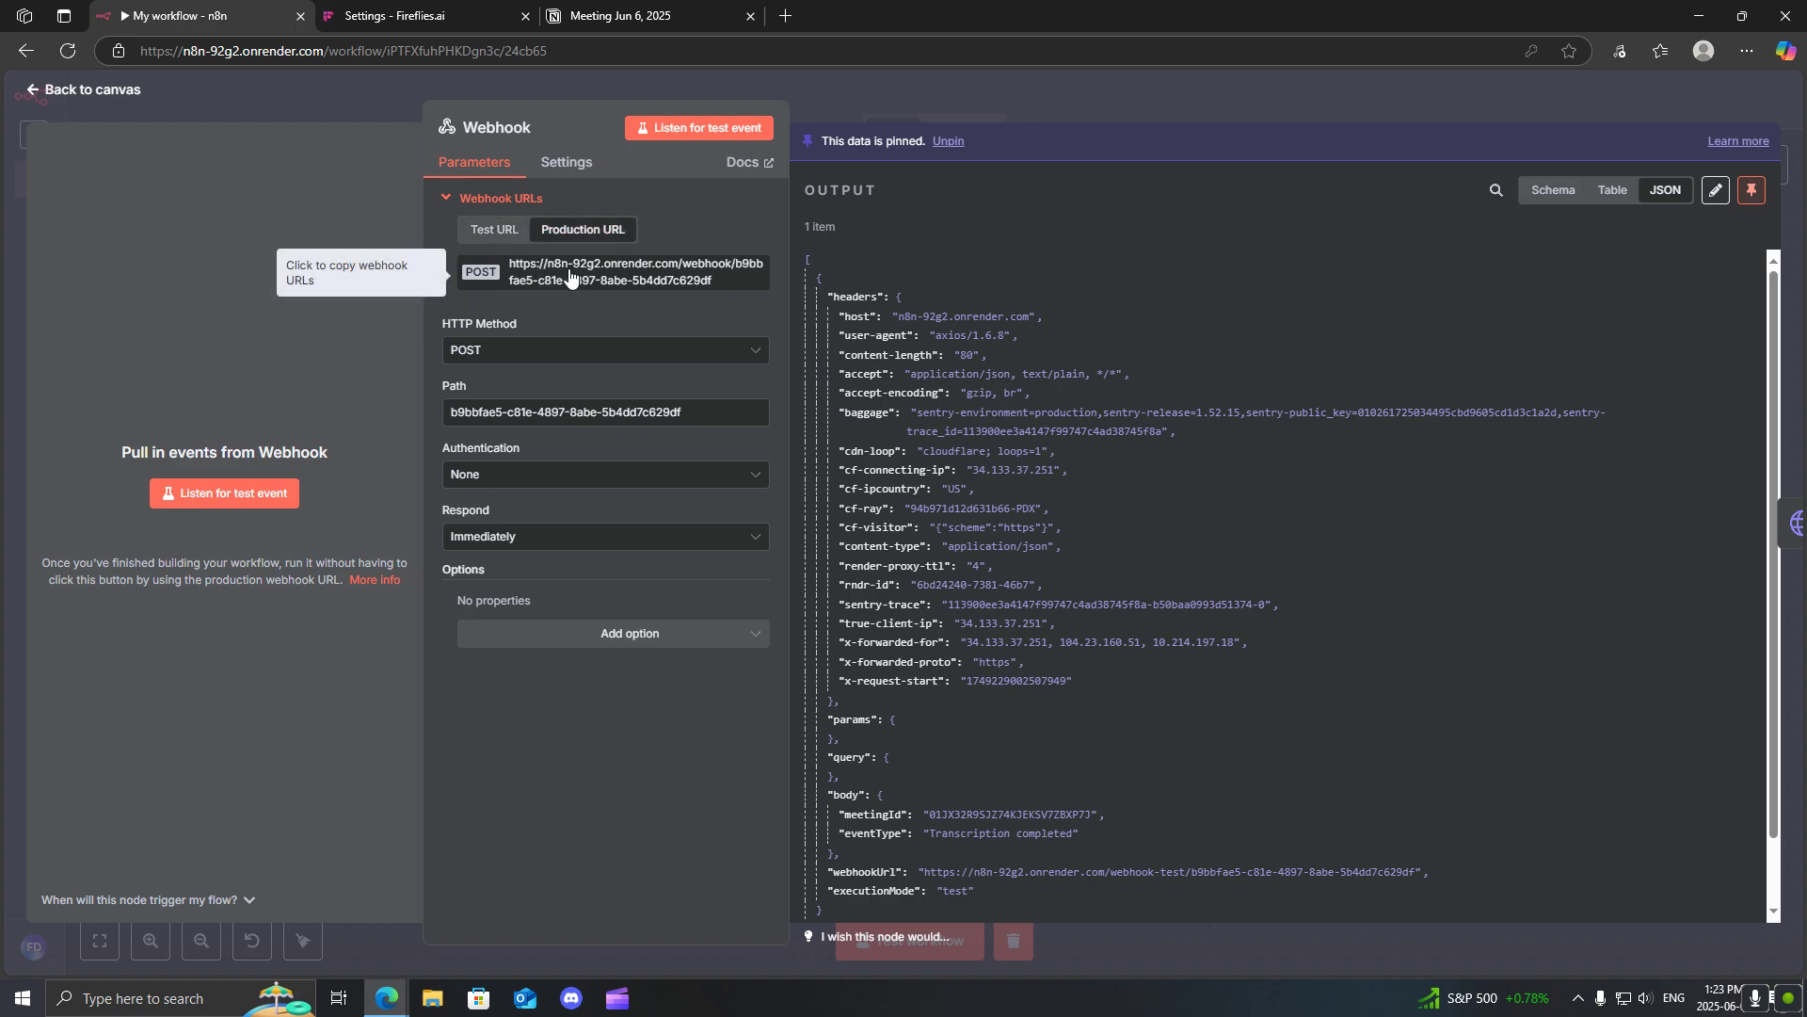
left_click(395, 16)
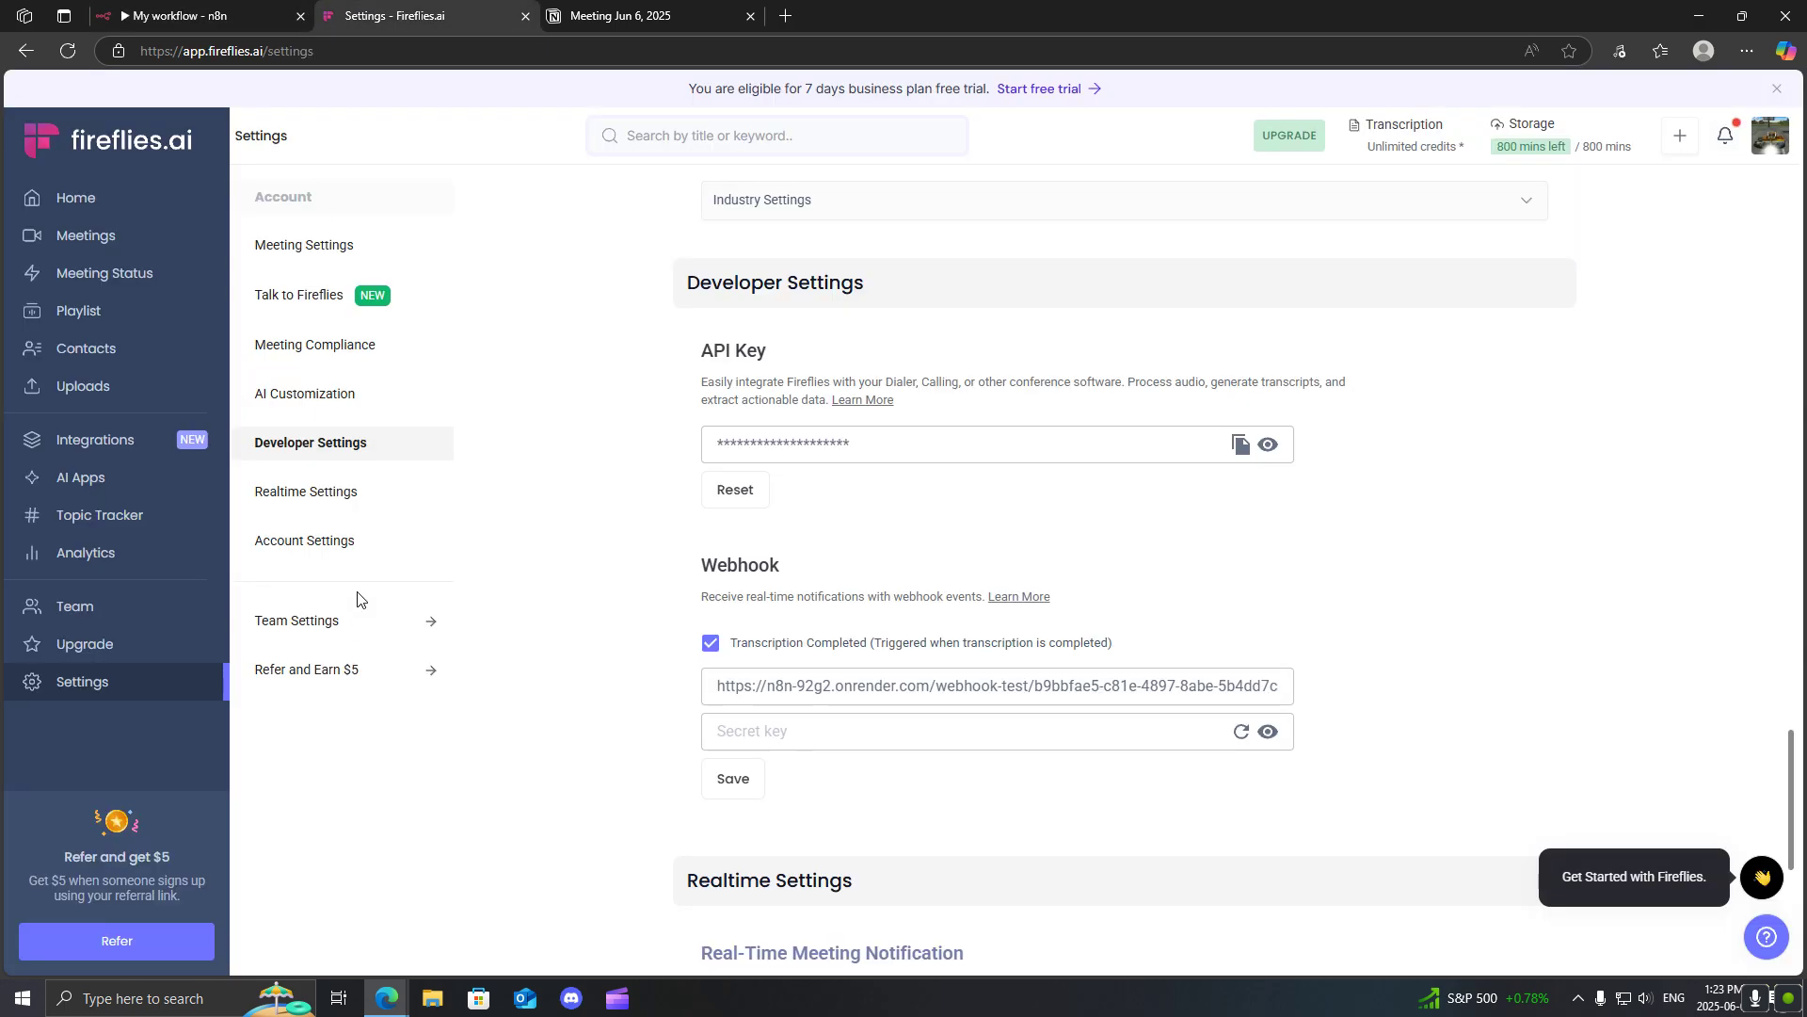
left_click(826, 694)
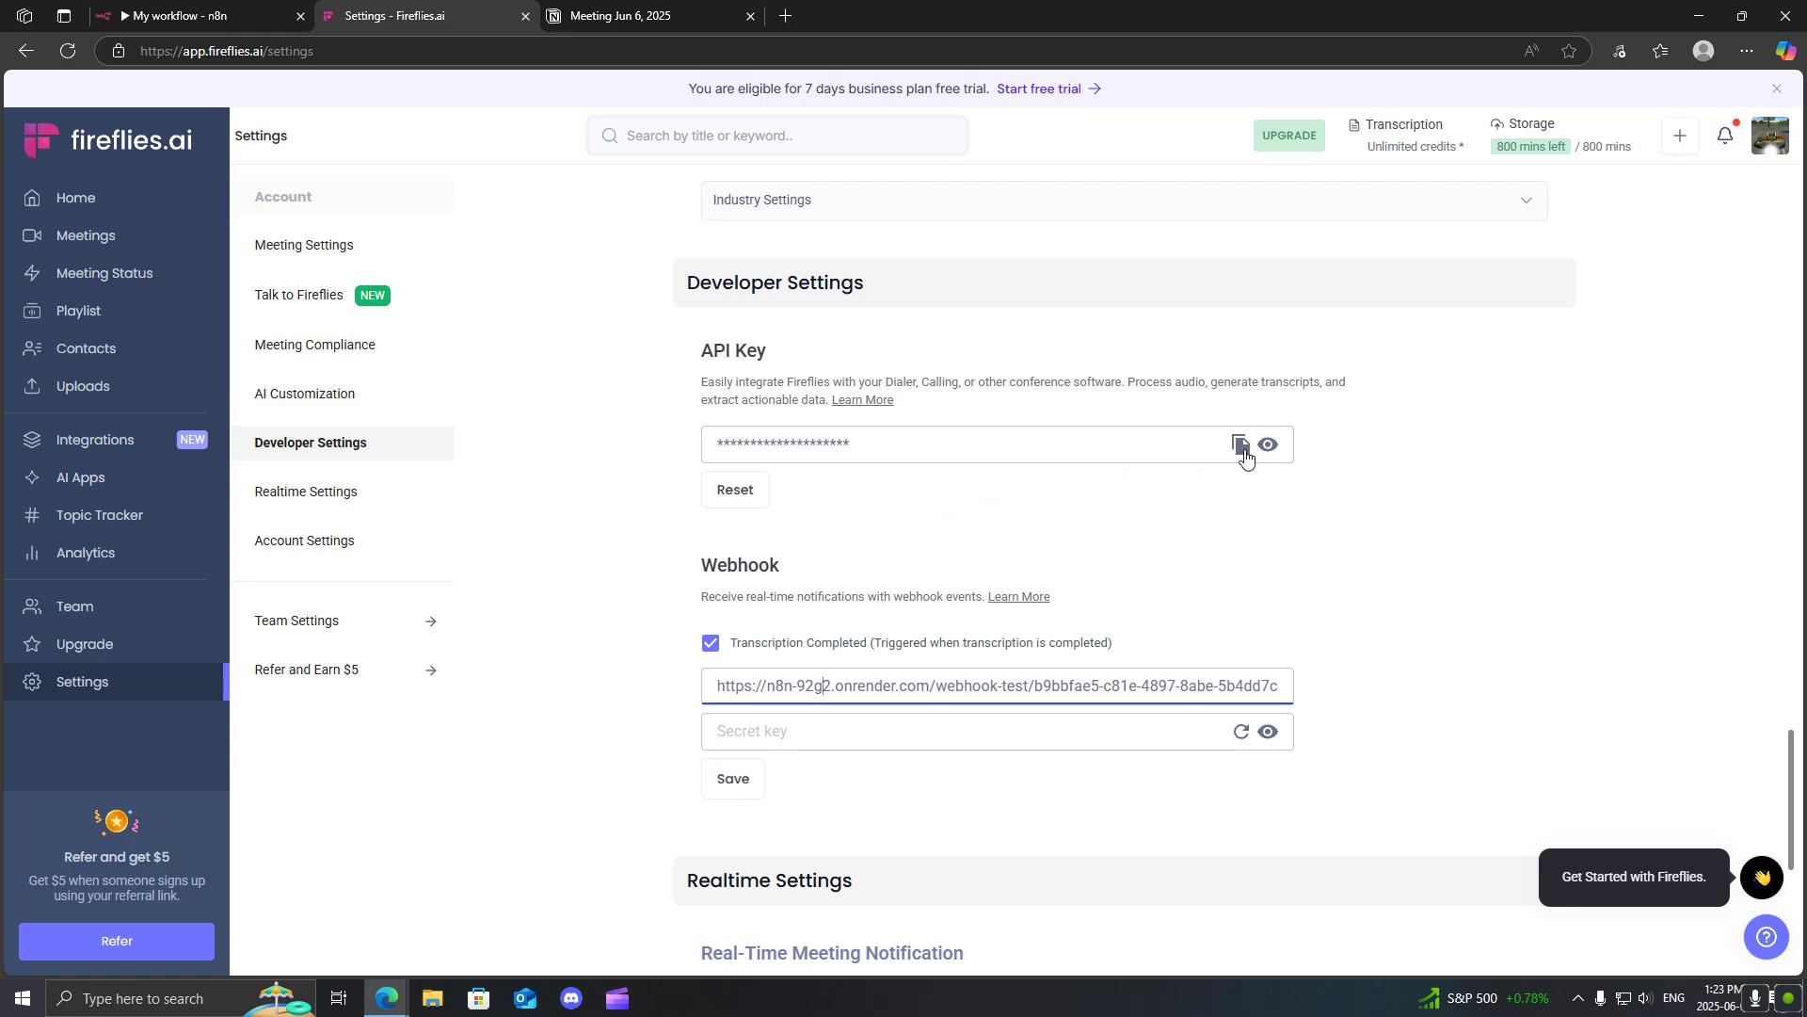
Step: Switch to n8n, collapse the headers in the Webhook node's output and examine the meetingId, leaving the node when done
left_click(235, 16)
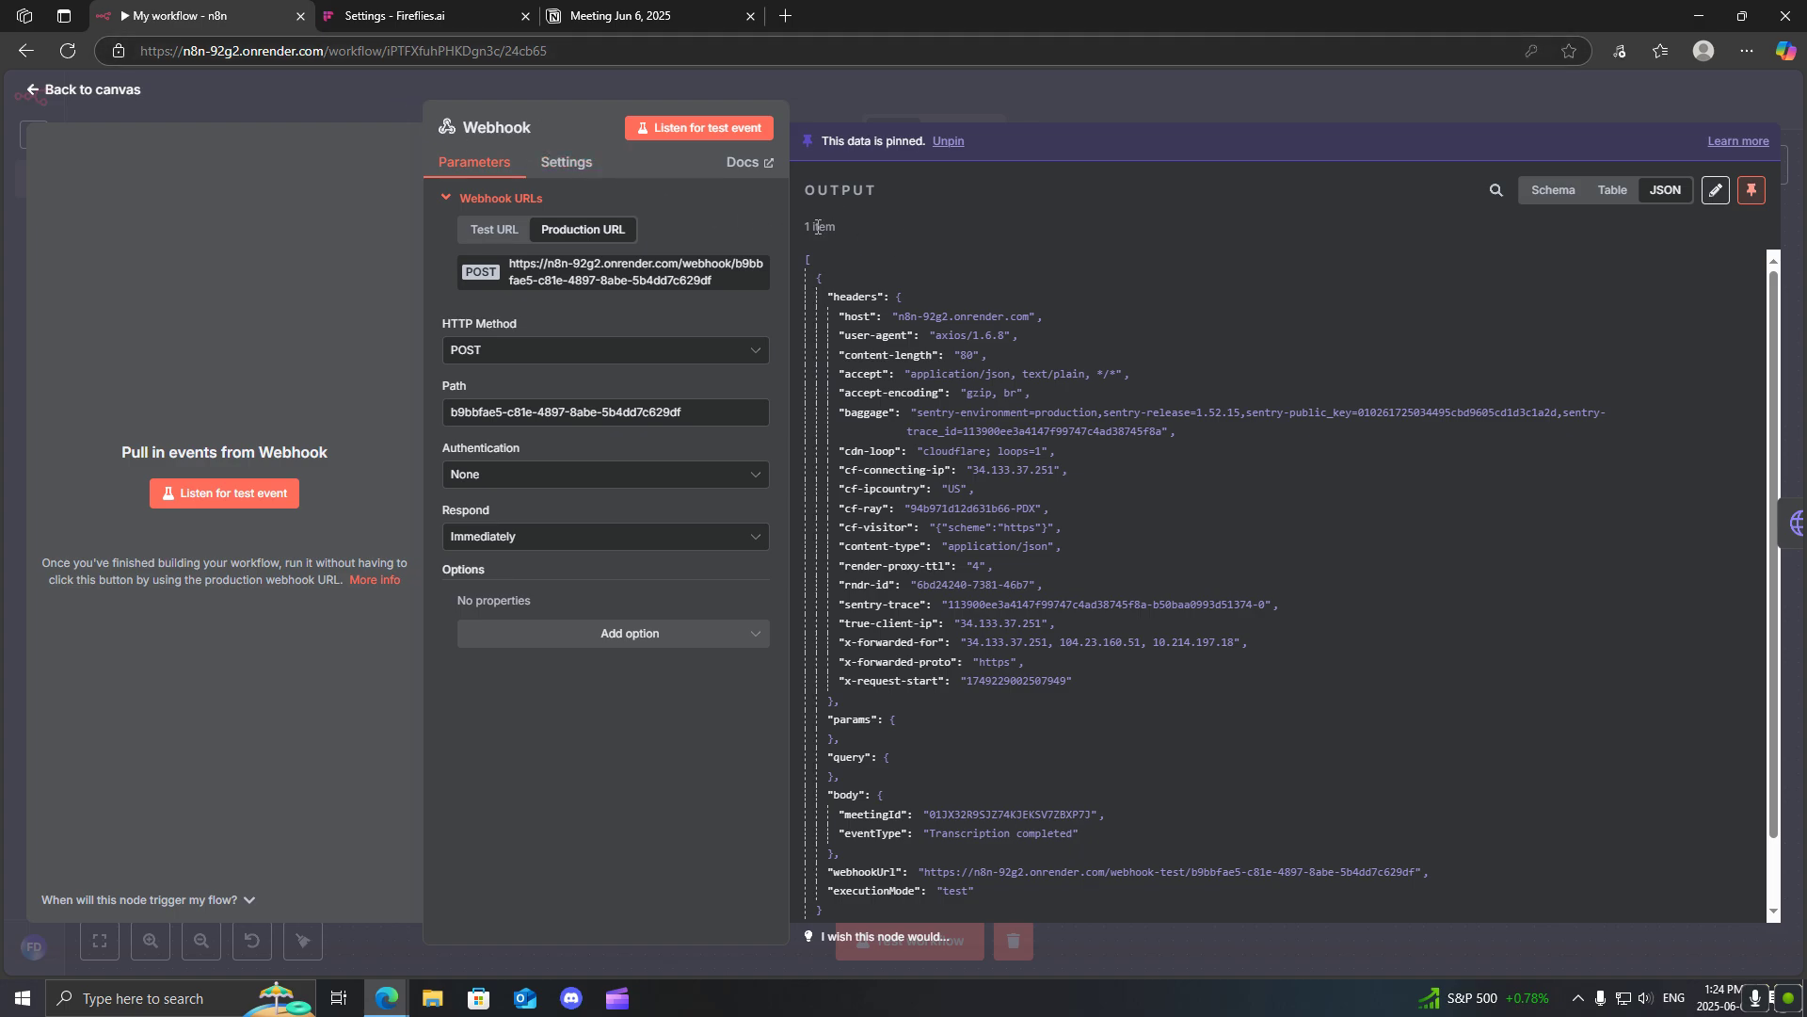
left_click(899, 297)
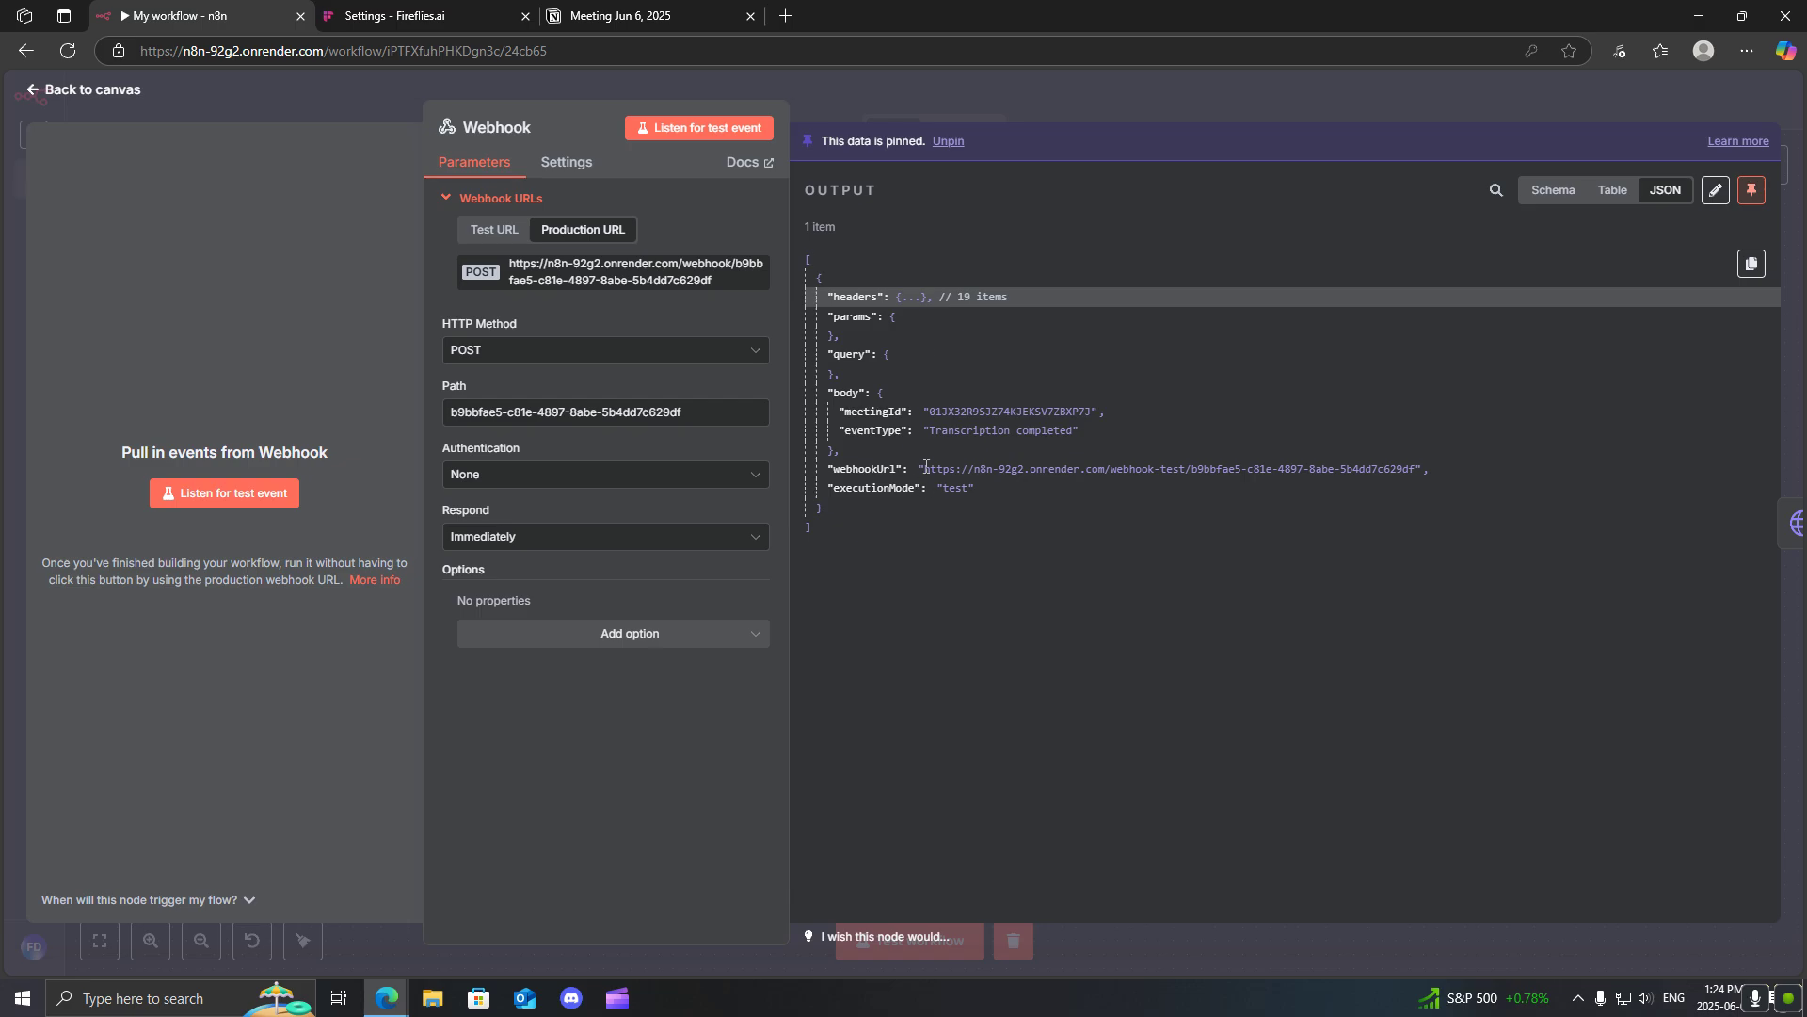
left_click_drag(933, 413, 1086, 412)
left_click(946, 92)
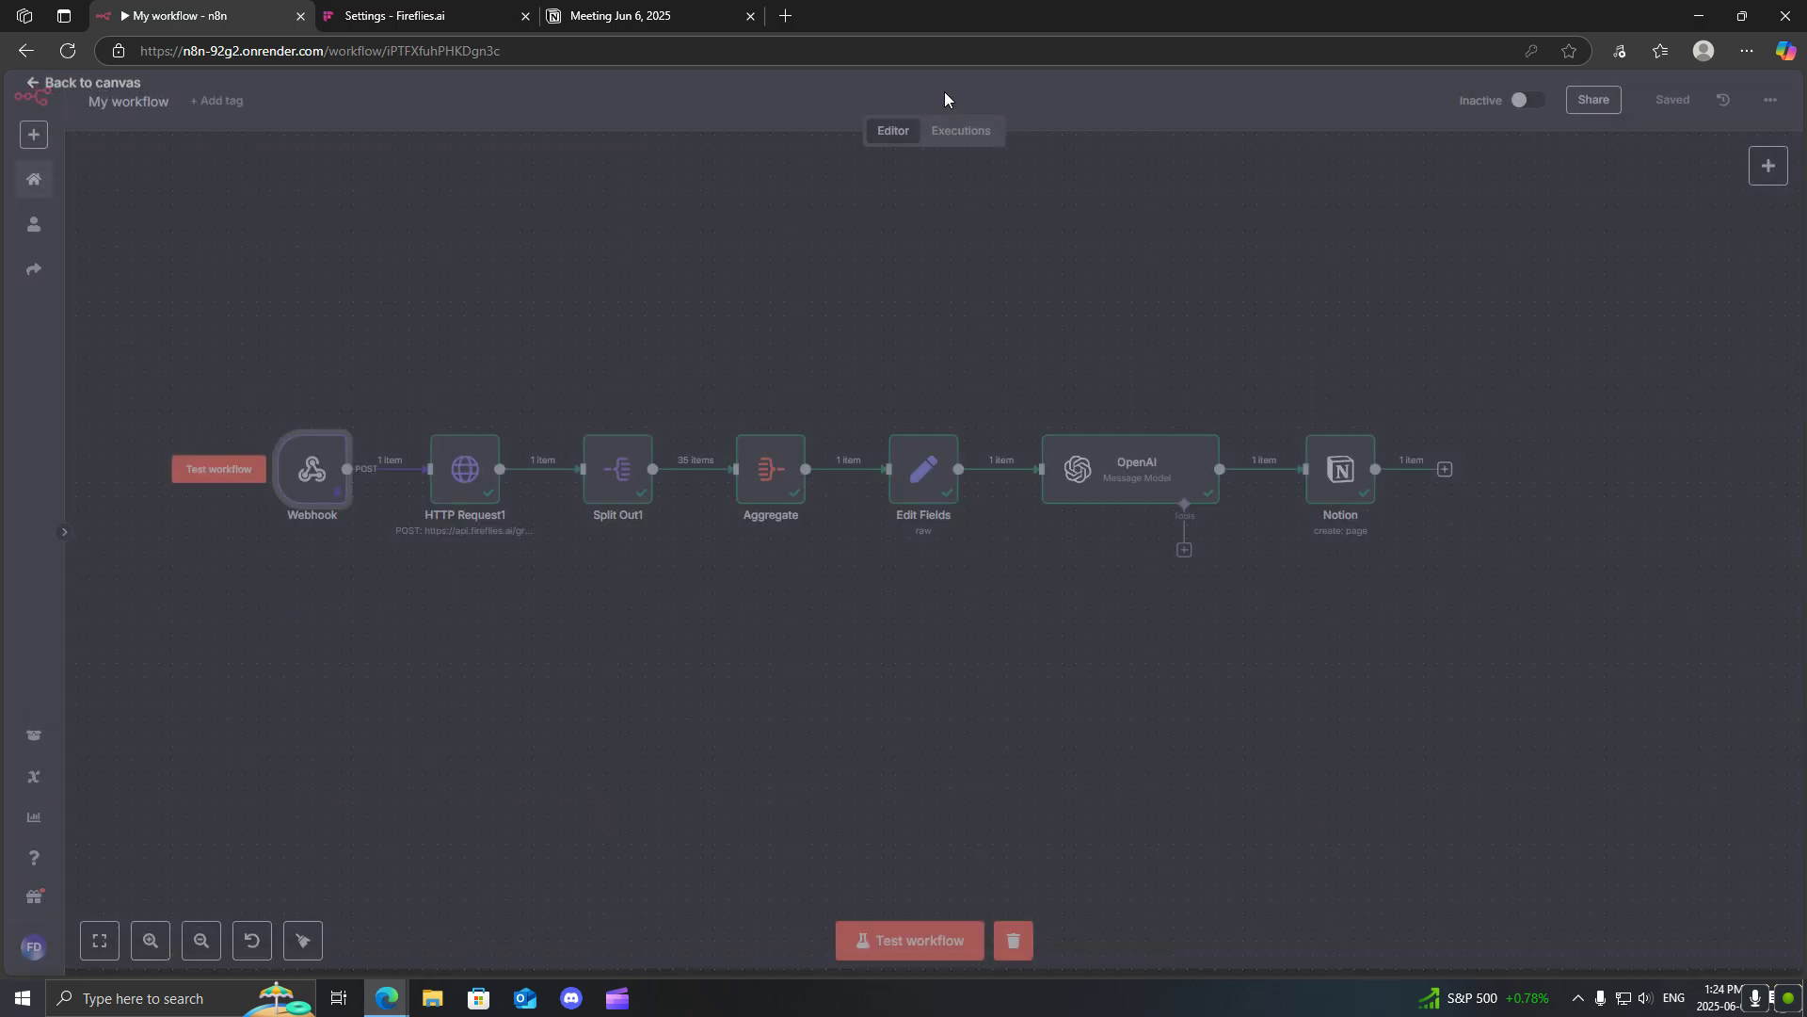
Step: Open the HTTP Request1 node and examine its method, URL and Authorization header parameter
double_click(467, 479)
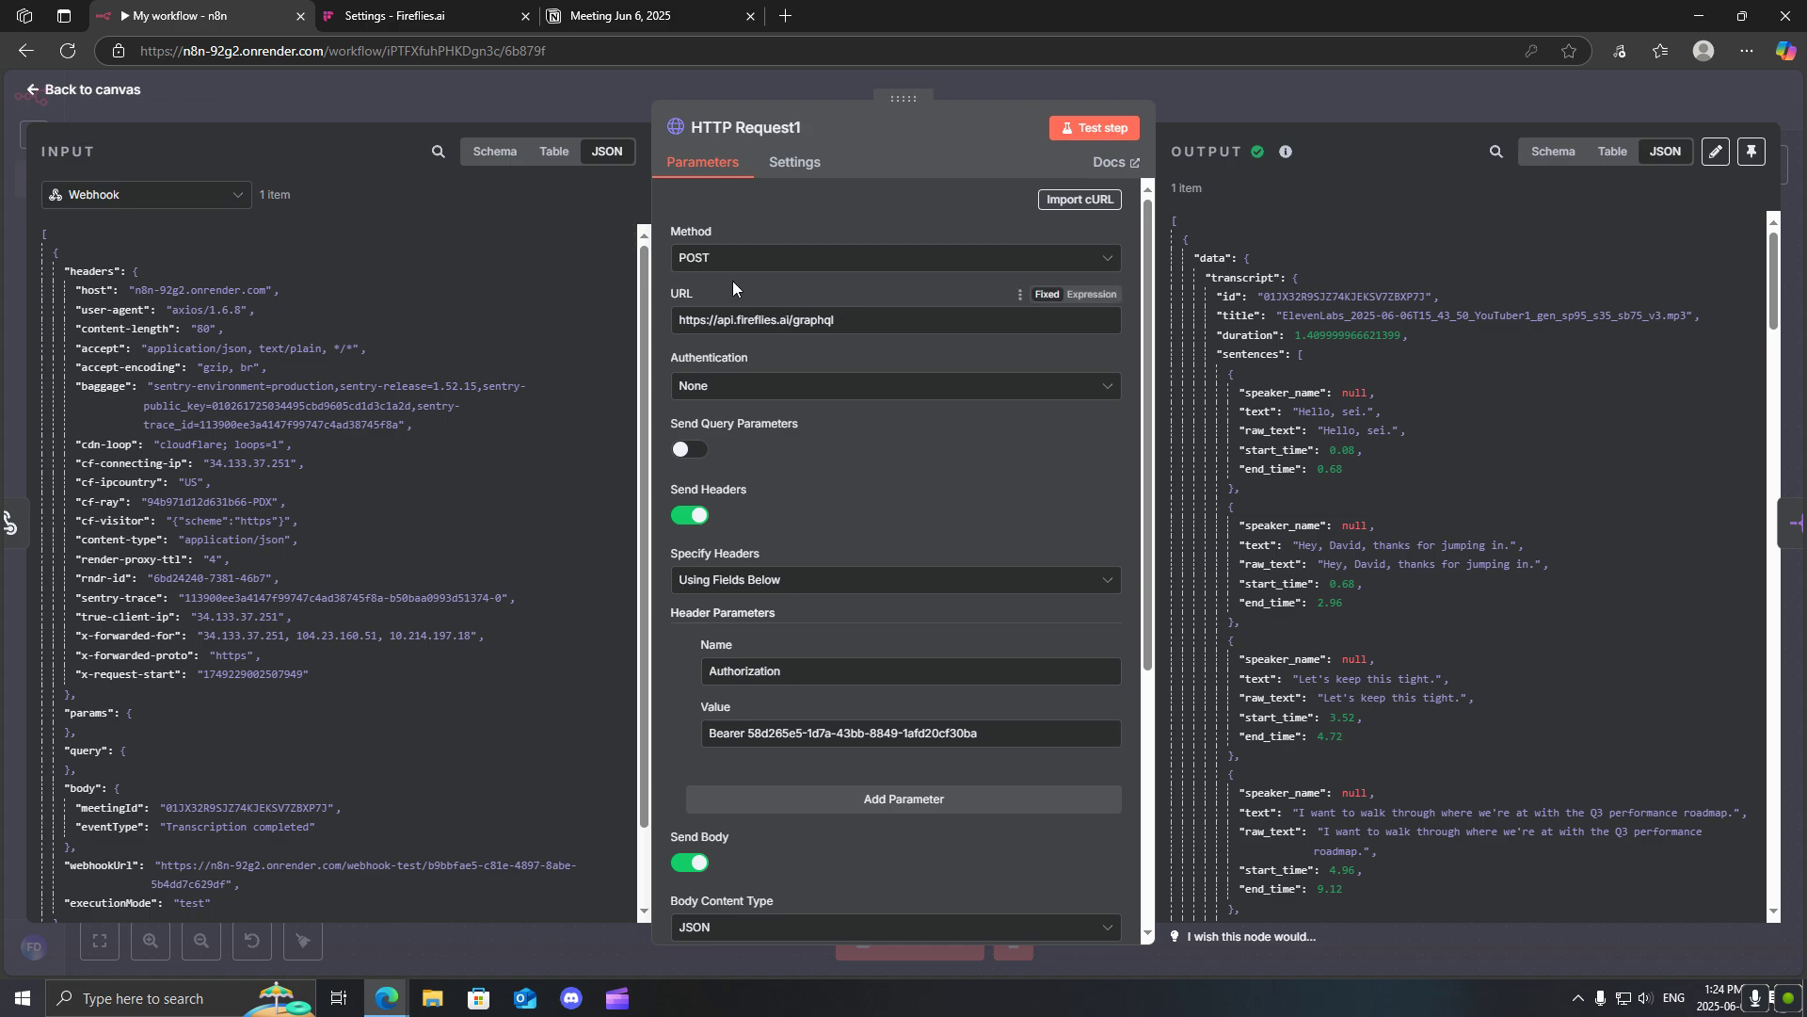
scroll(829, 324, "down", 2)
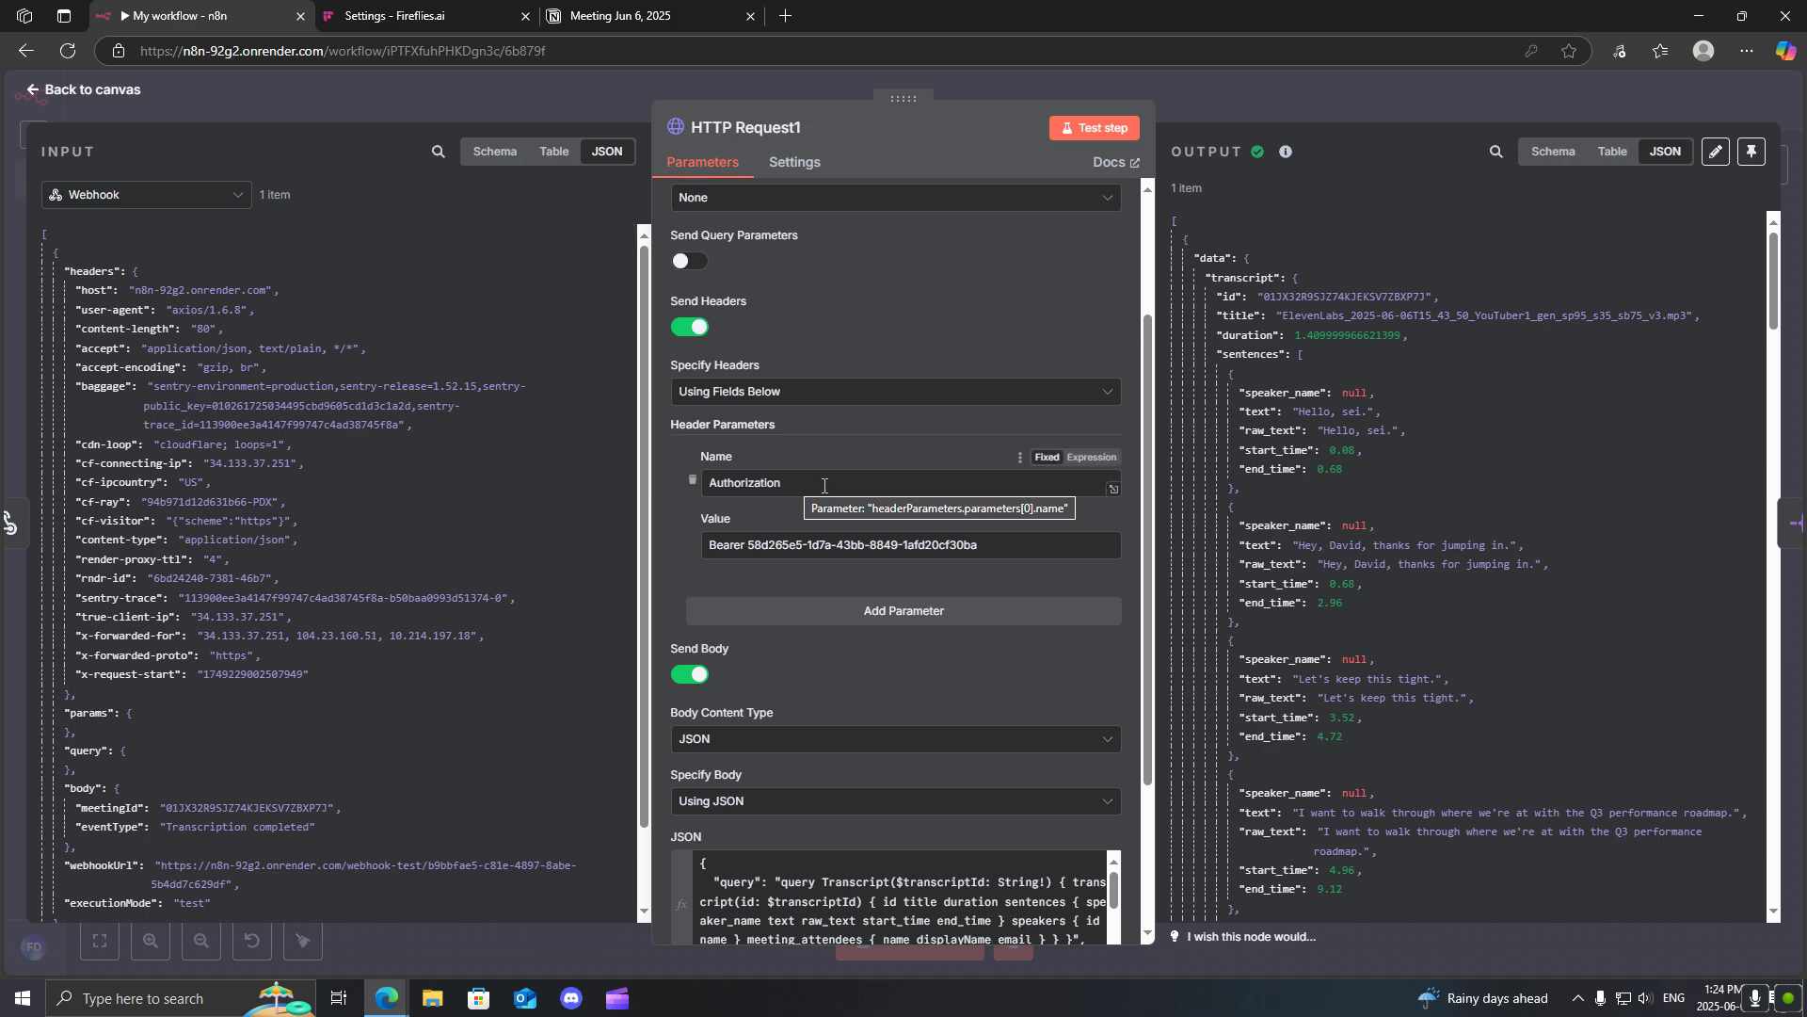
left_click_drag(821, 484, 690, 487)
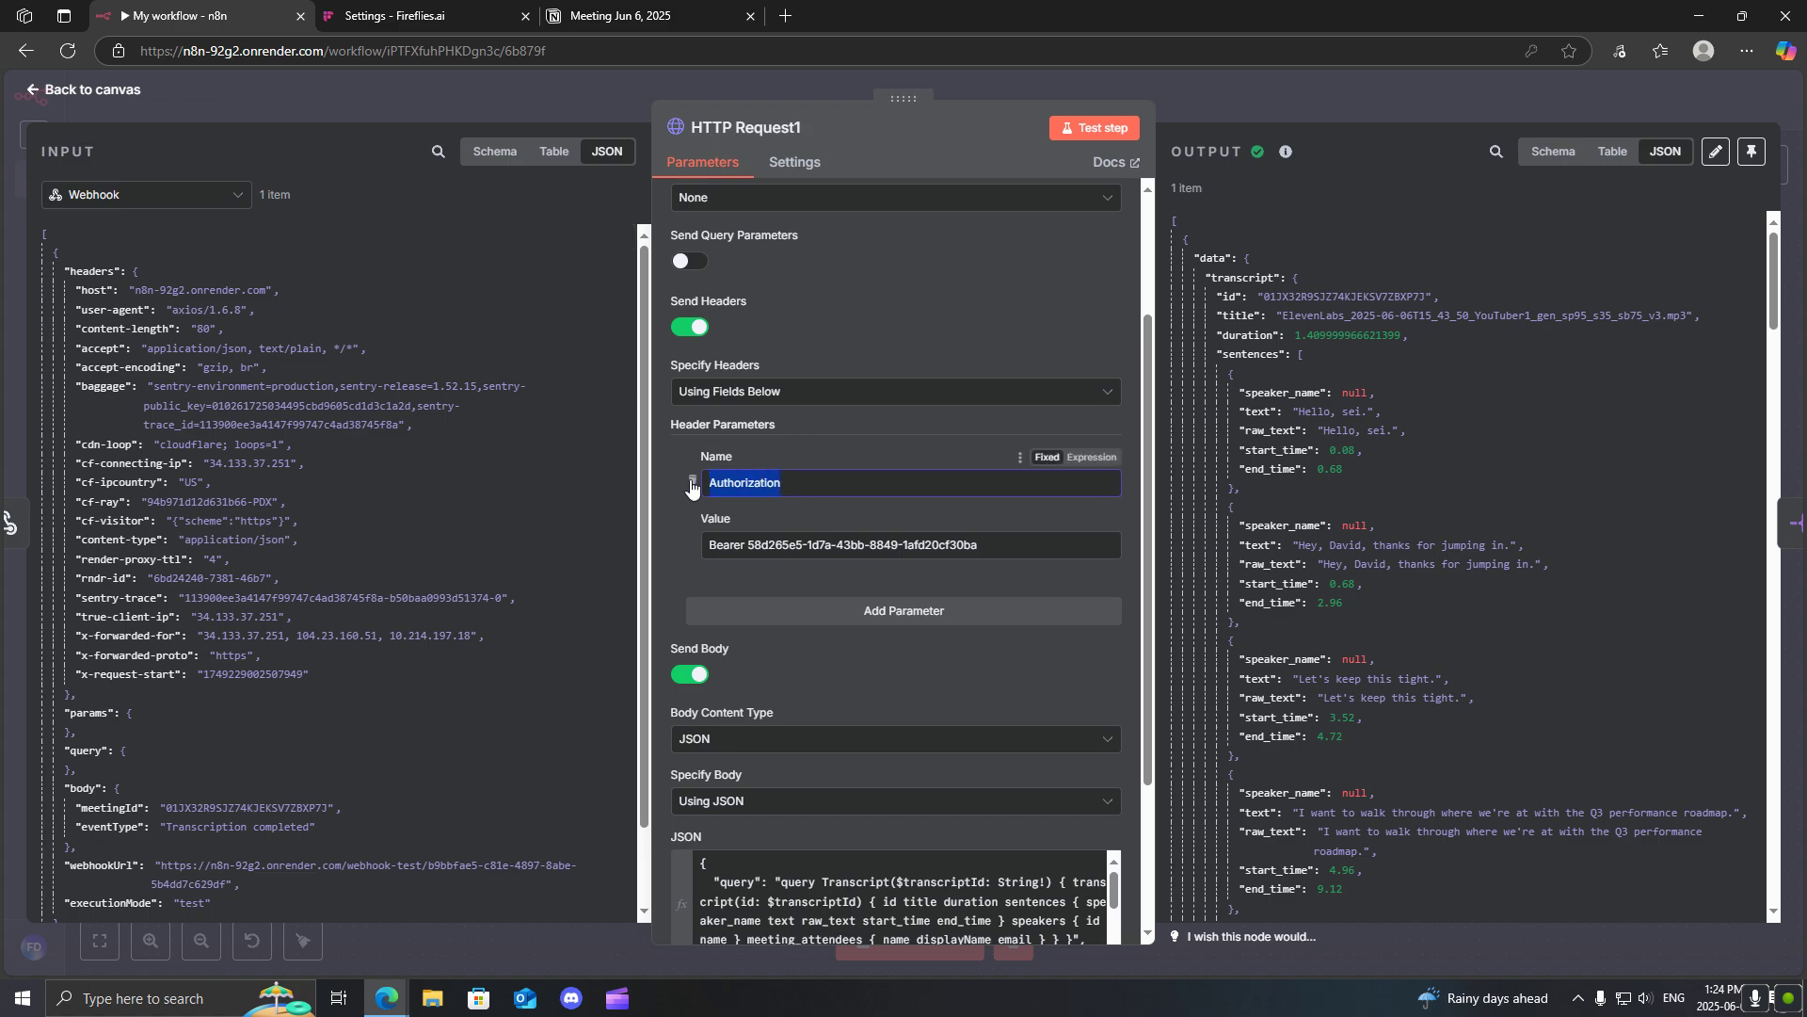
left_click(768, 485)
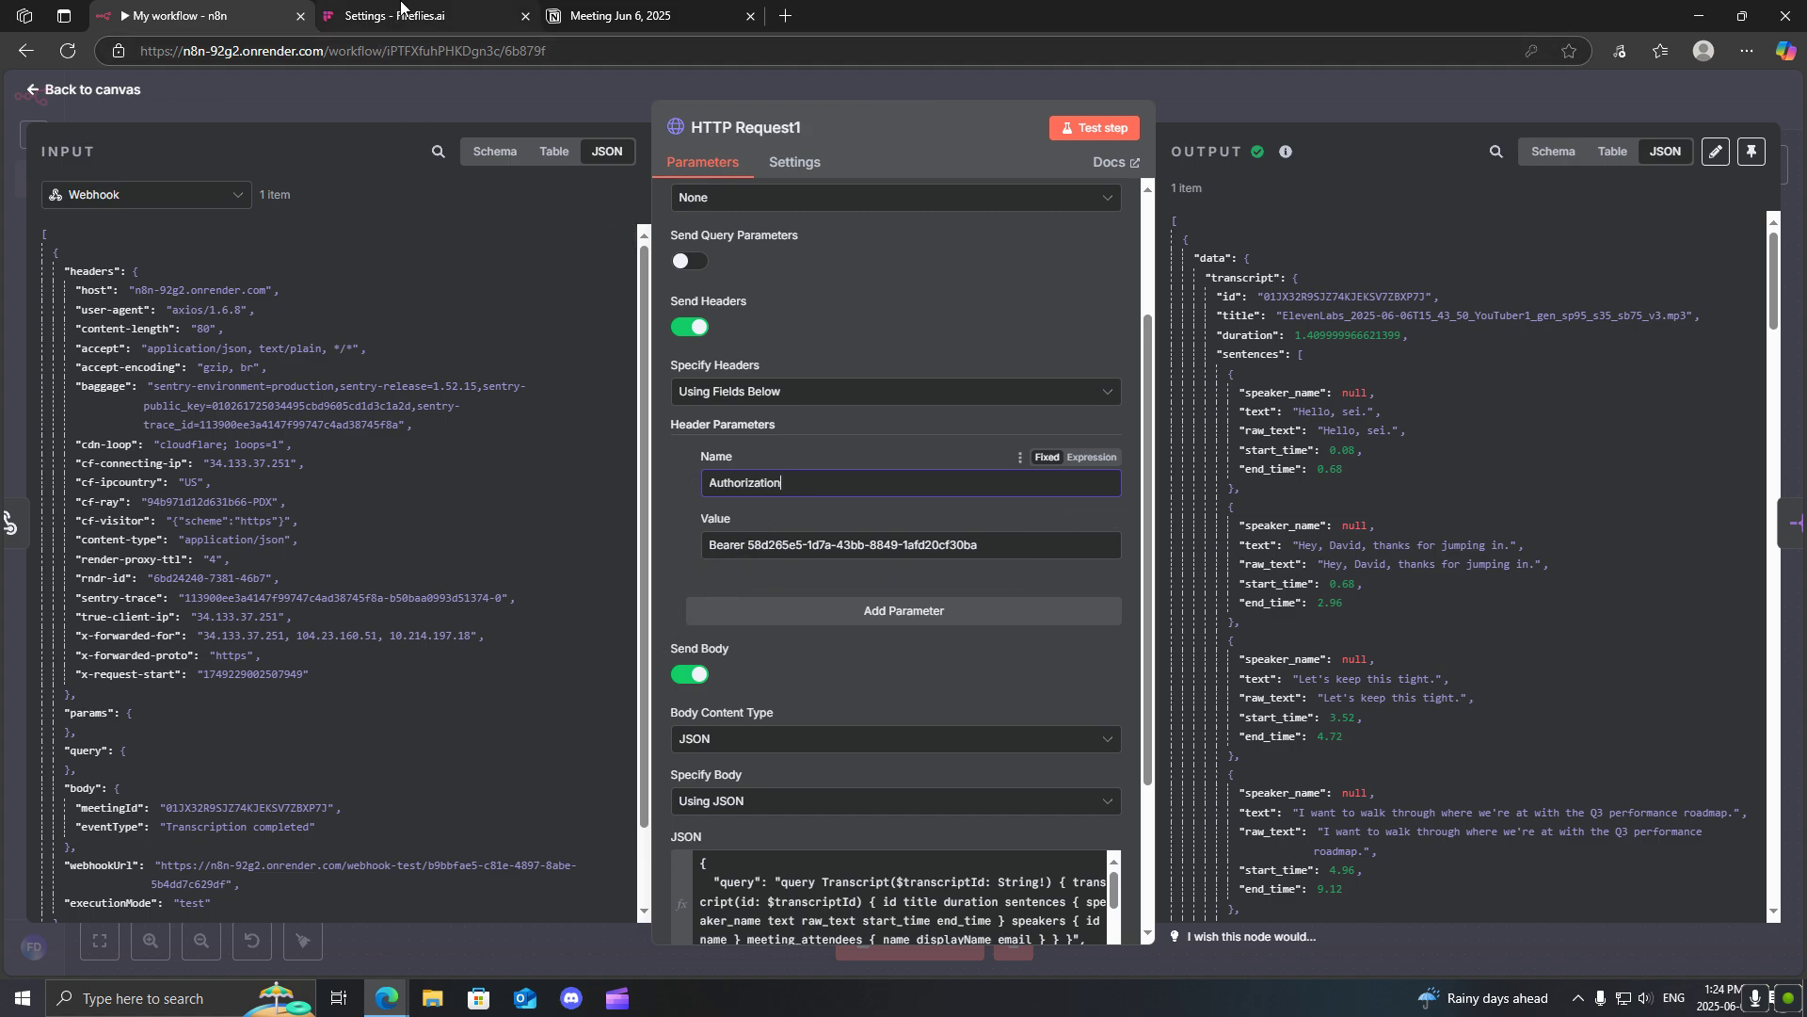
mouse_move(402, 7)
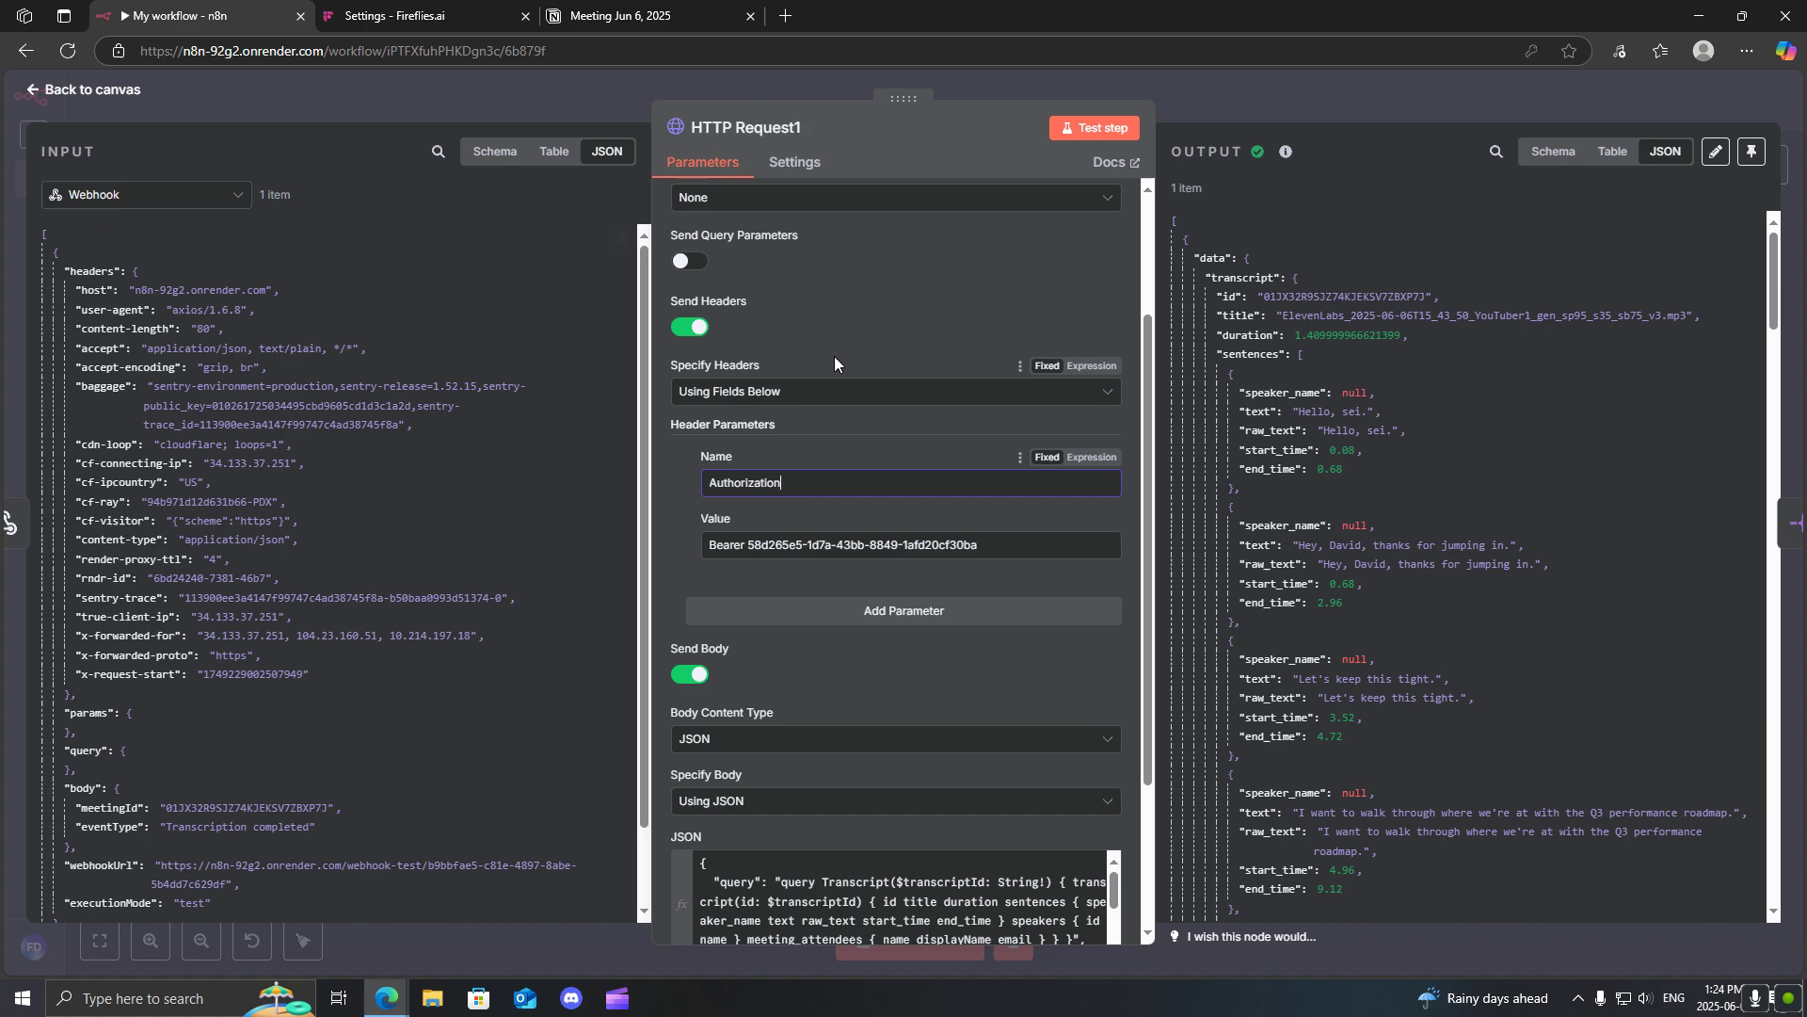
Step: Examine the node's JSON body in the expanded expression editor, including the Transcript query and its transcriptId variable
scroll(836, 355, "down", 3)
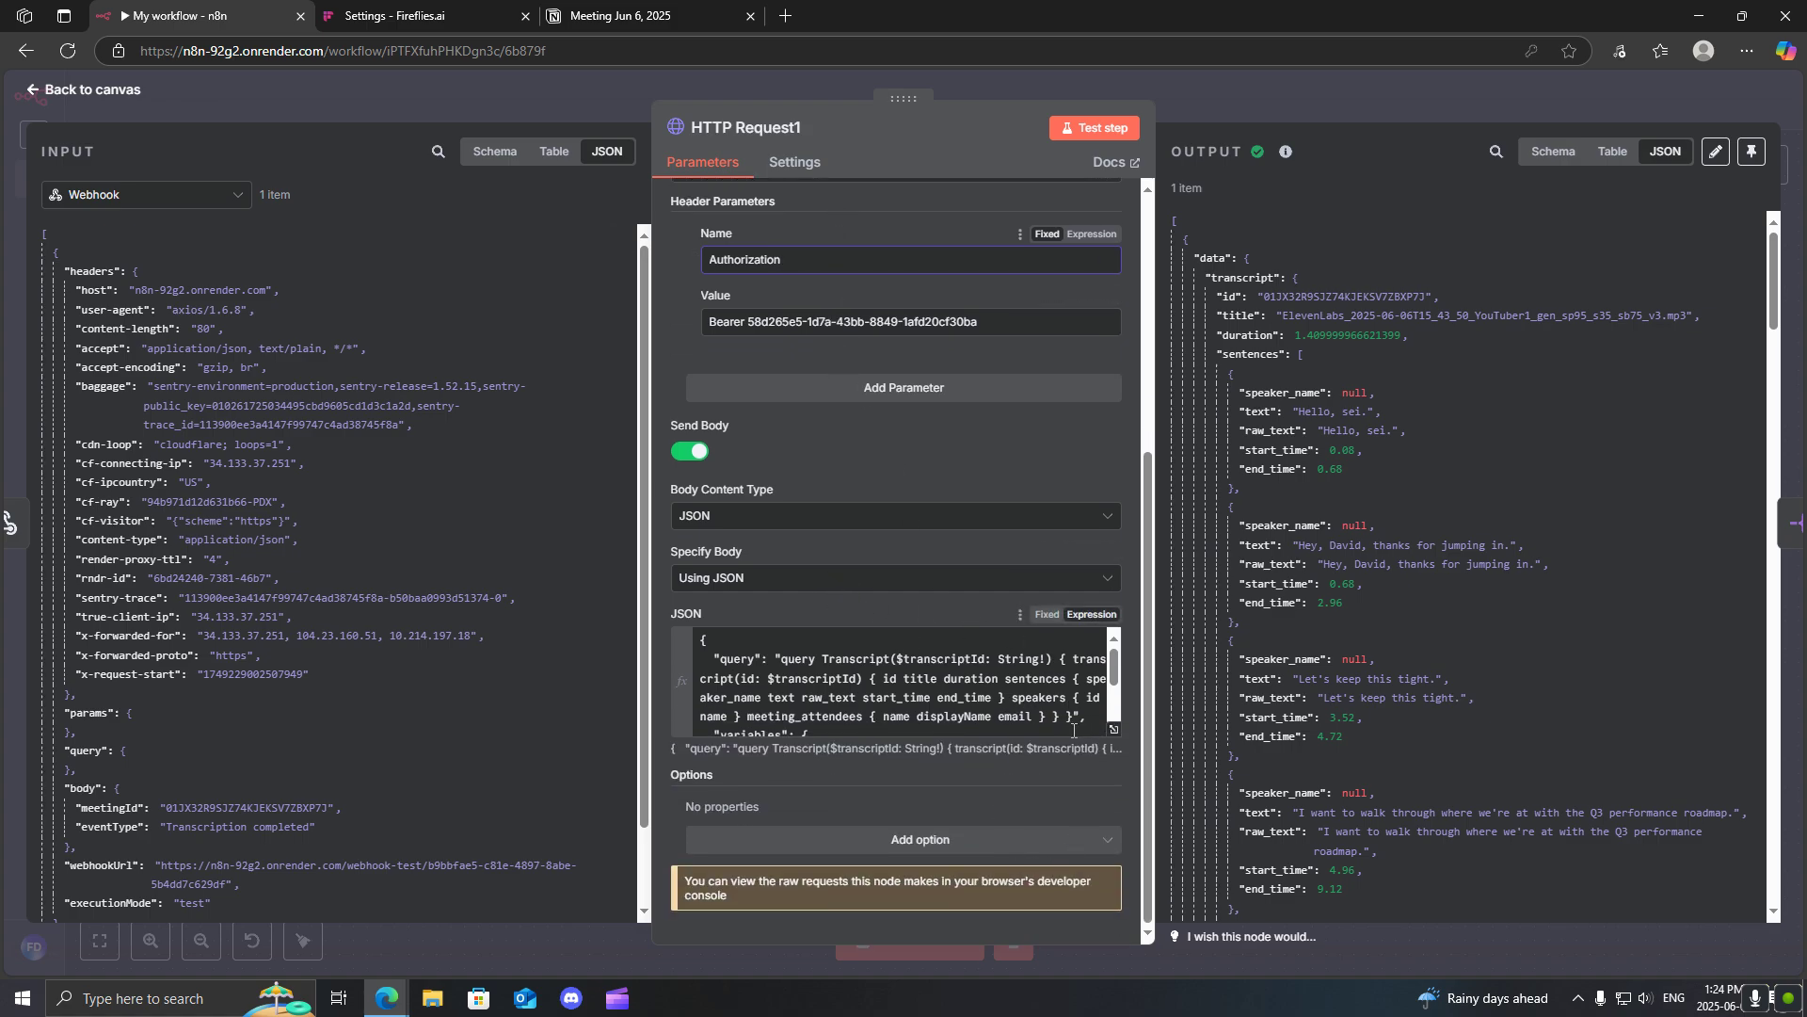
left_click(1113, 729)
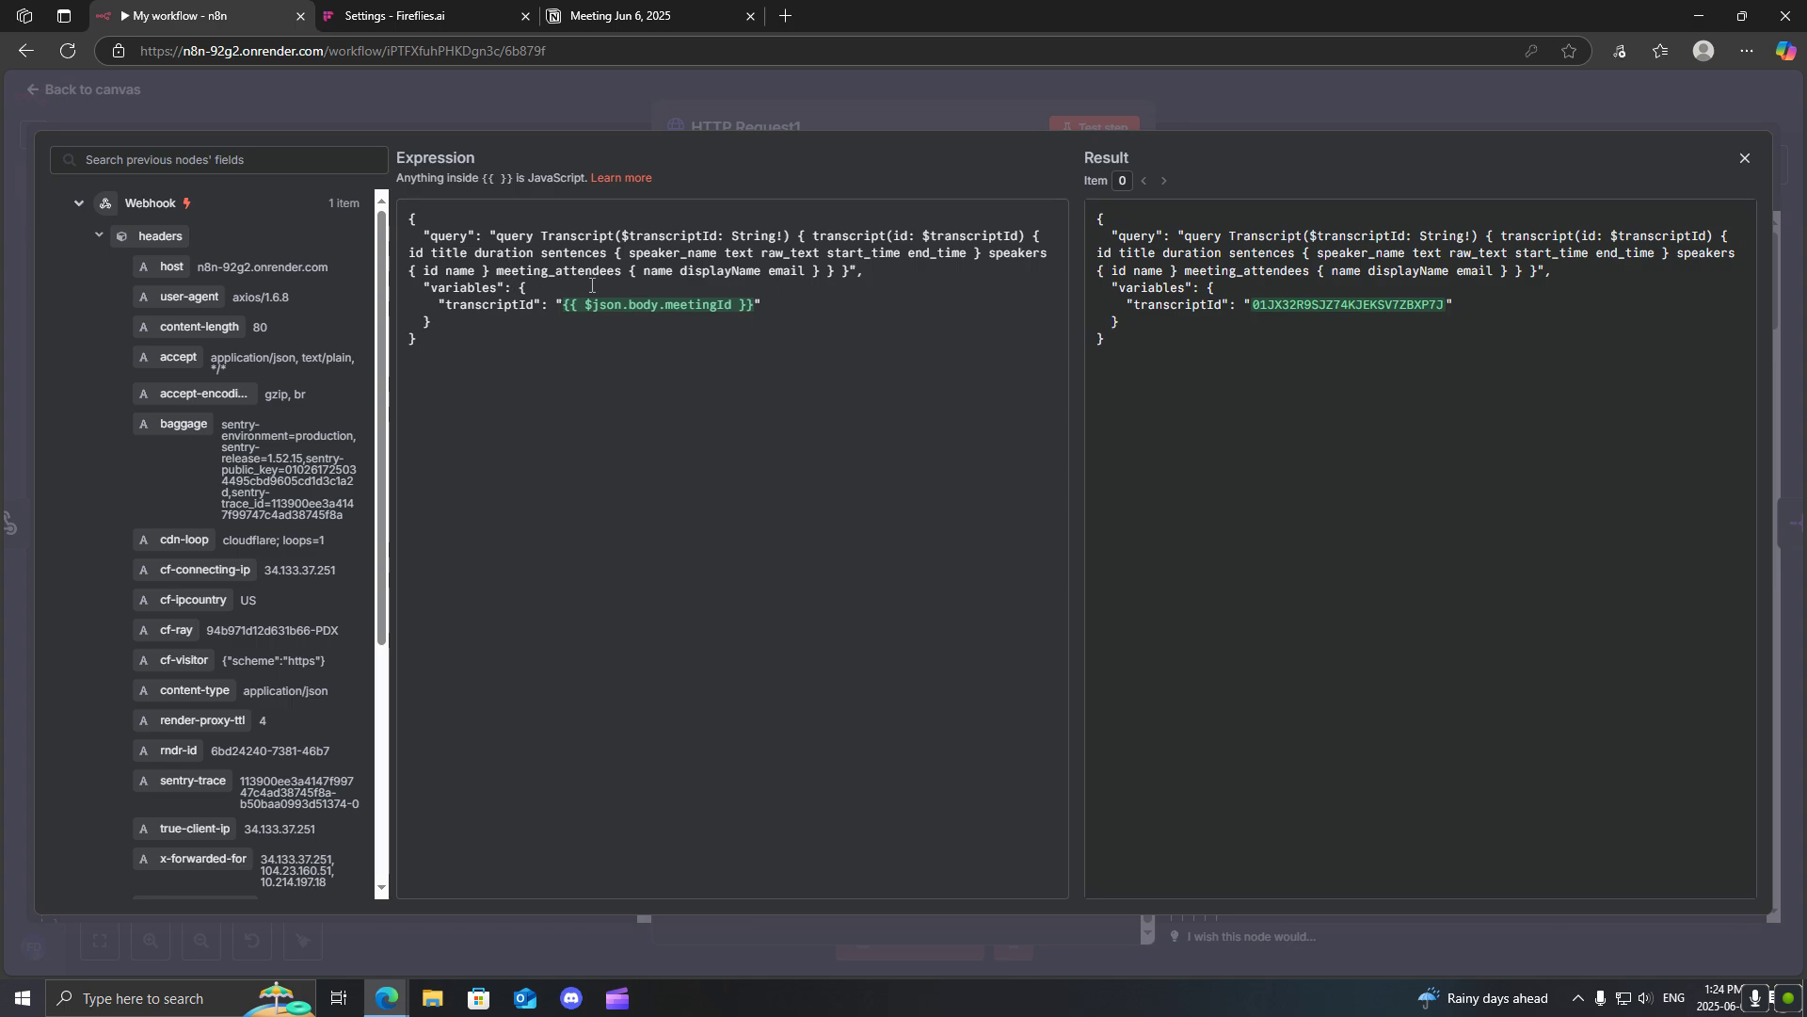
key("ctrl+a")
left_click(541, 392)
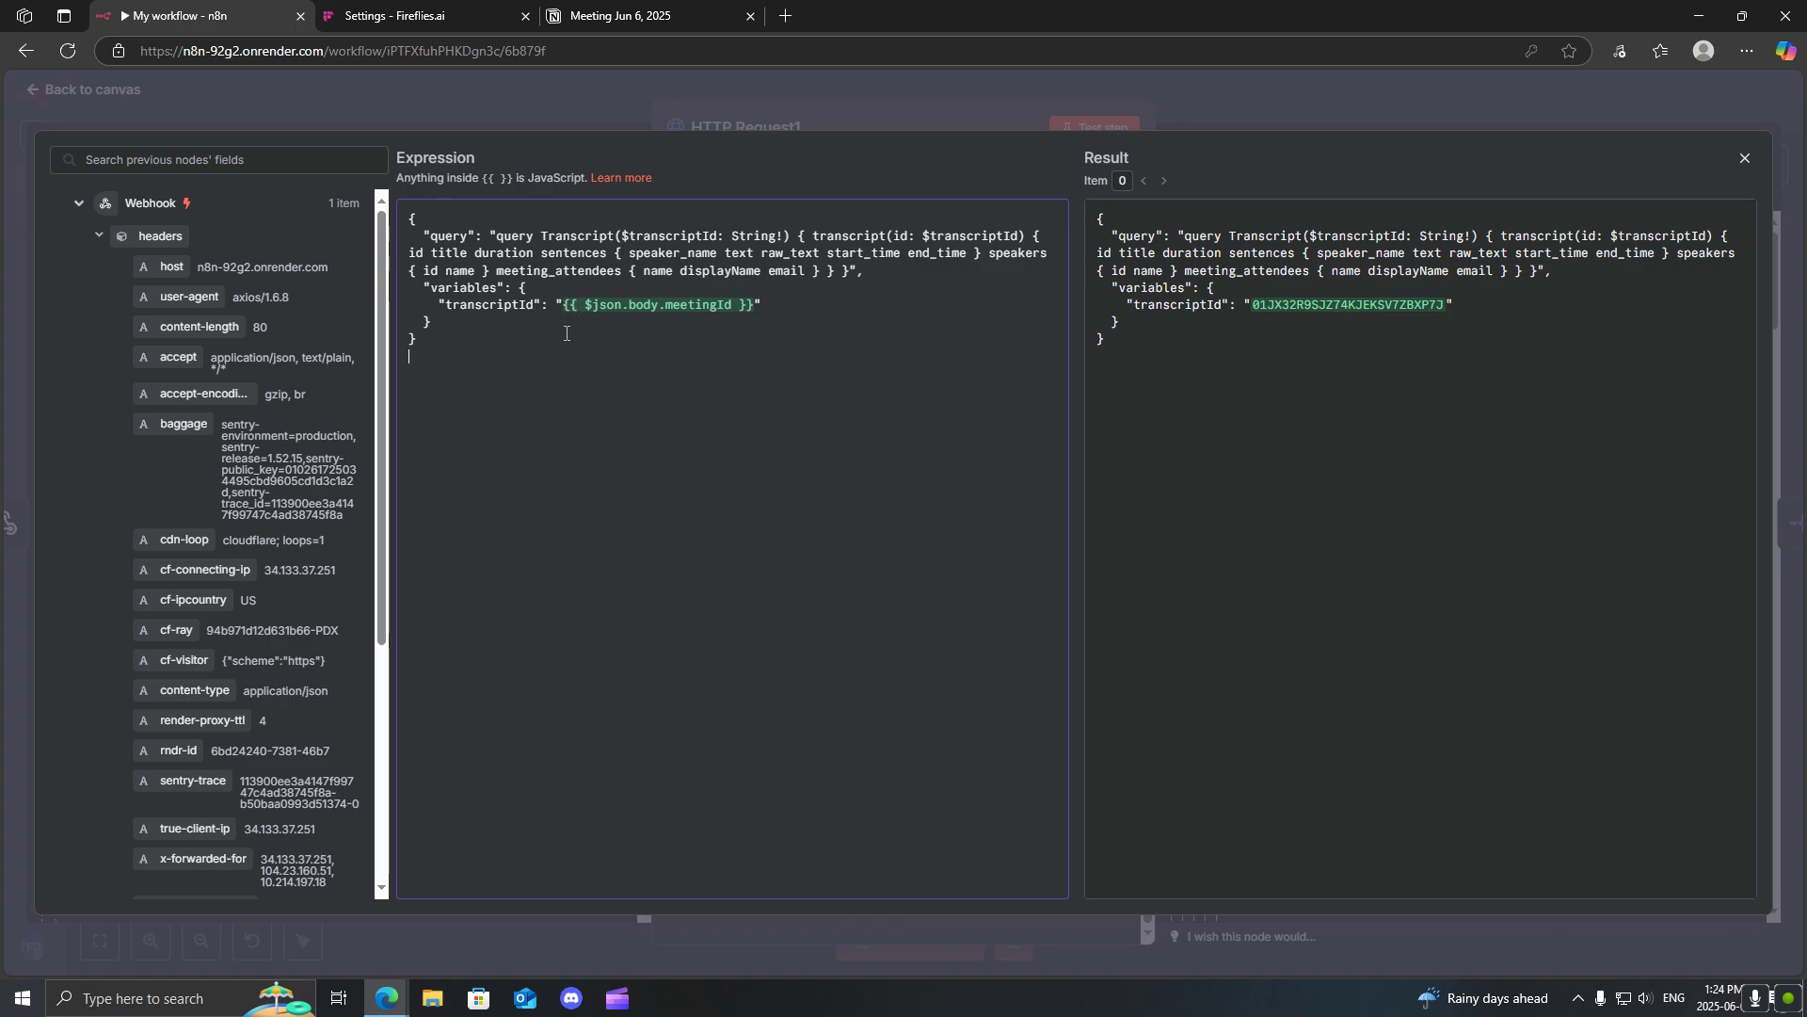
scroll(282, 376, "down", 5)
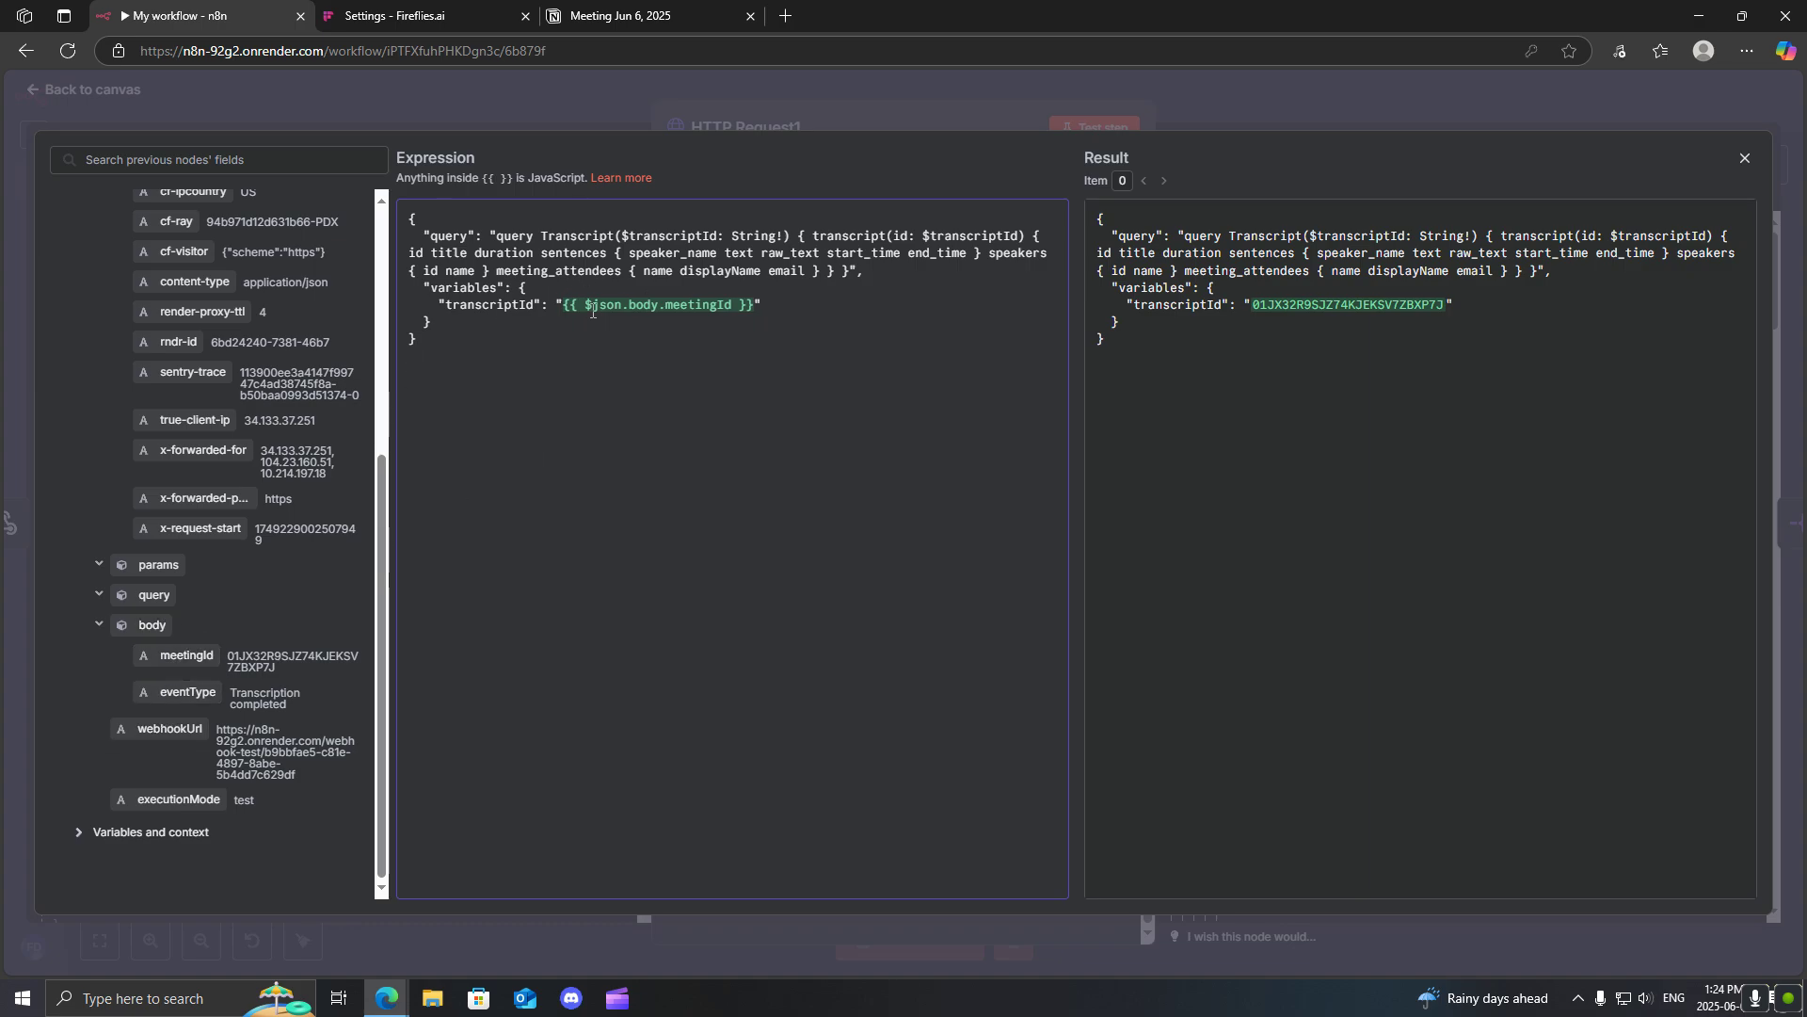
left_click(721, 121)
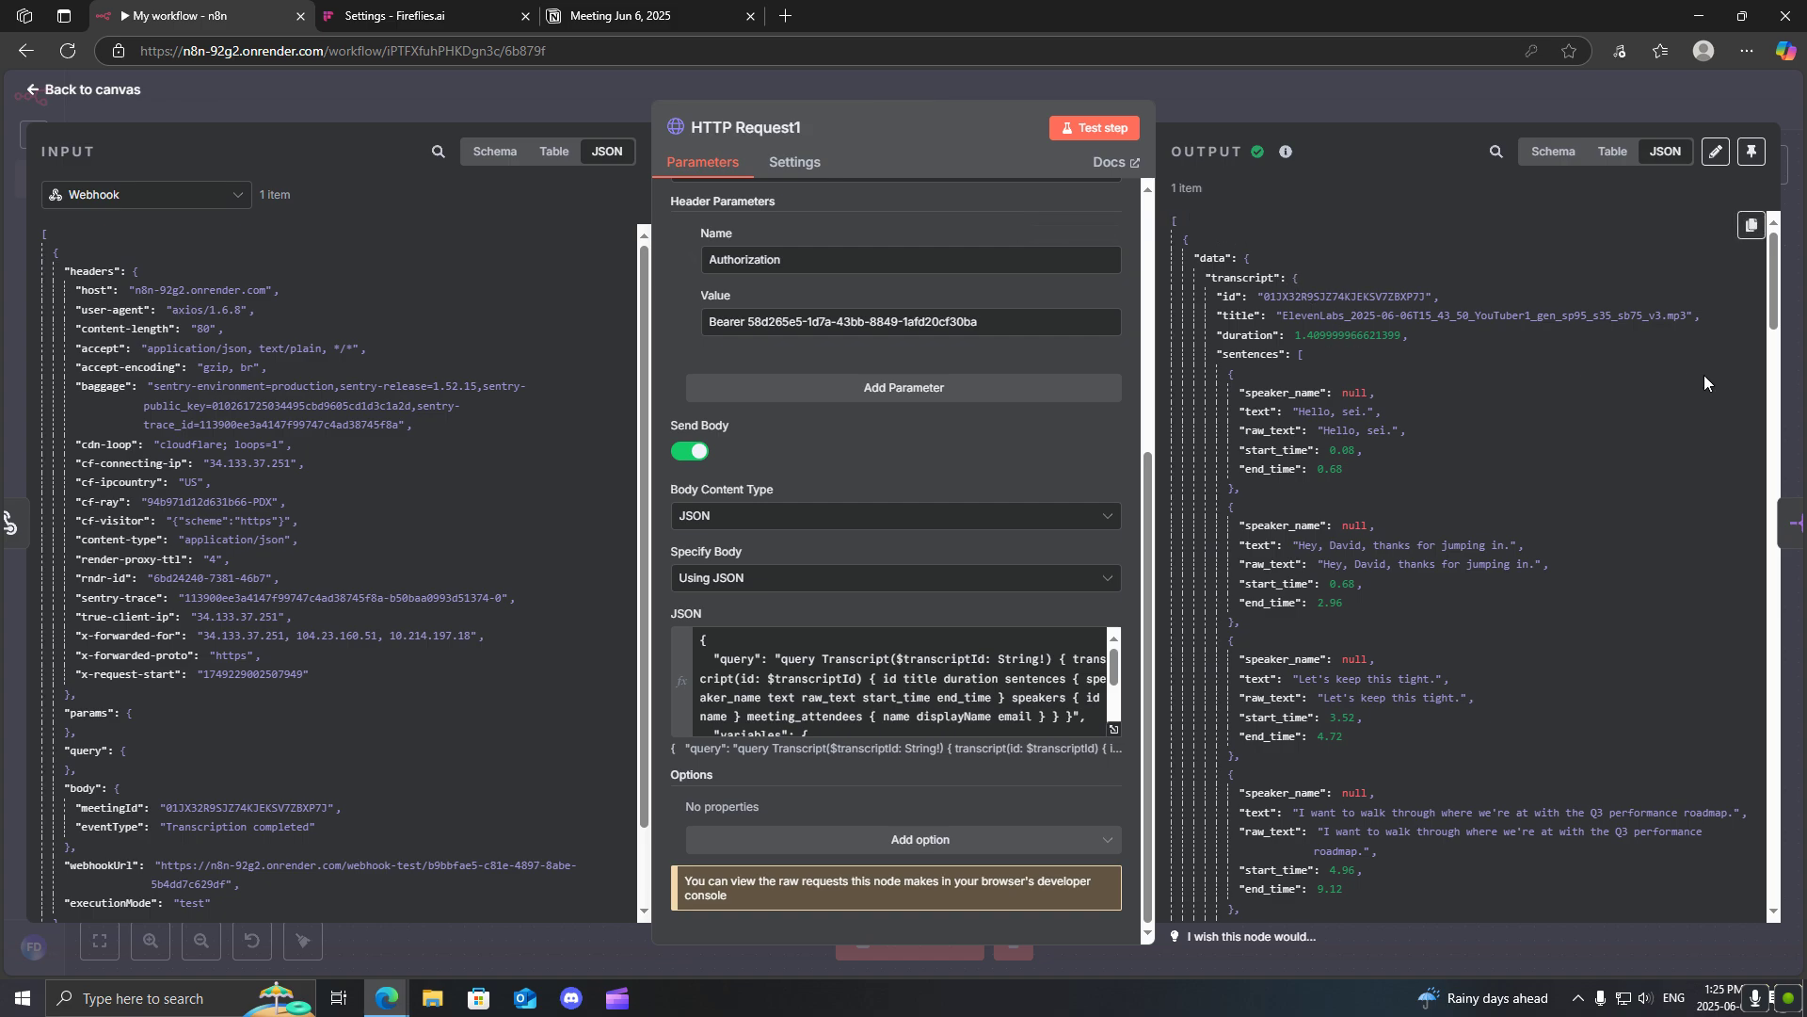
Step: Review the transcript output of HTTP Request1, collapsing and re-expanding the sentences list, and return to the canvas
mouse_move(1774, 313)
left_mouse_down()
mouse_move(1780, 377)
mouse_move(1785, 314)
left_mouse_up()
scroll(1402, 405, "down", 2)
scroll(1408, 405, "down", 1)
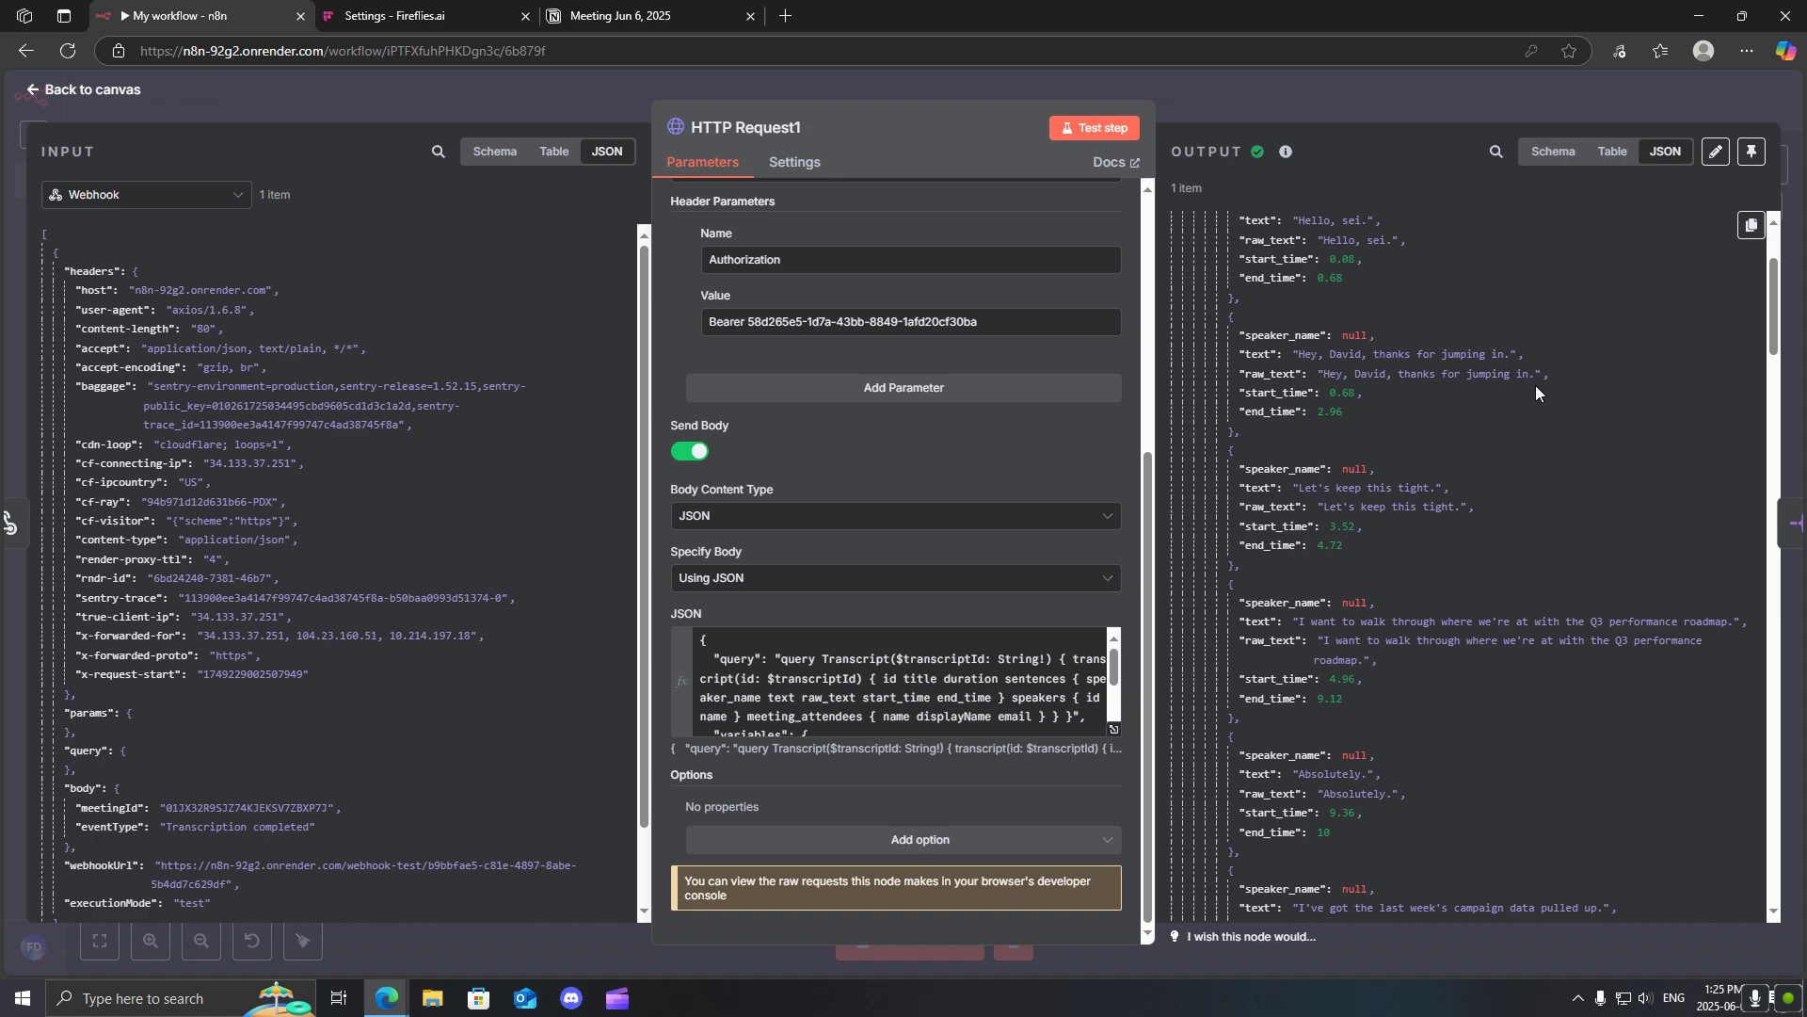
scroll(1534, 386, "up", 3)
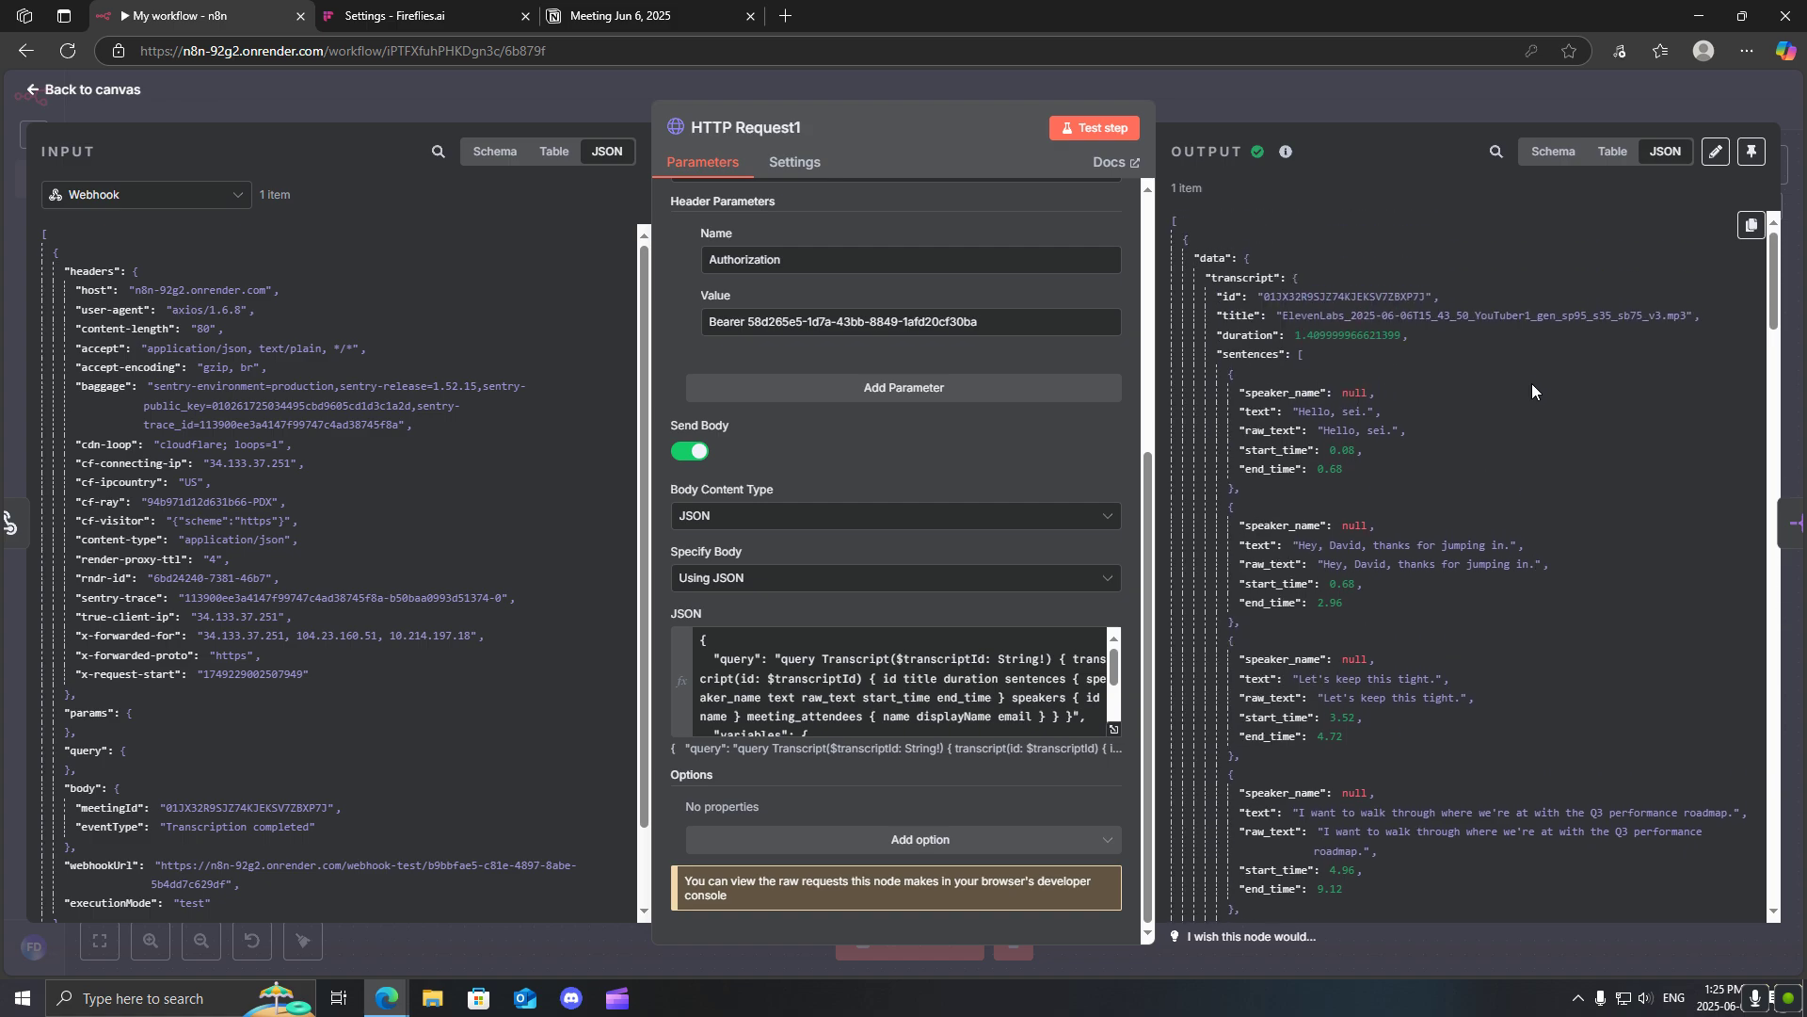
left_click(1300, 358)
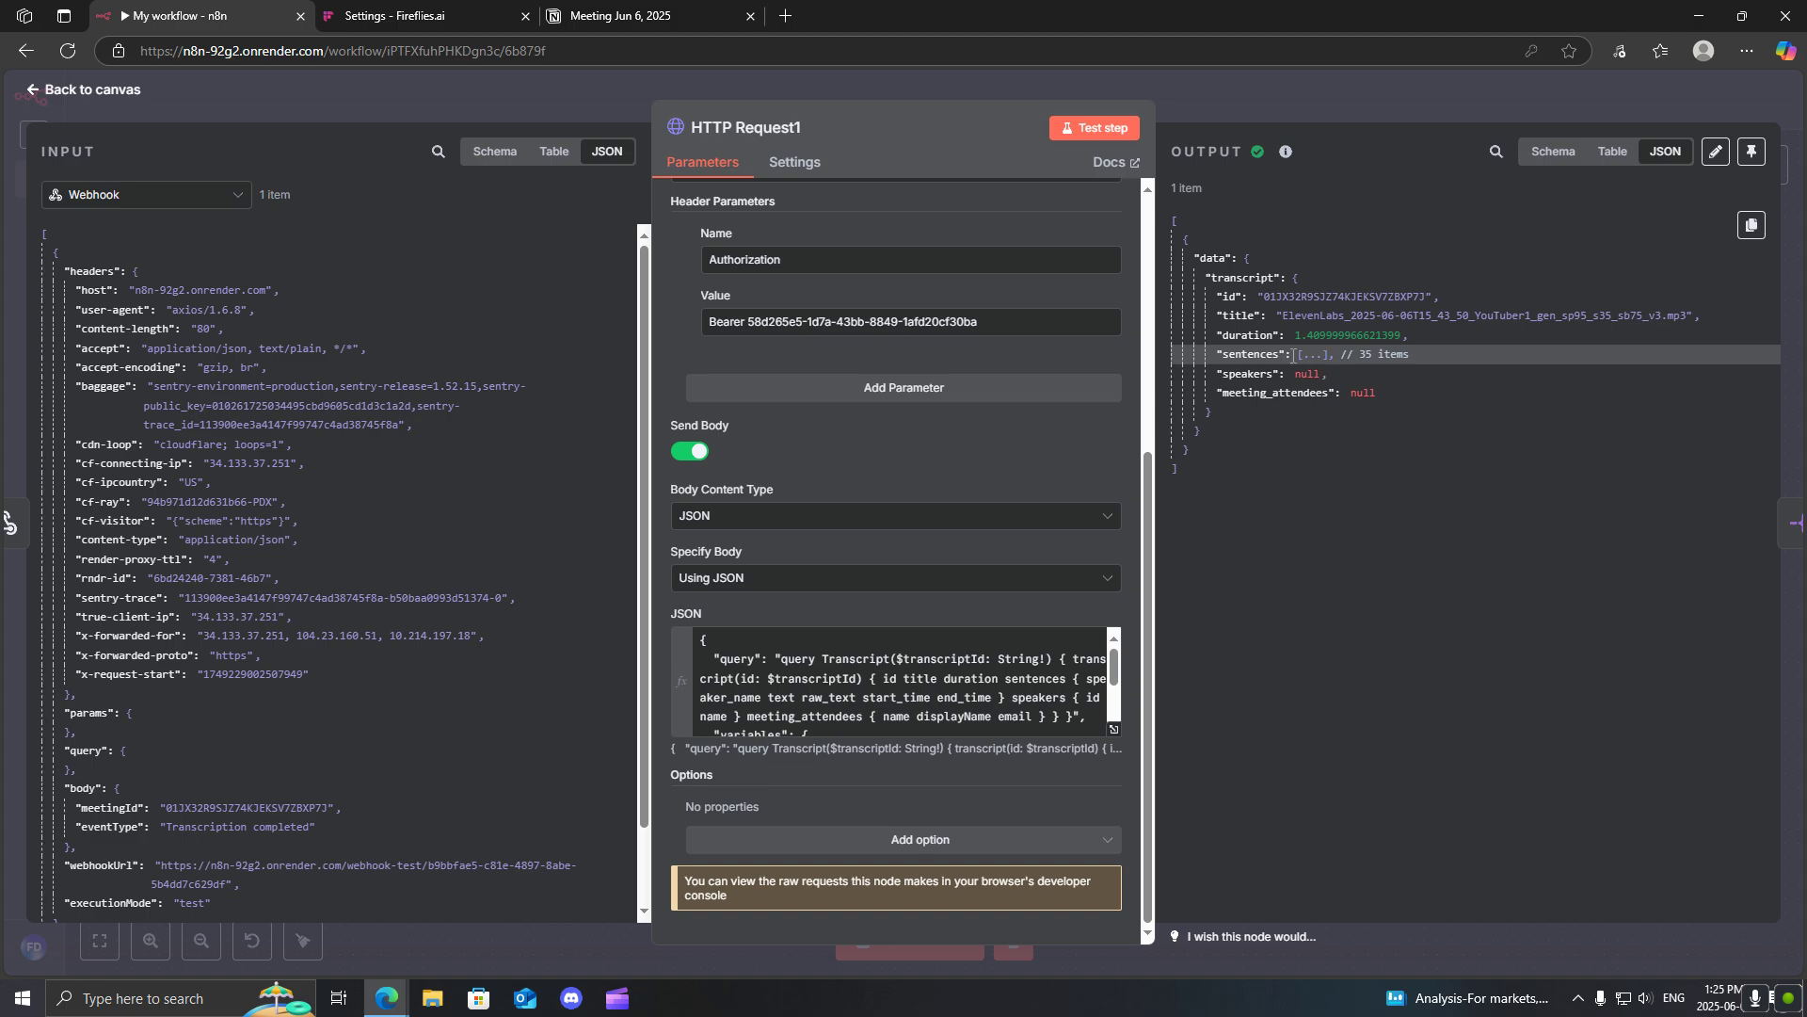
left_click(1300, 358)
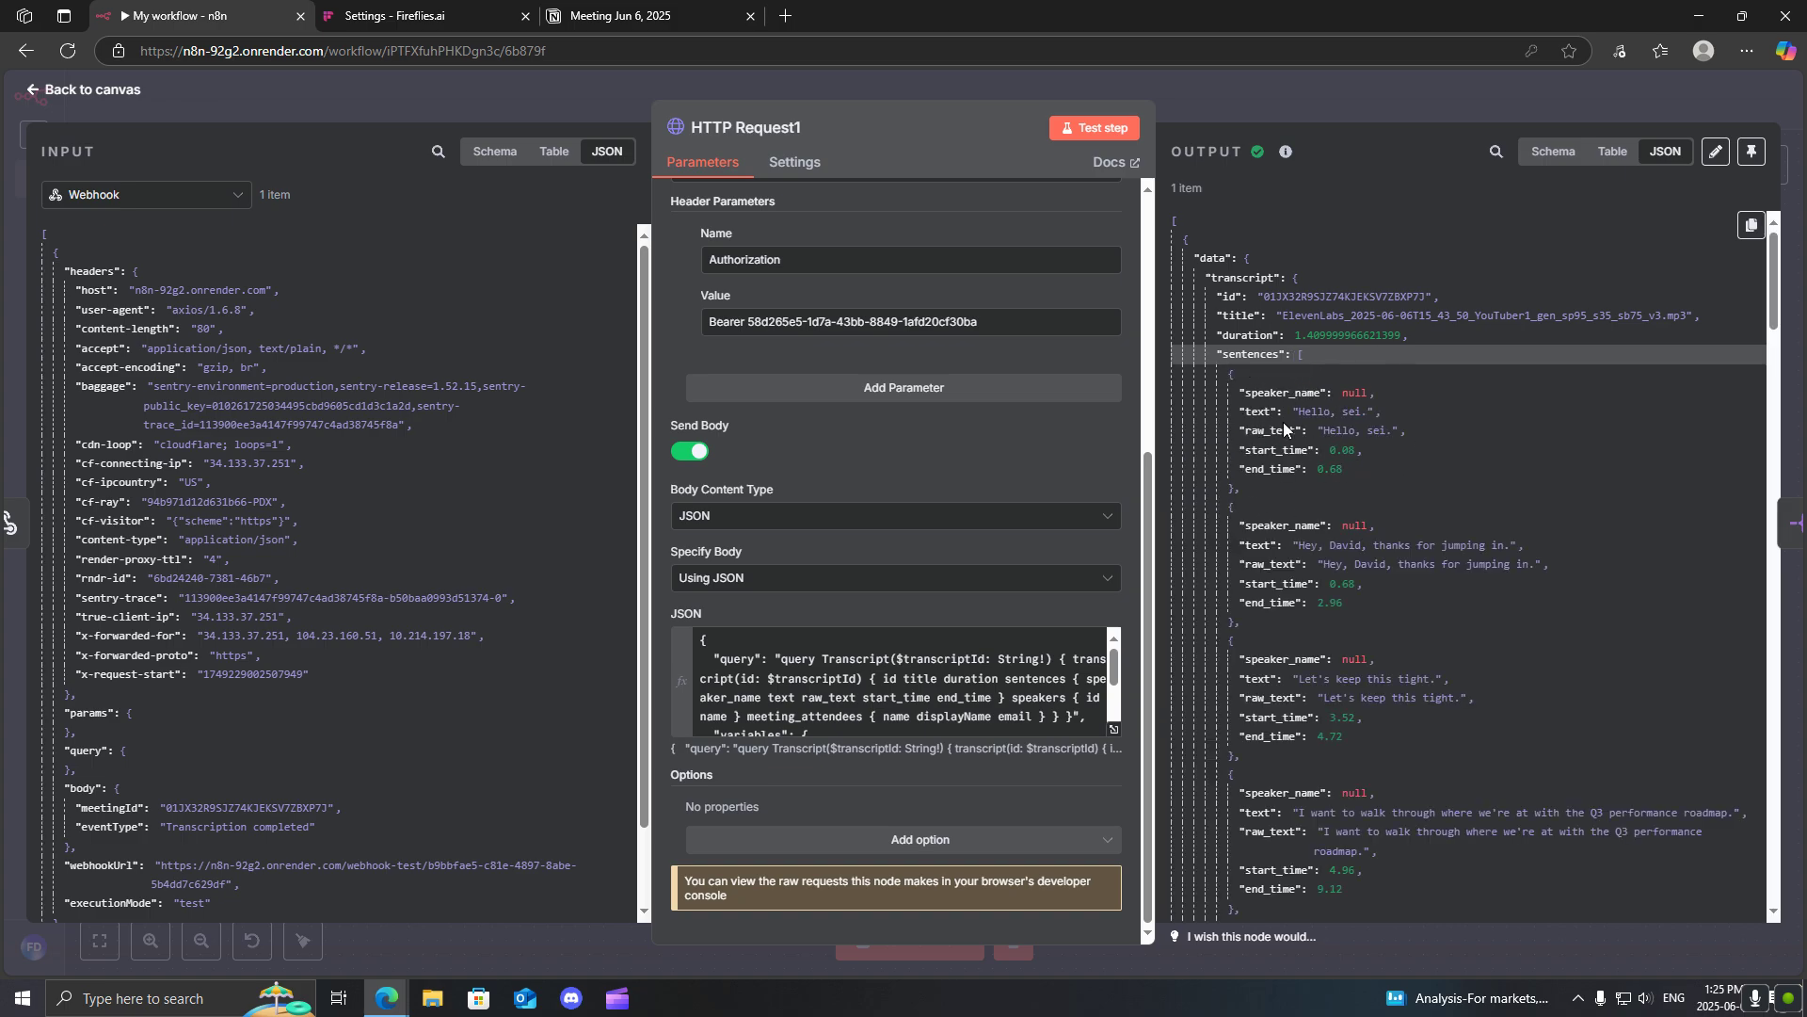
left_click(747, 87)
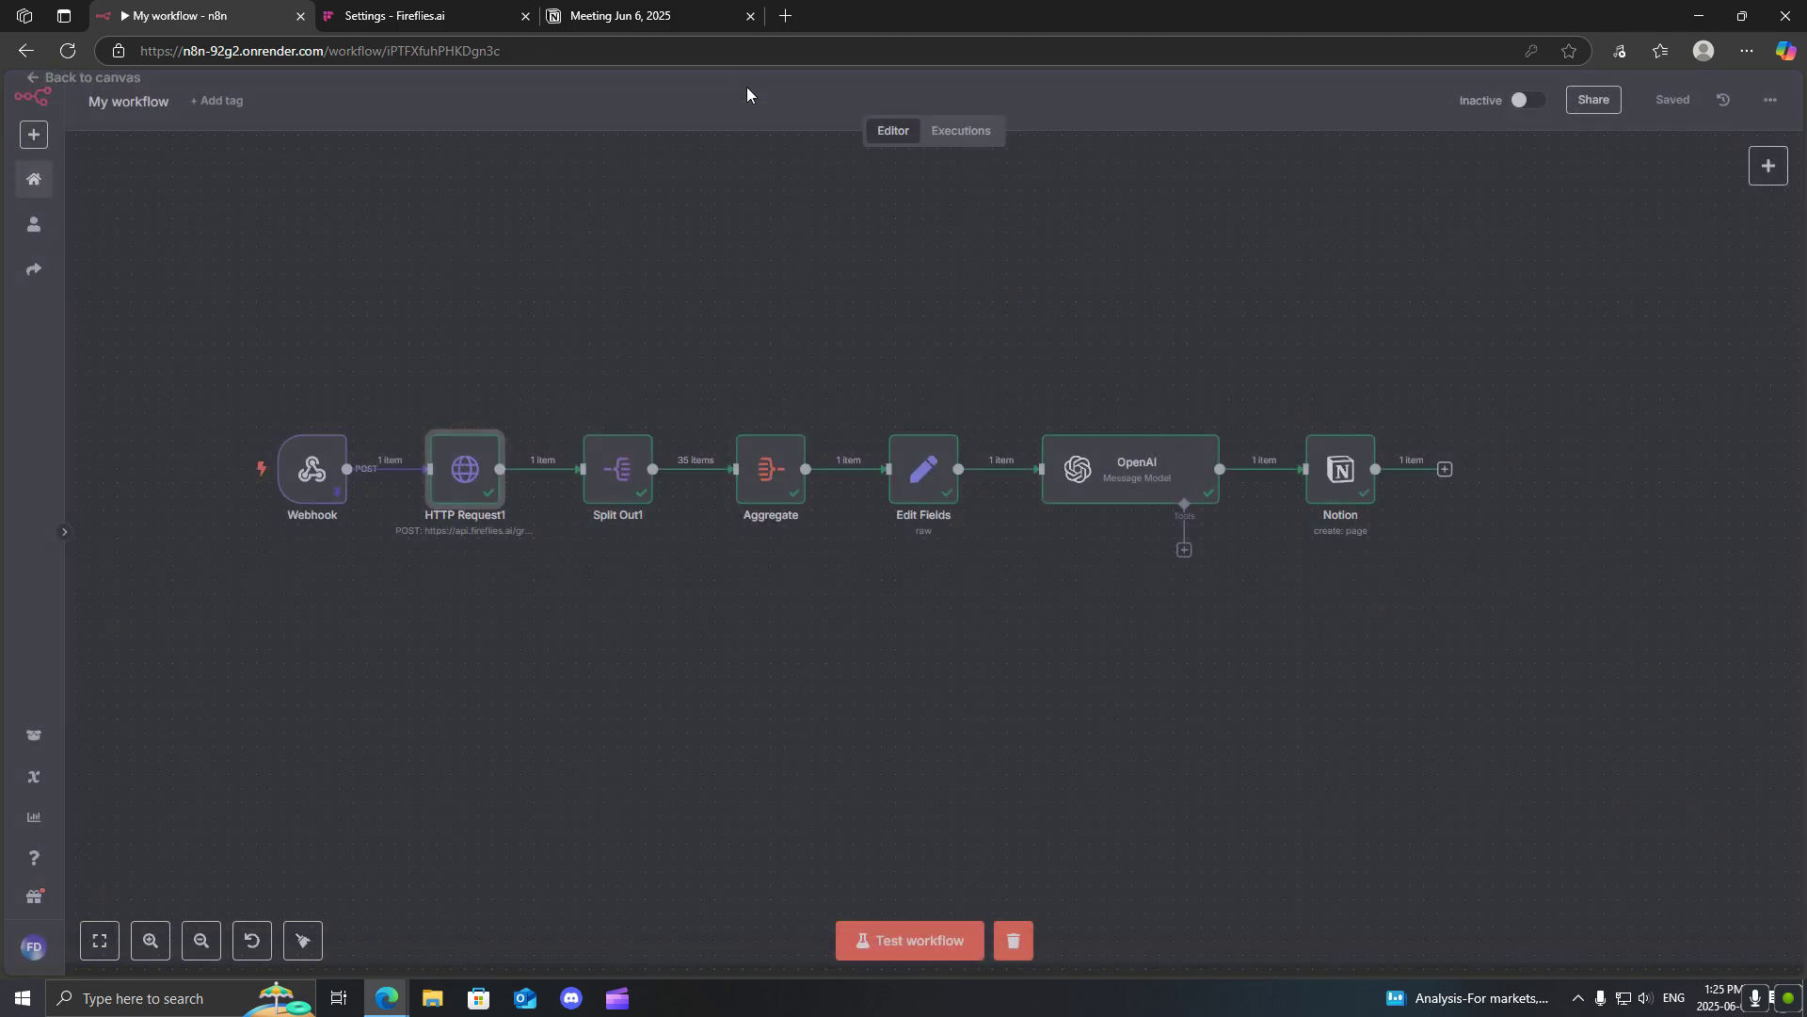
Step: Open the Split Out1 node and examine its data.transcript.sentences field and the raw_text entries in its output, returning to the canvas
double_click(621, 475)
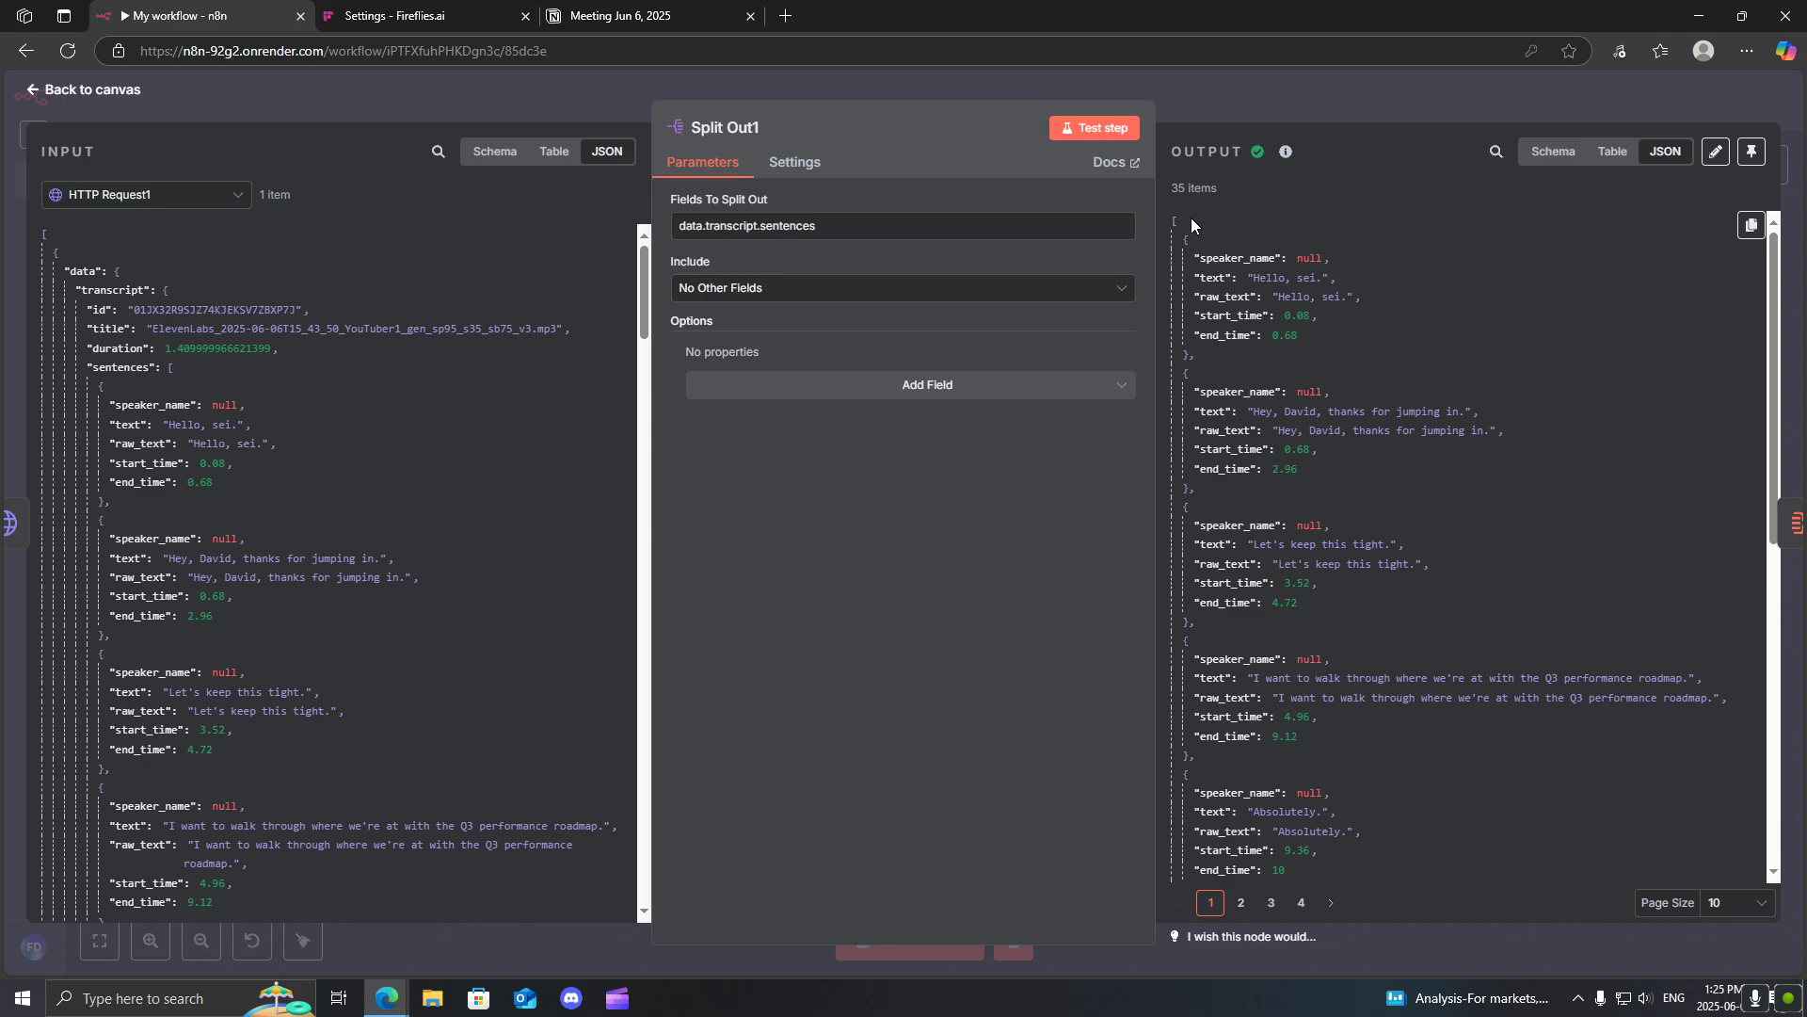
scroll(1310, 320, "down", 5)
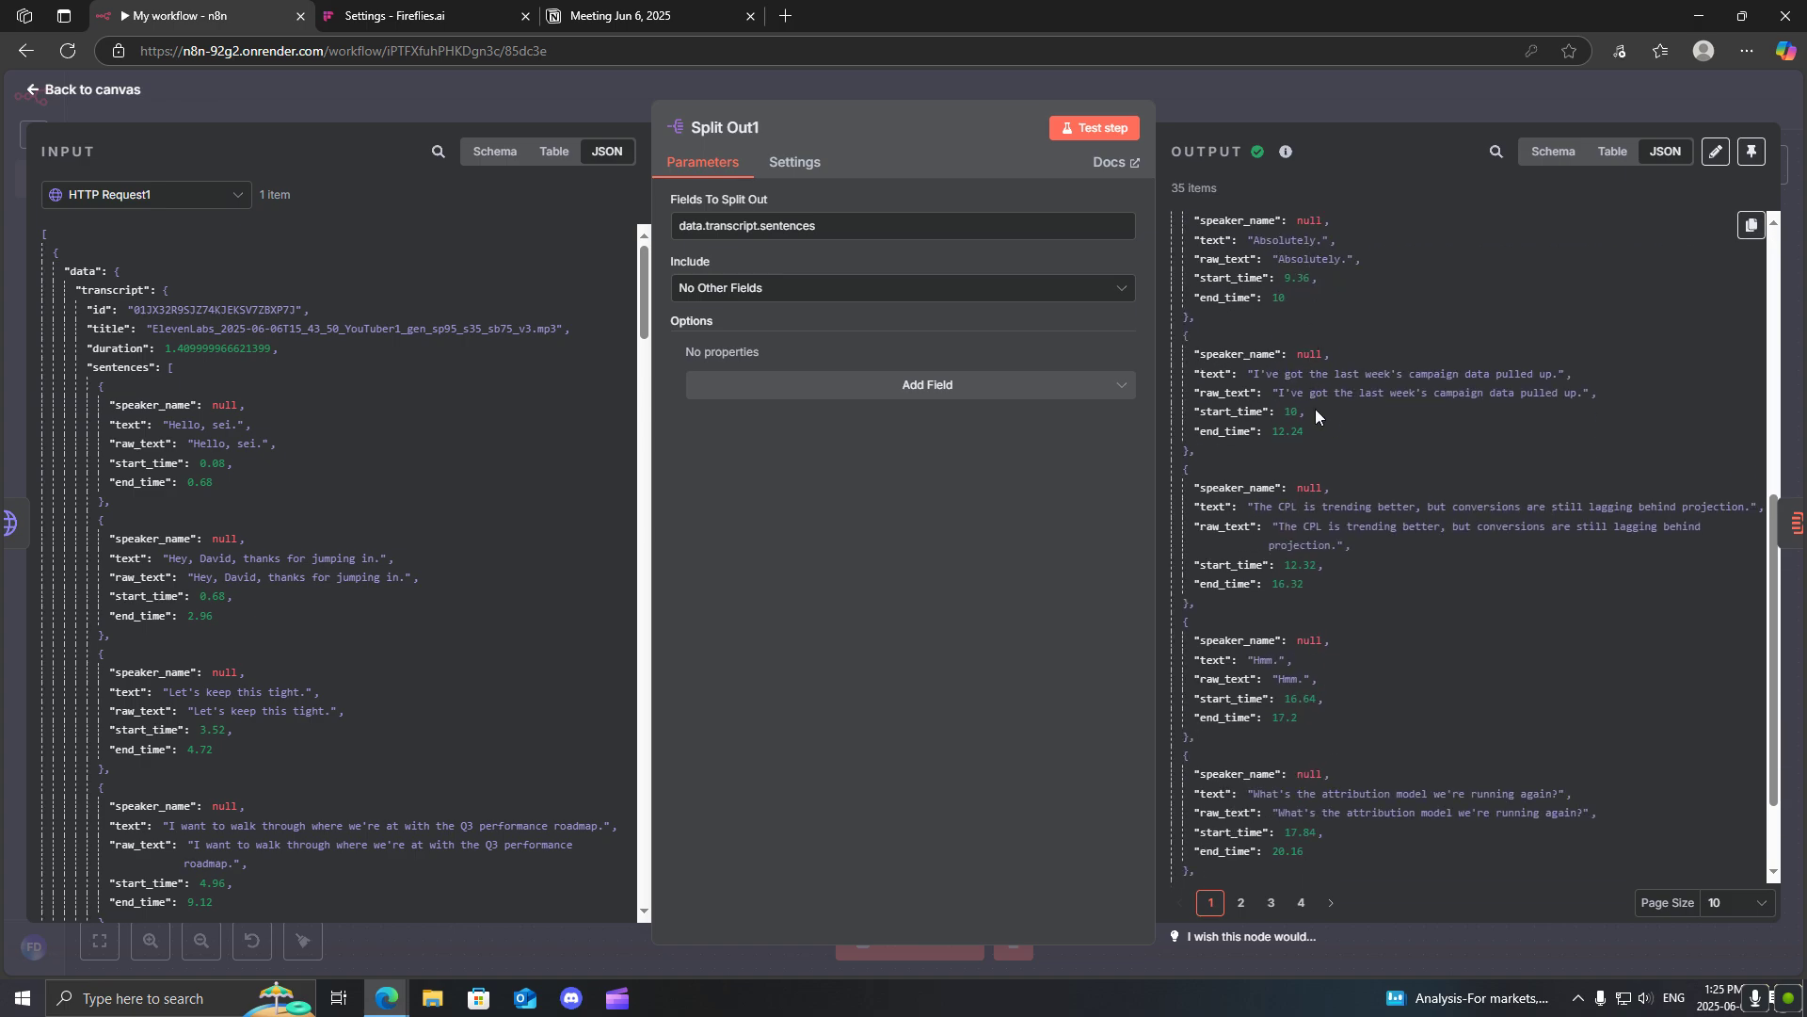
scroll(1339, 460, "down", 2)
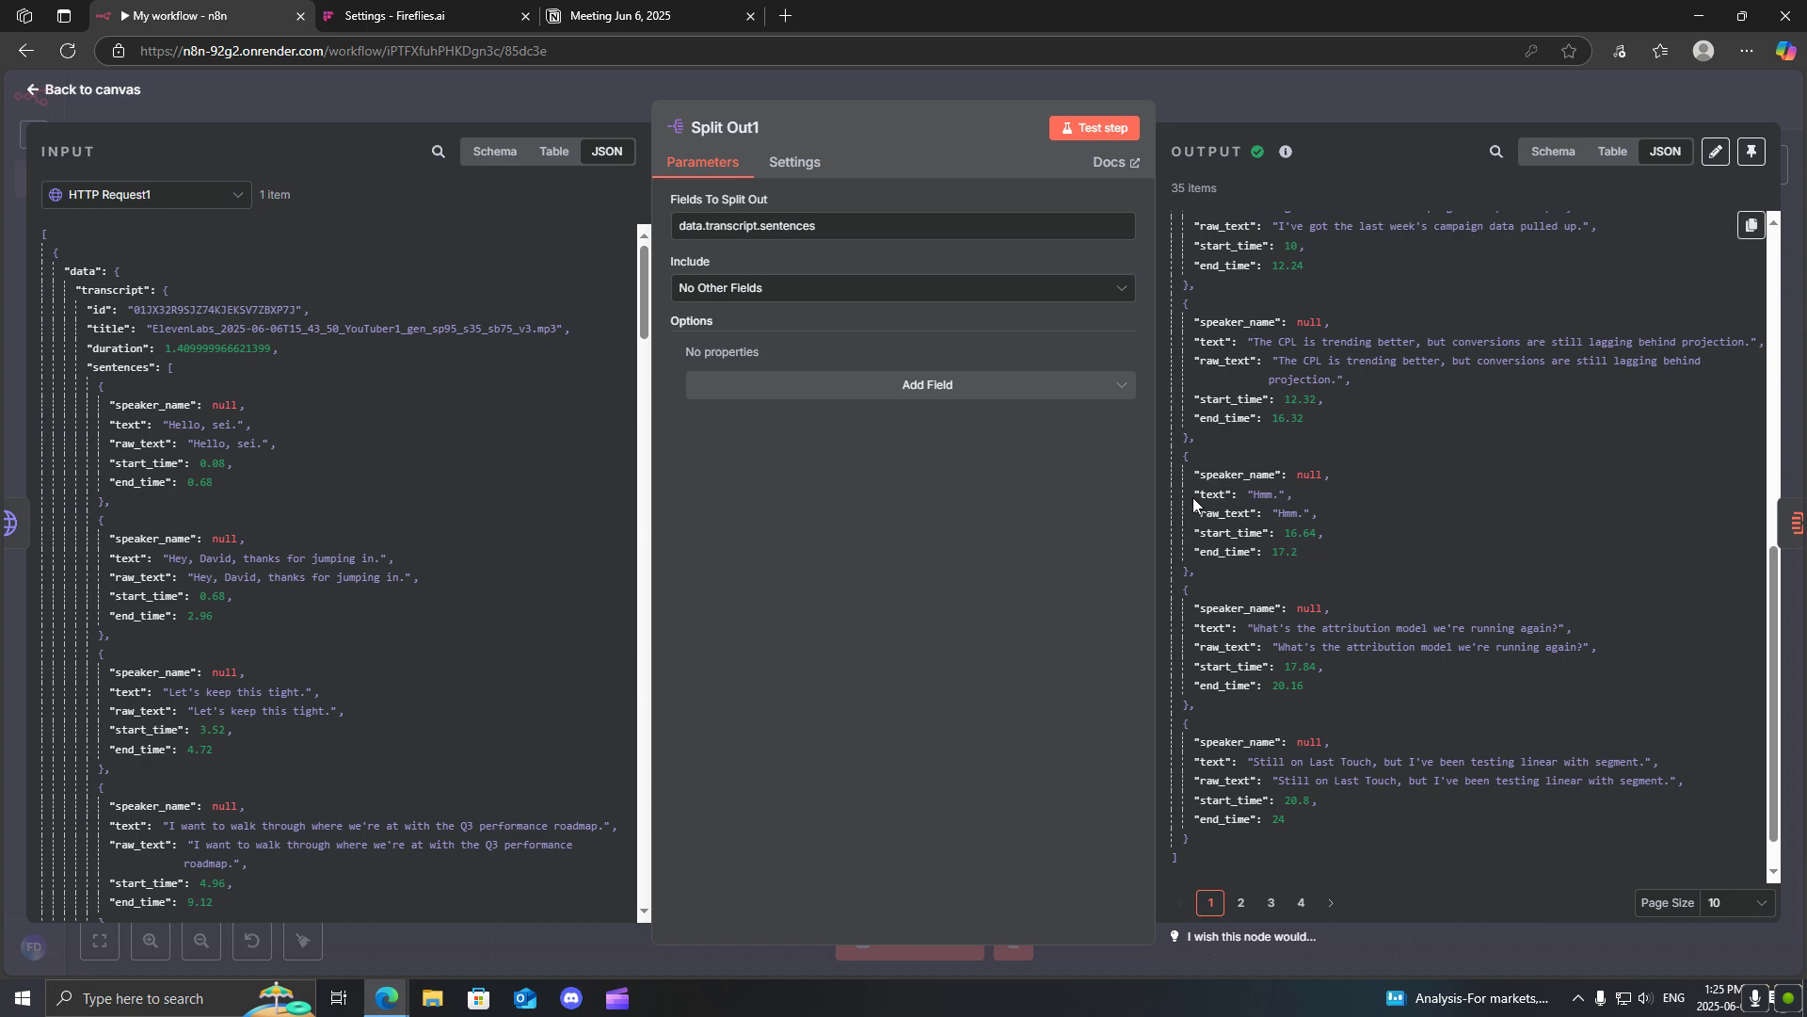
scroll(1263, 497, "up", 7)
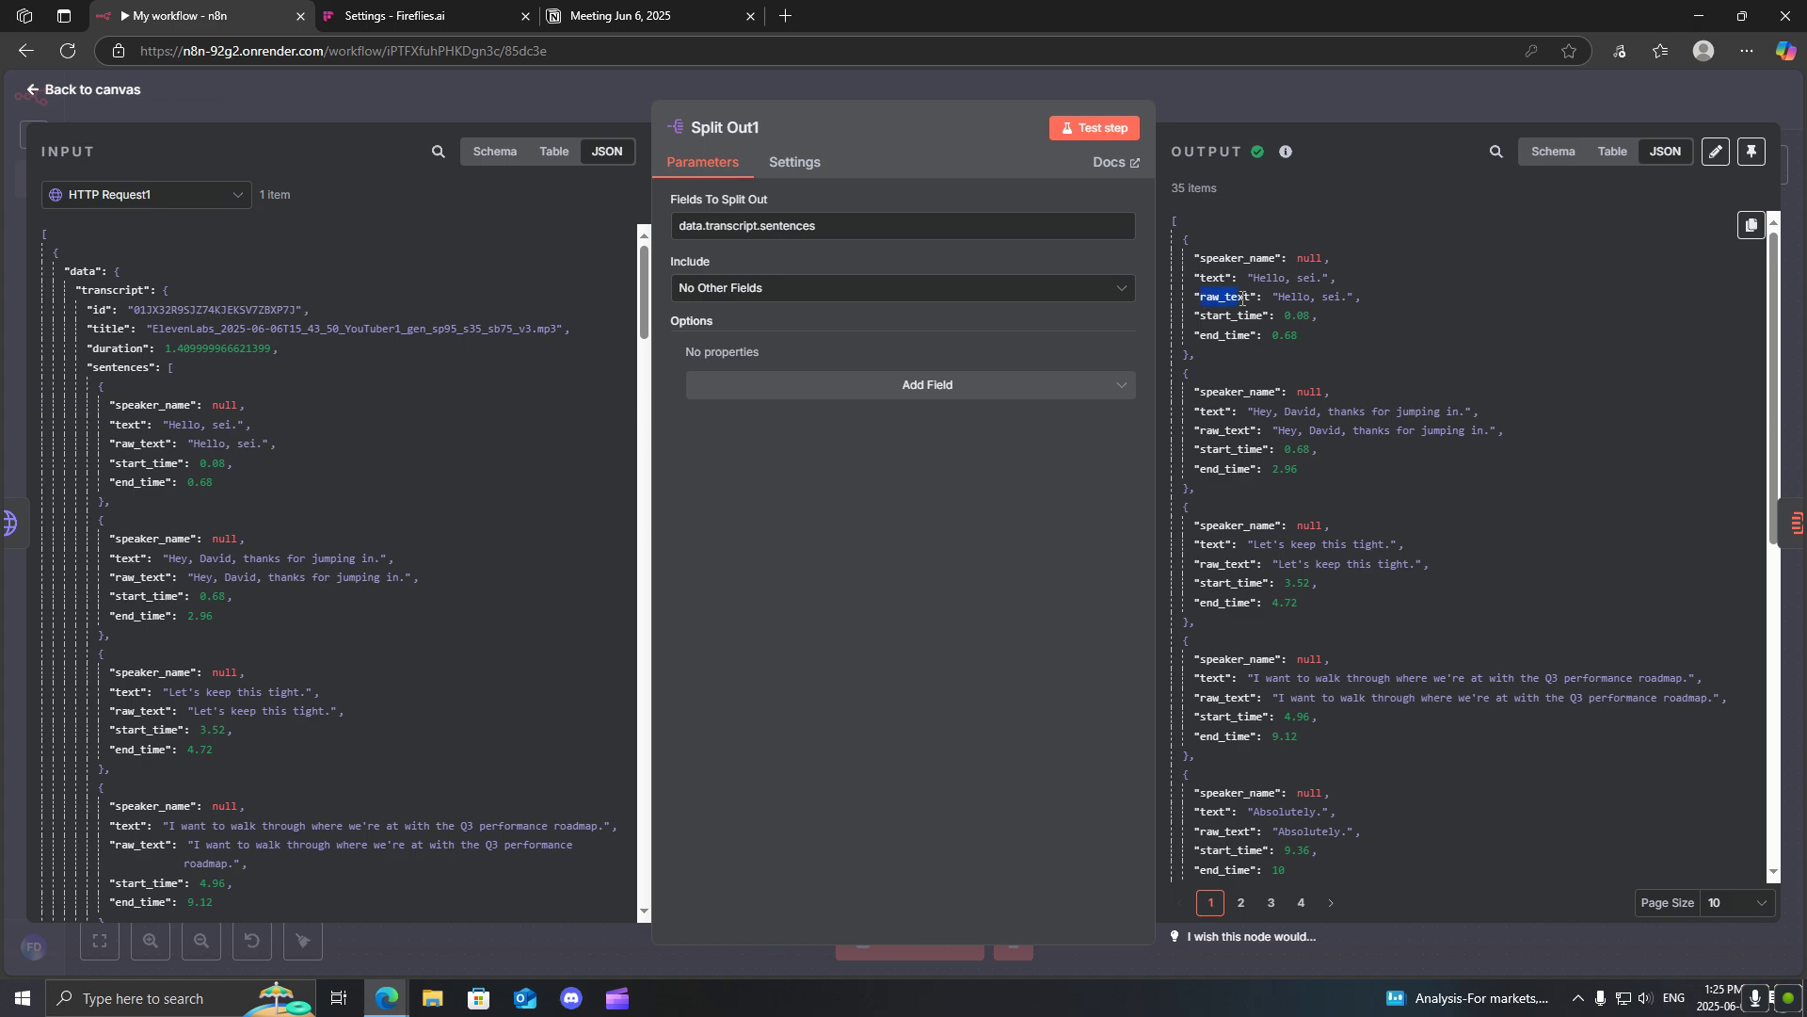
left_click_drag(1243, 298, 1252, 297)
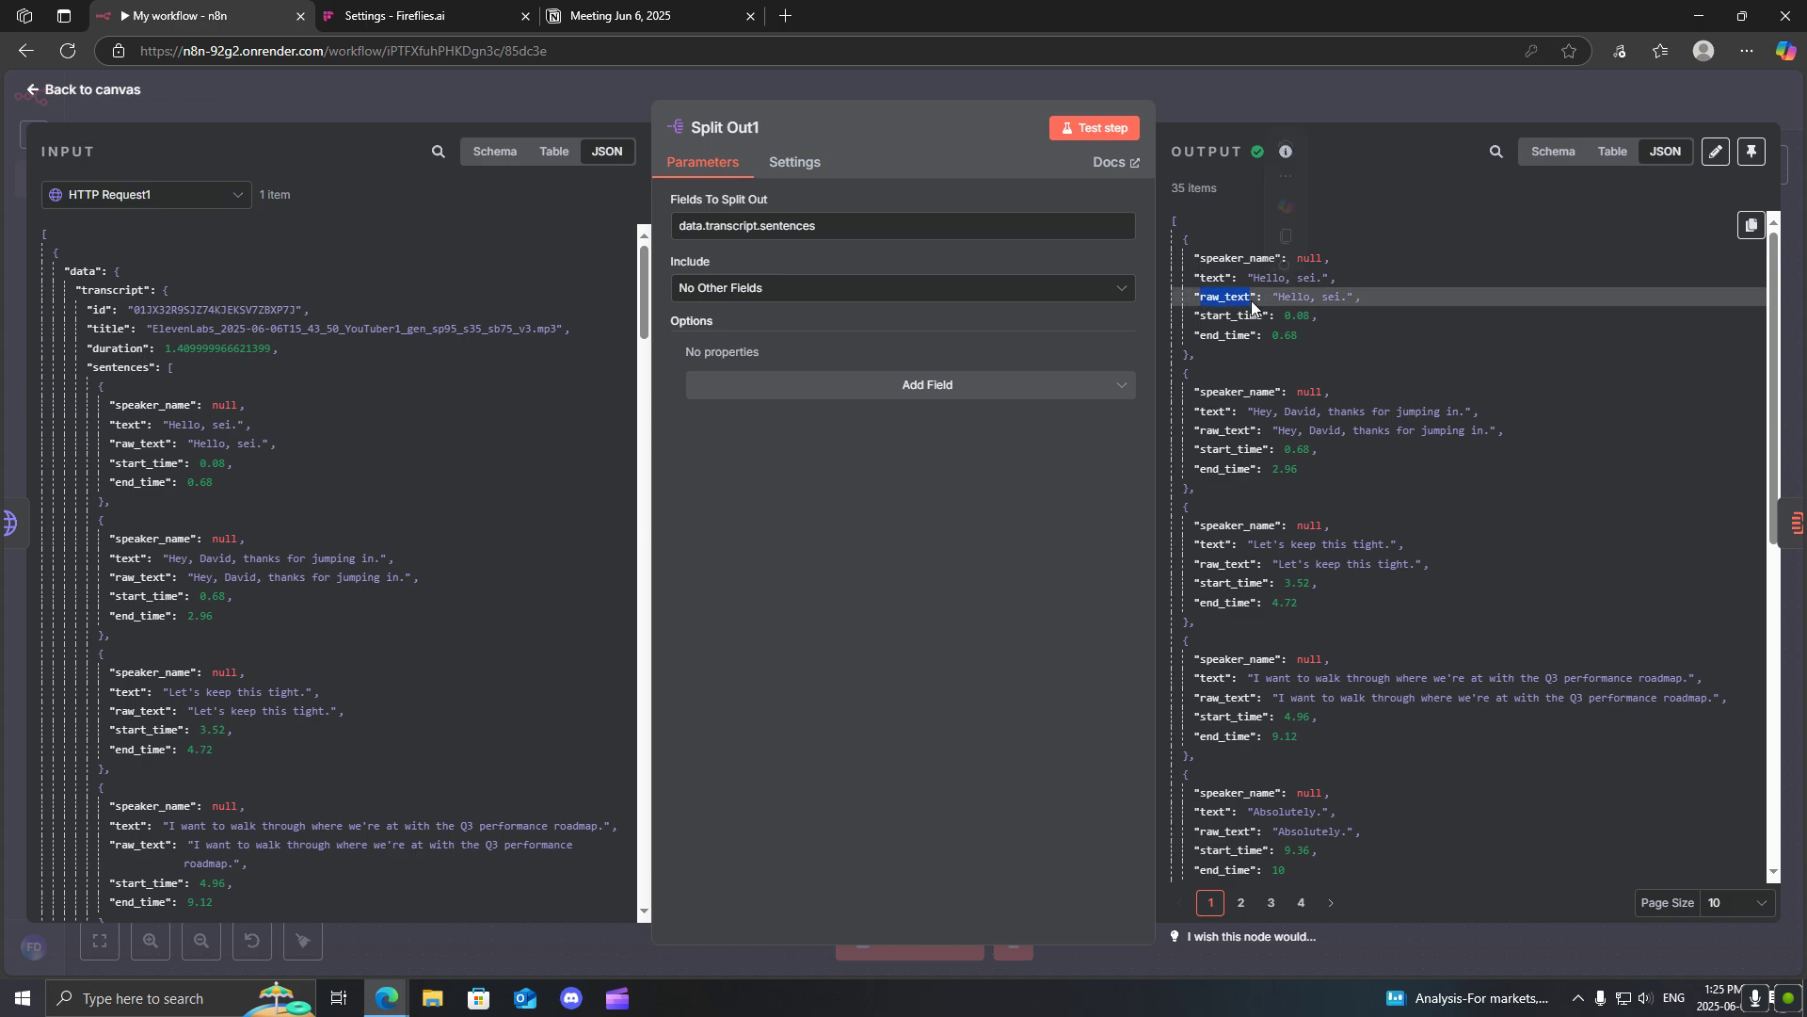
left_click(812, 88)
Step: Inspect the Aggregate node's raw_text field and output, and the Edit Fields node's Duration expression, leaving each node when done
double_click(762, 469)
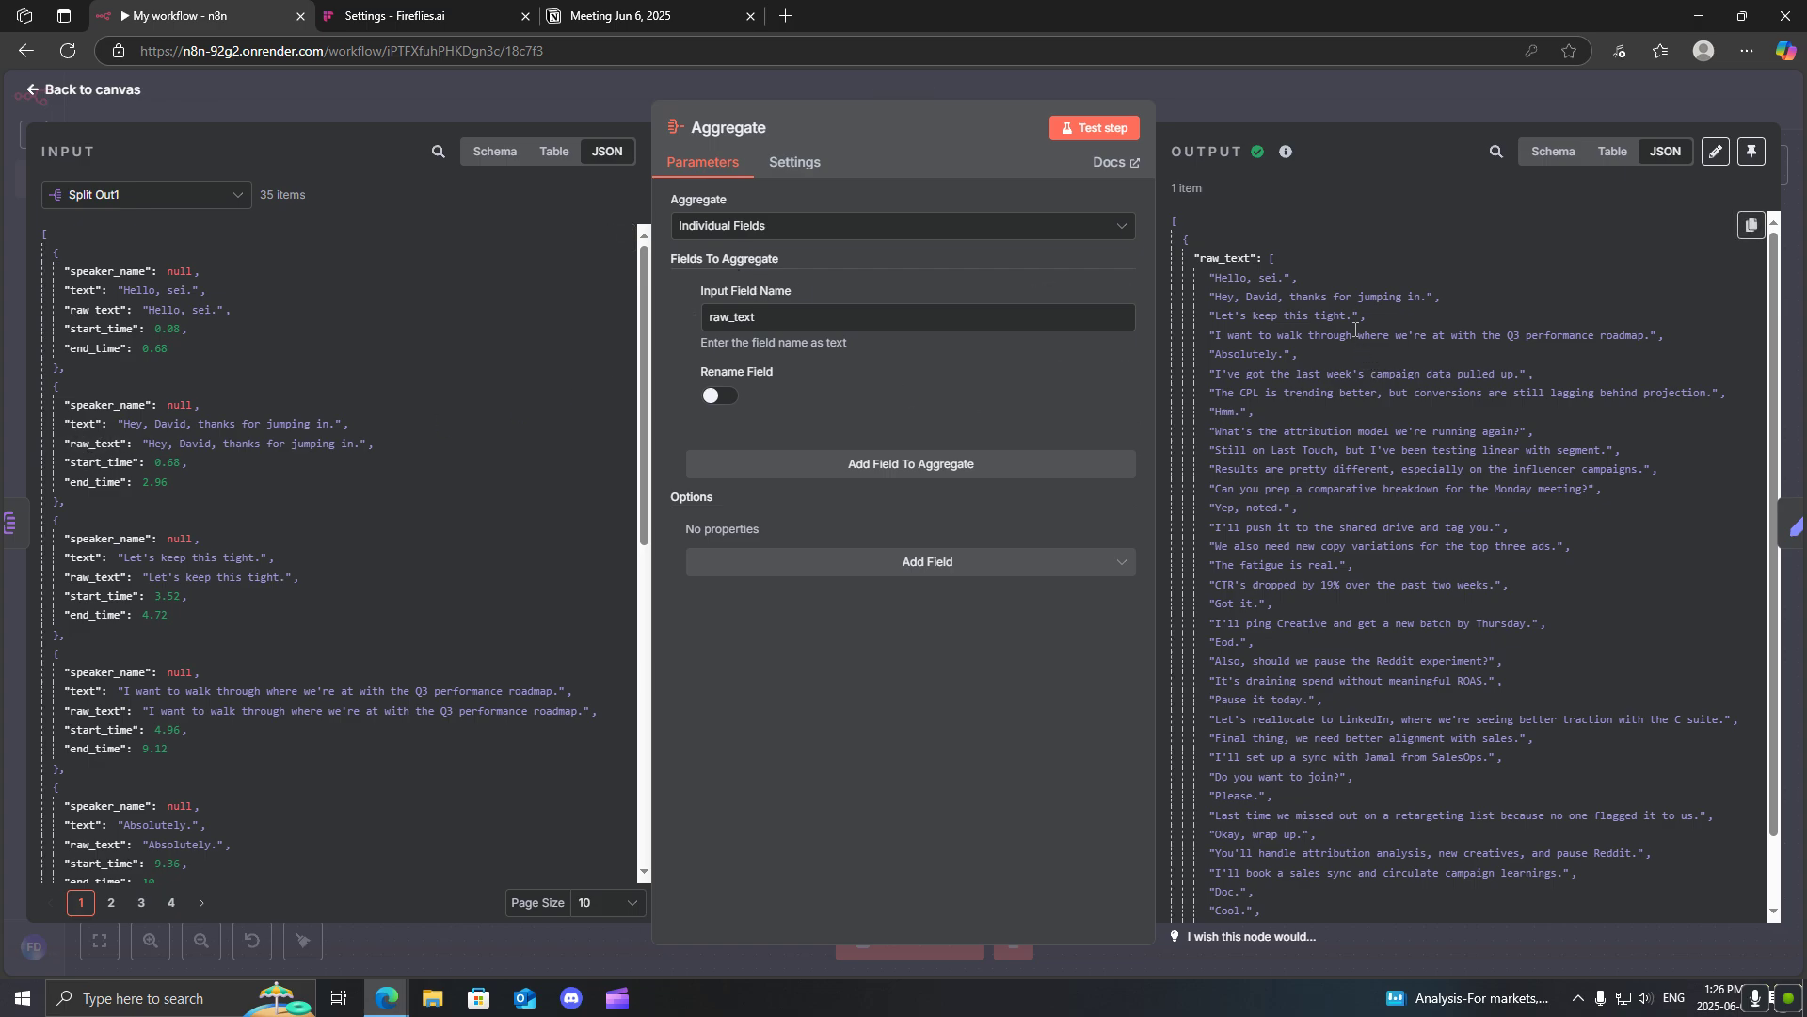
scroll(1332, 337, "down", 2)
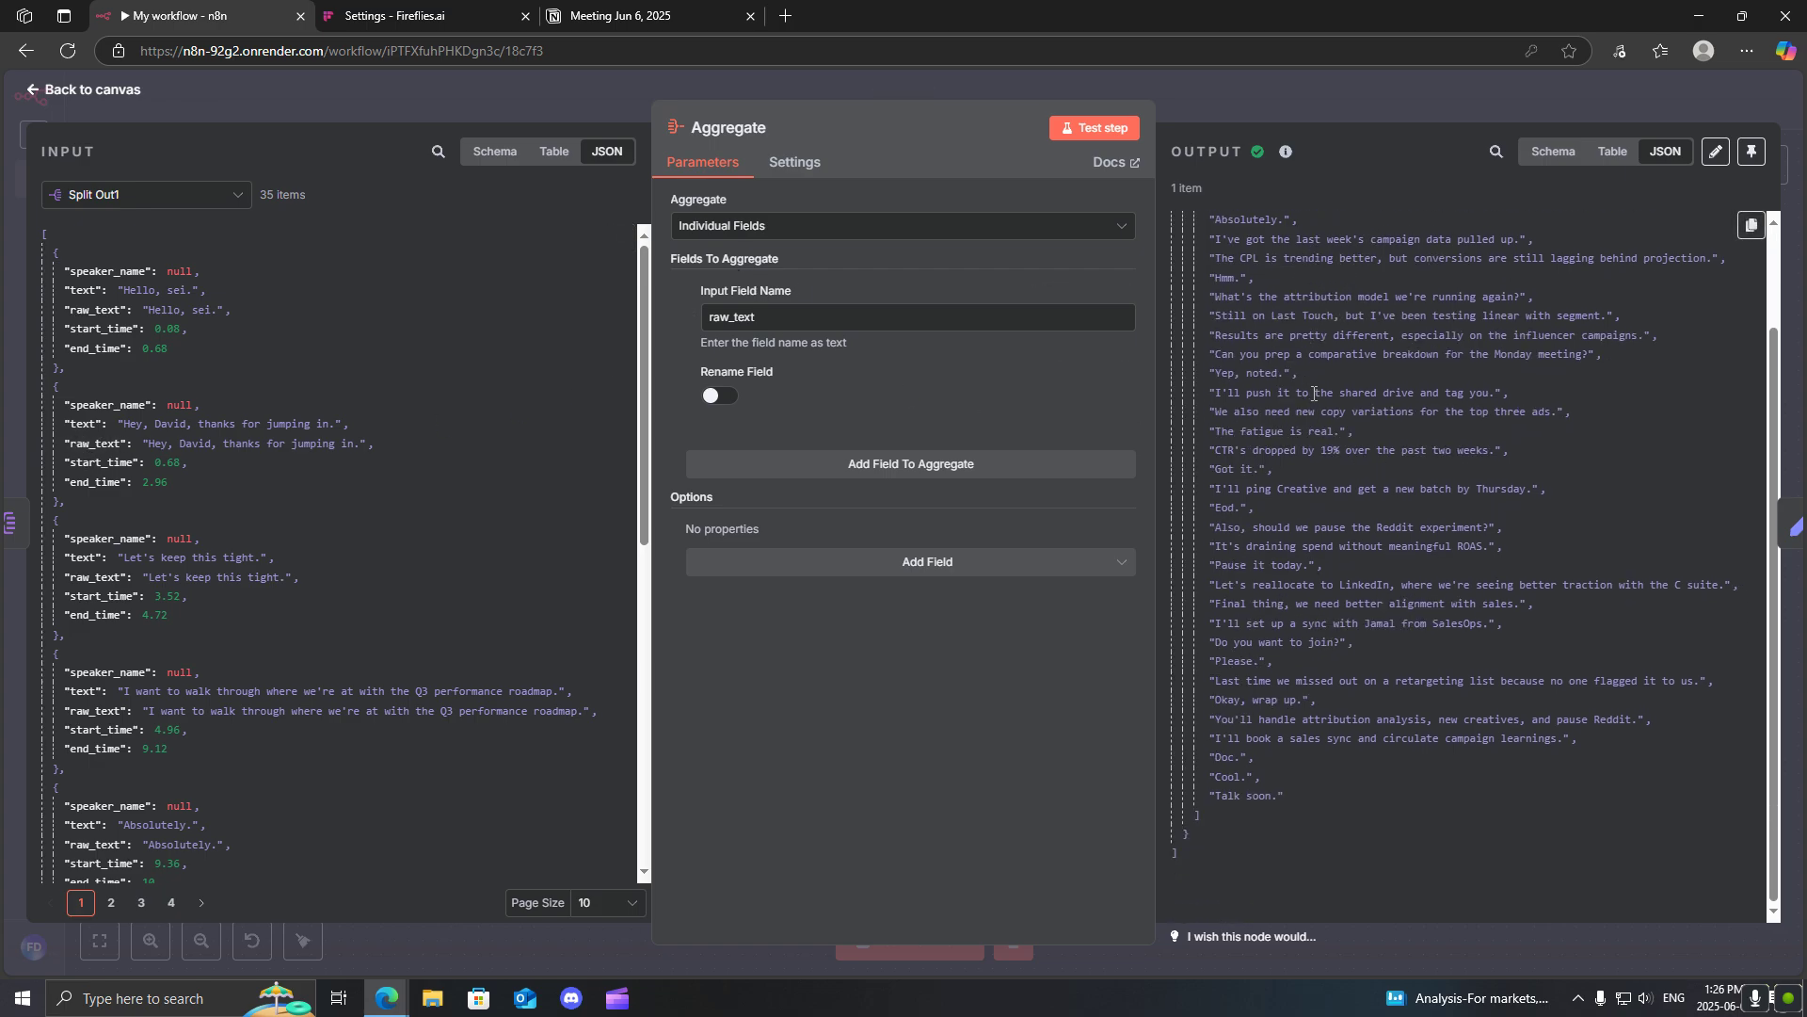
left_click(570, 101)
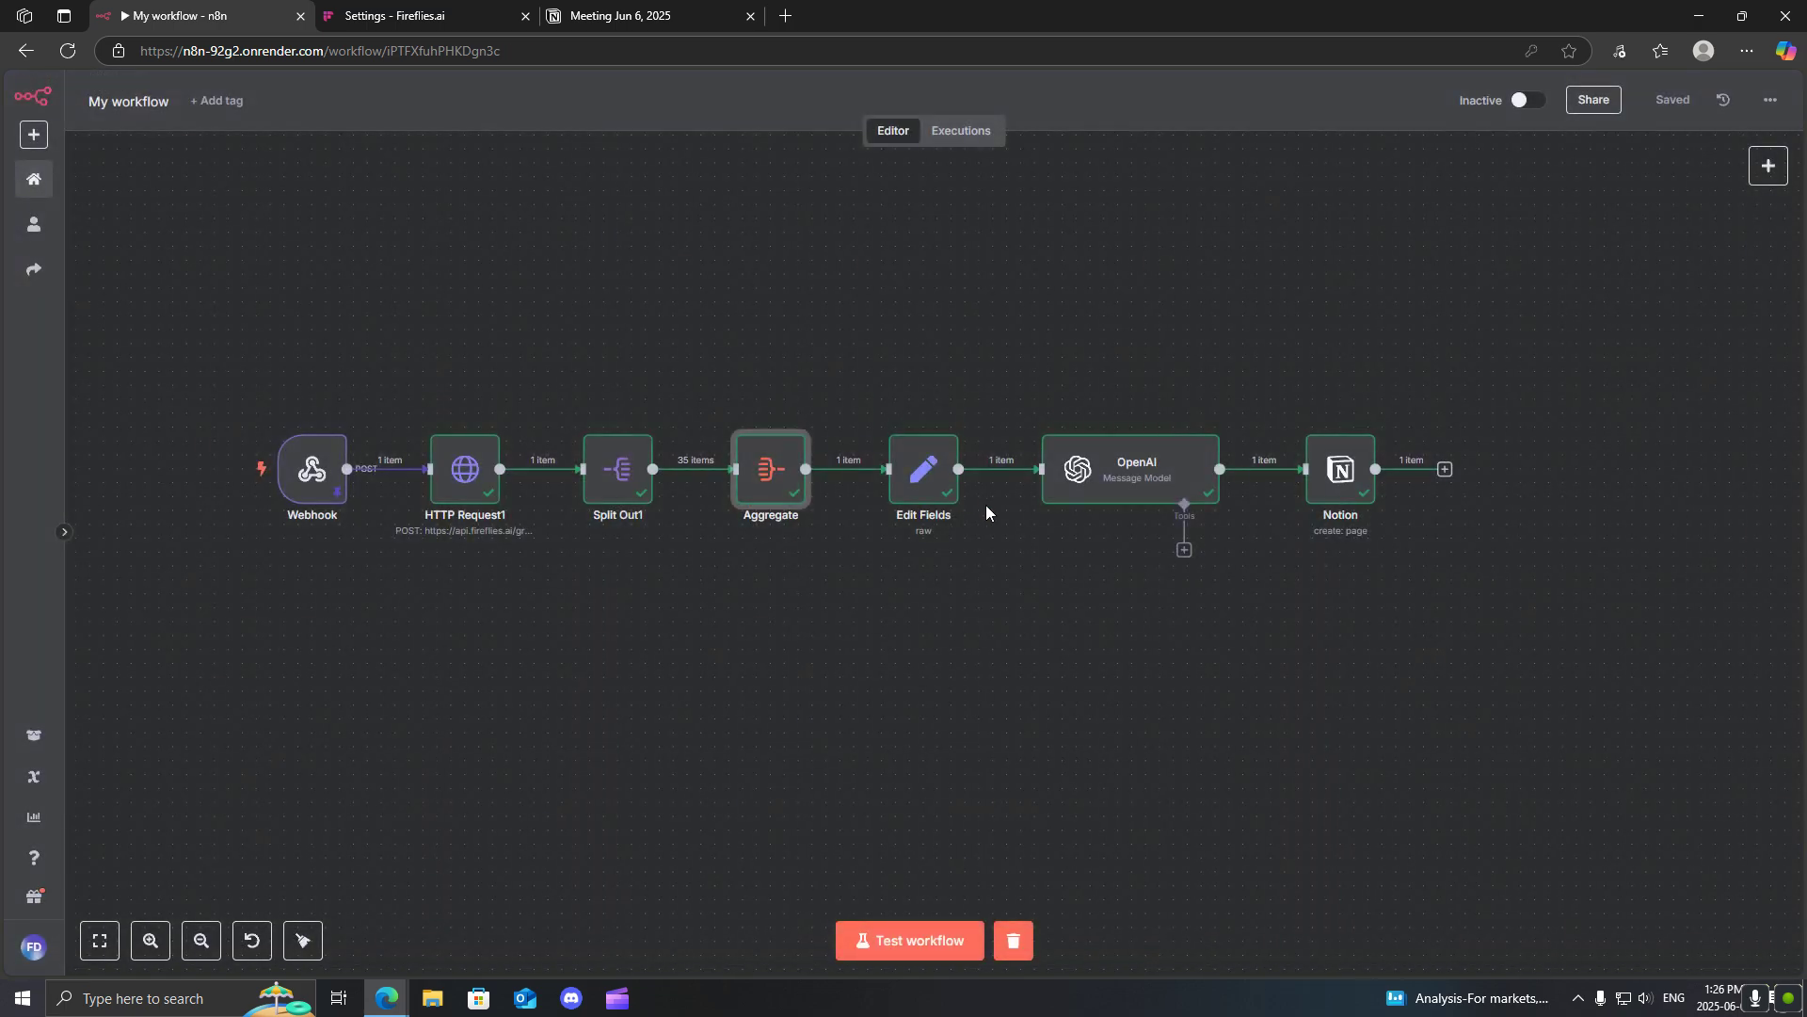
double_click(937, 463)
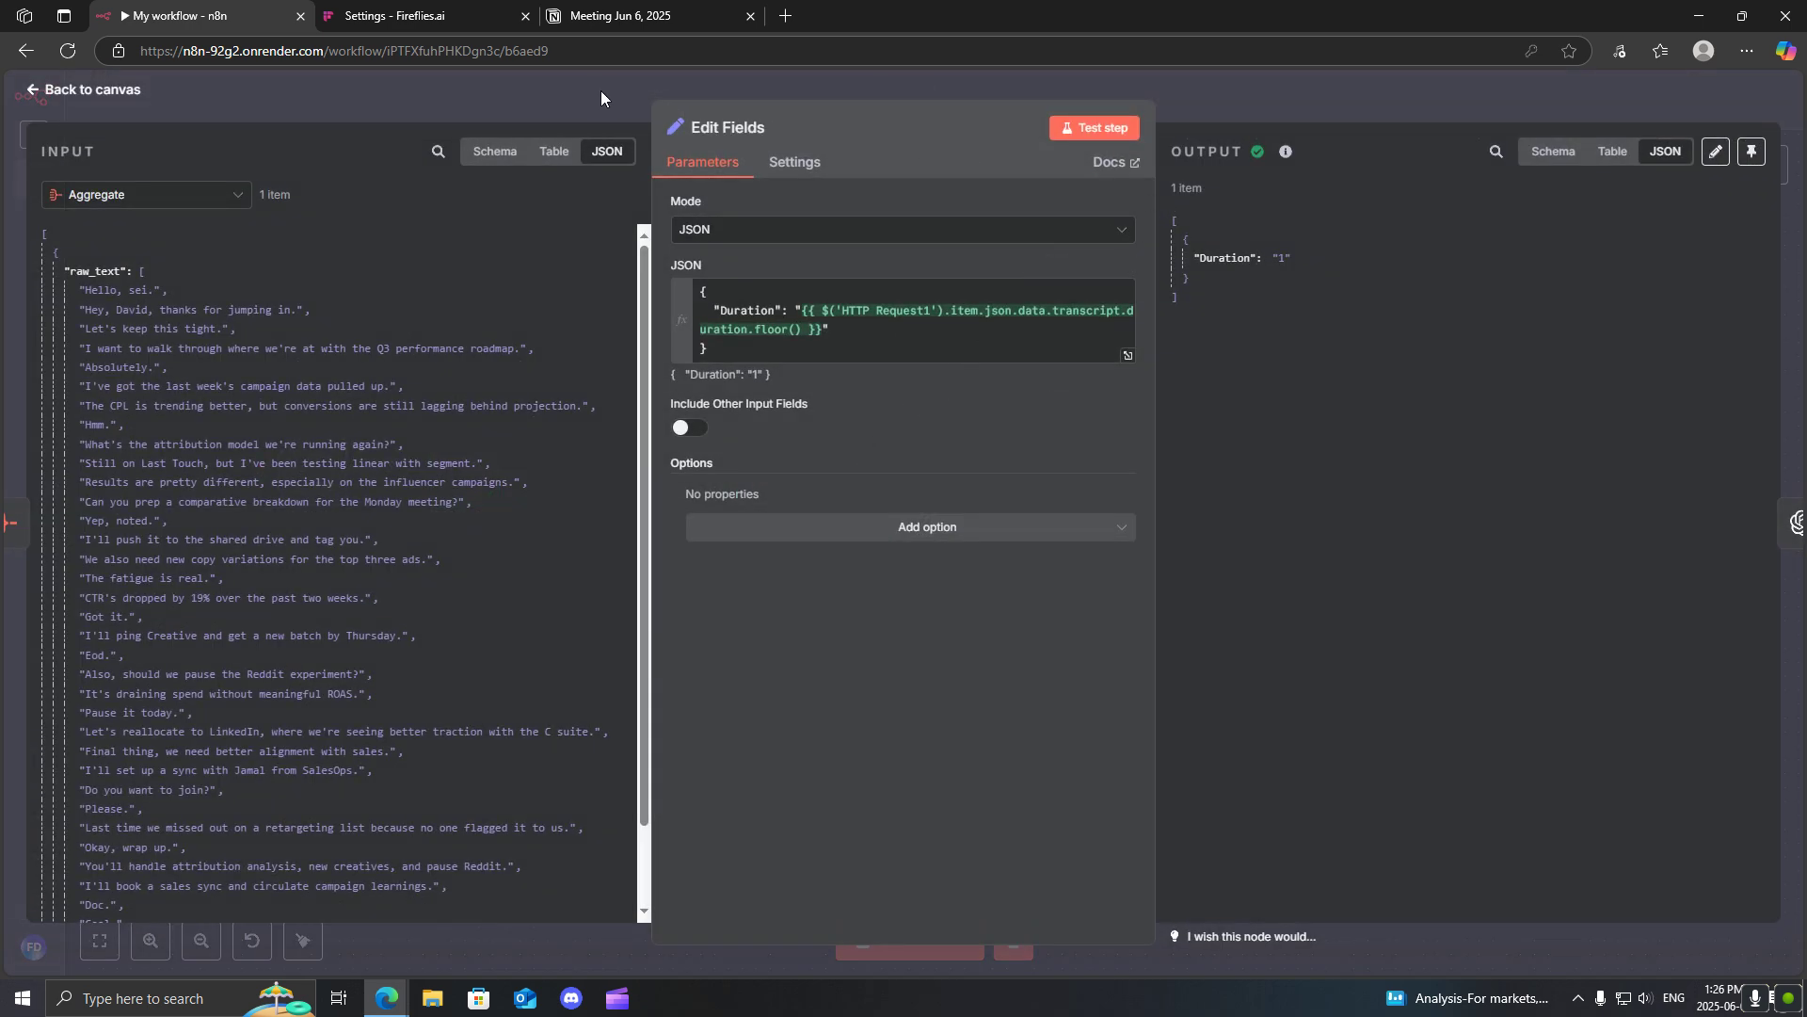
left_click(1229, 104)
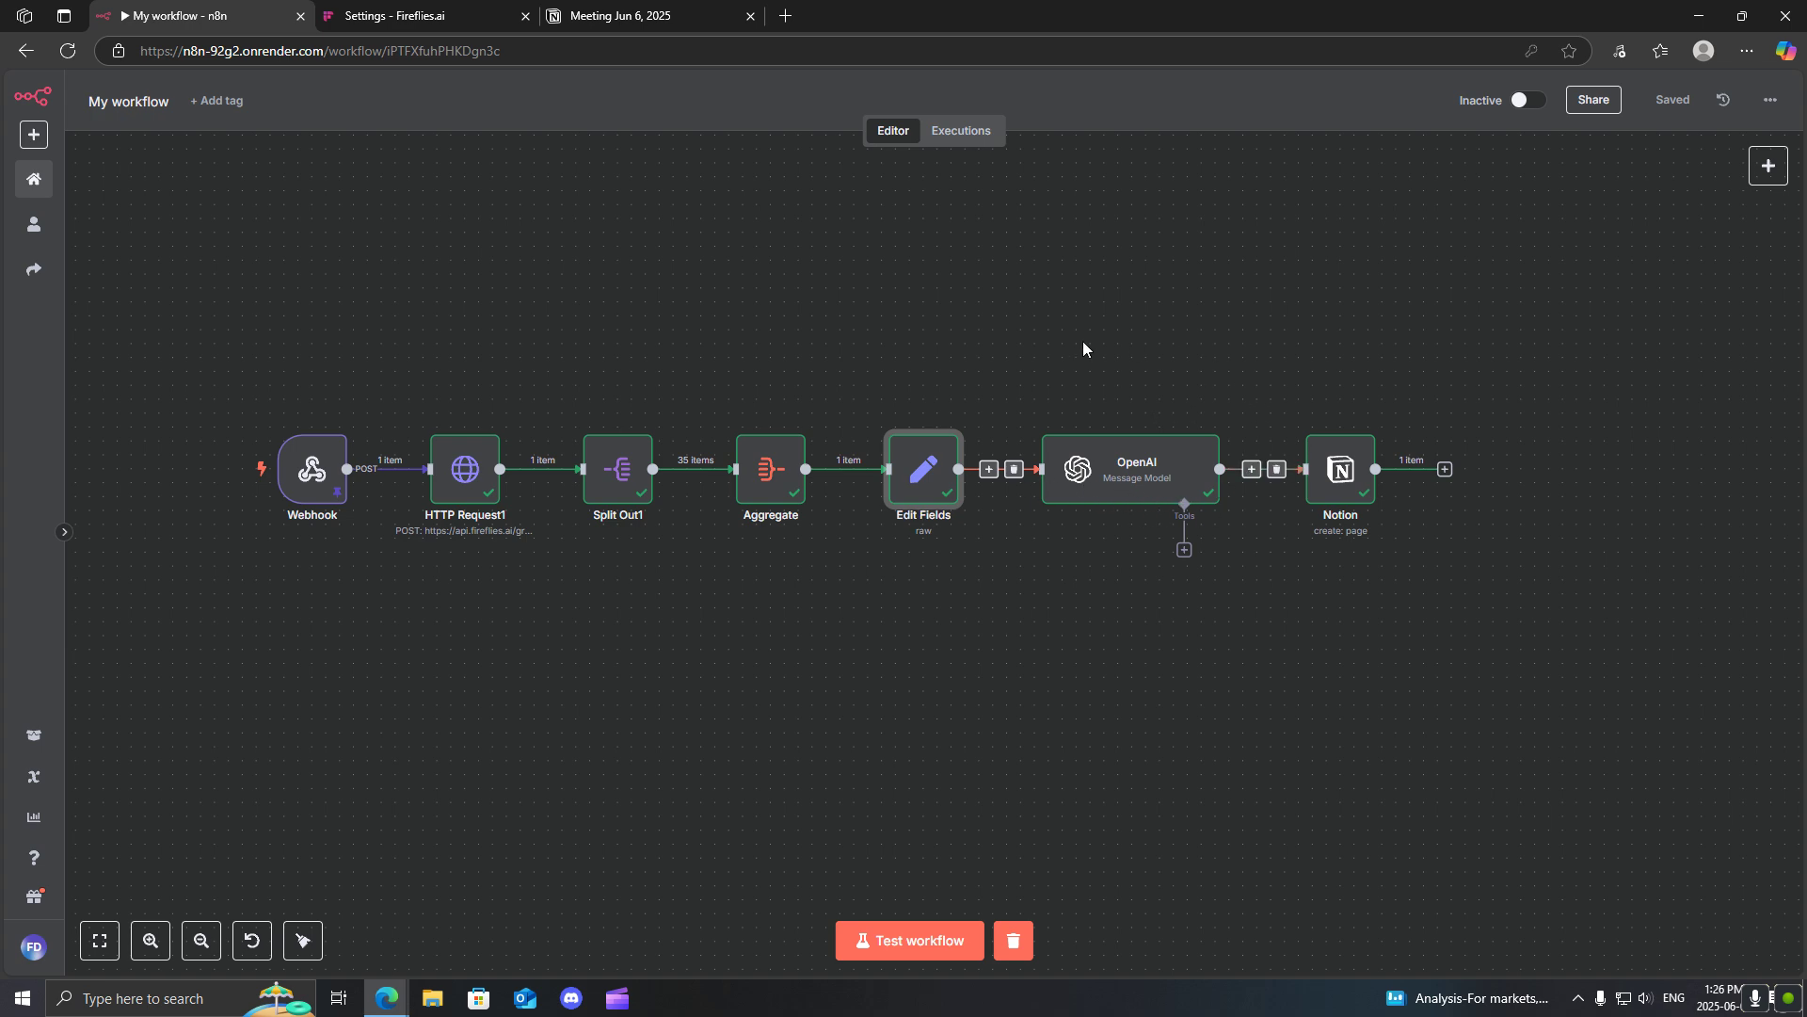
Step: Open the OpenAI node and examine its model, message list and output, highlighting the System prompt text
double_click(1097, 469)
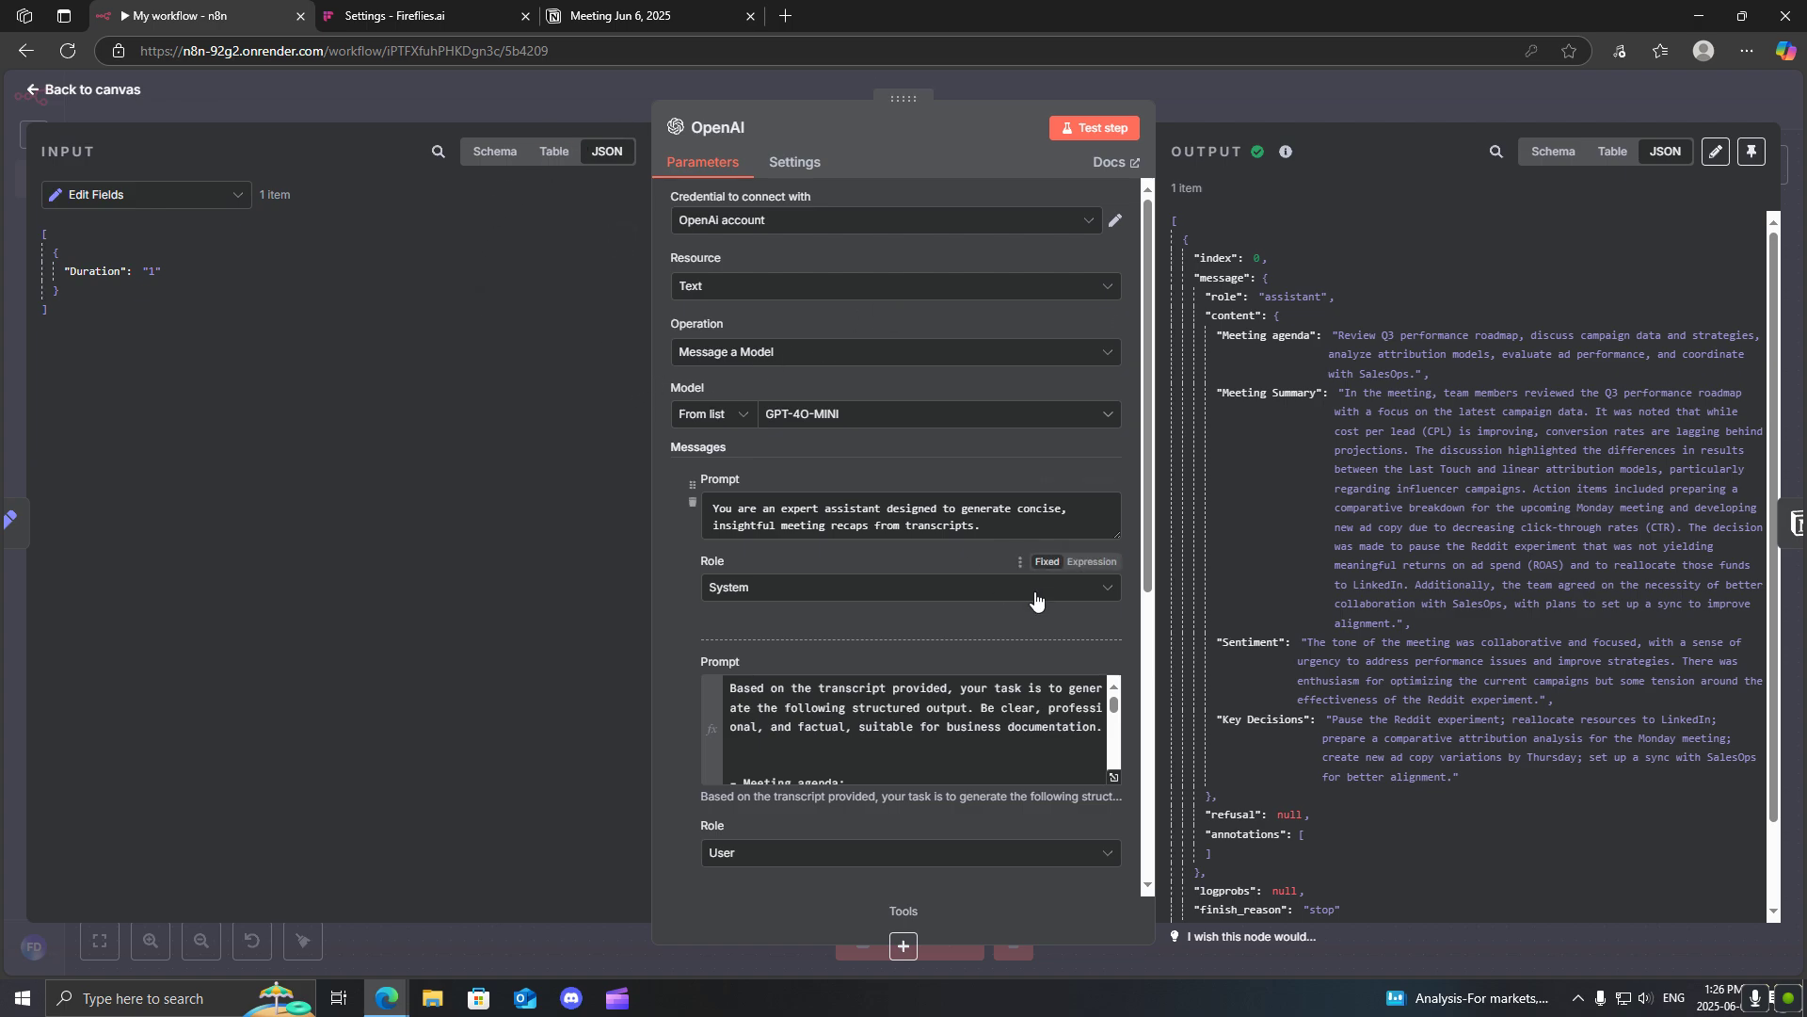
scroll(984, 546, "down", 2)
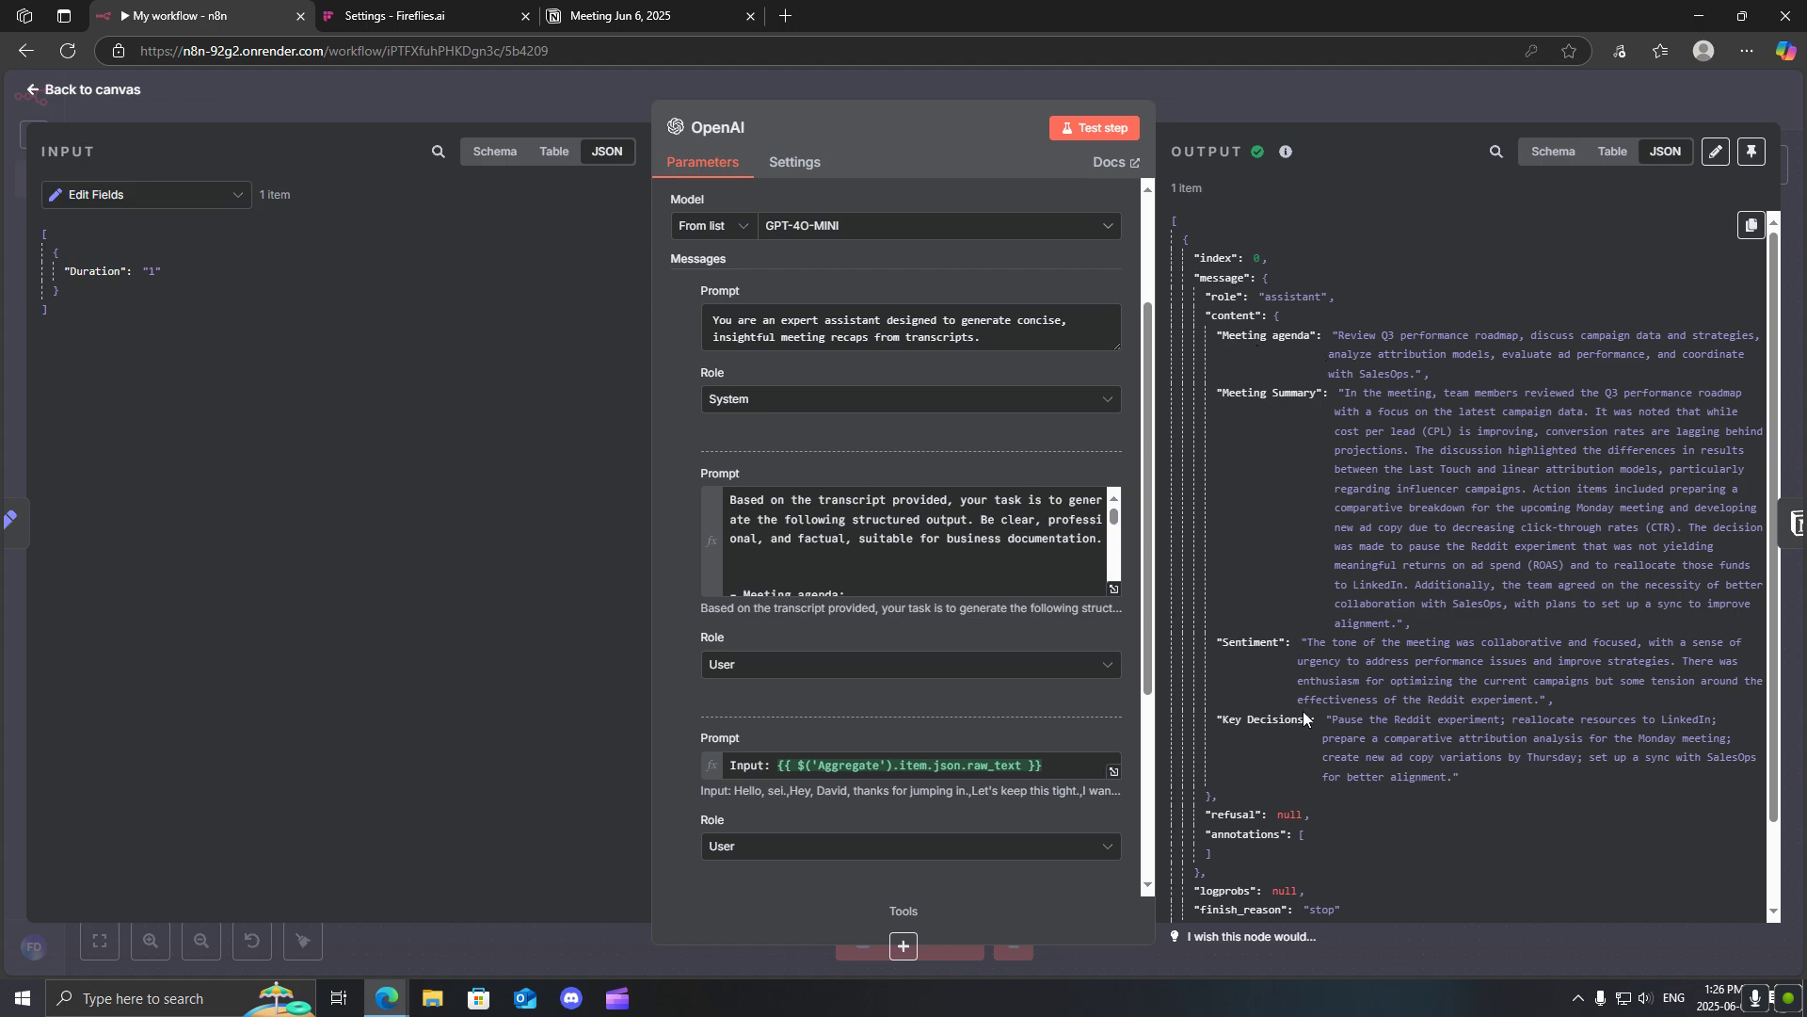
scroll(813, 489, "up", 2)
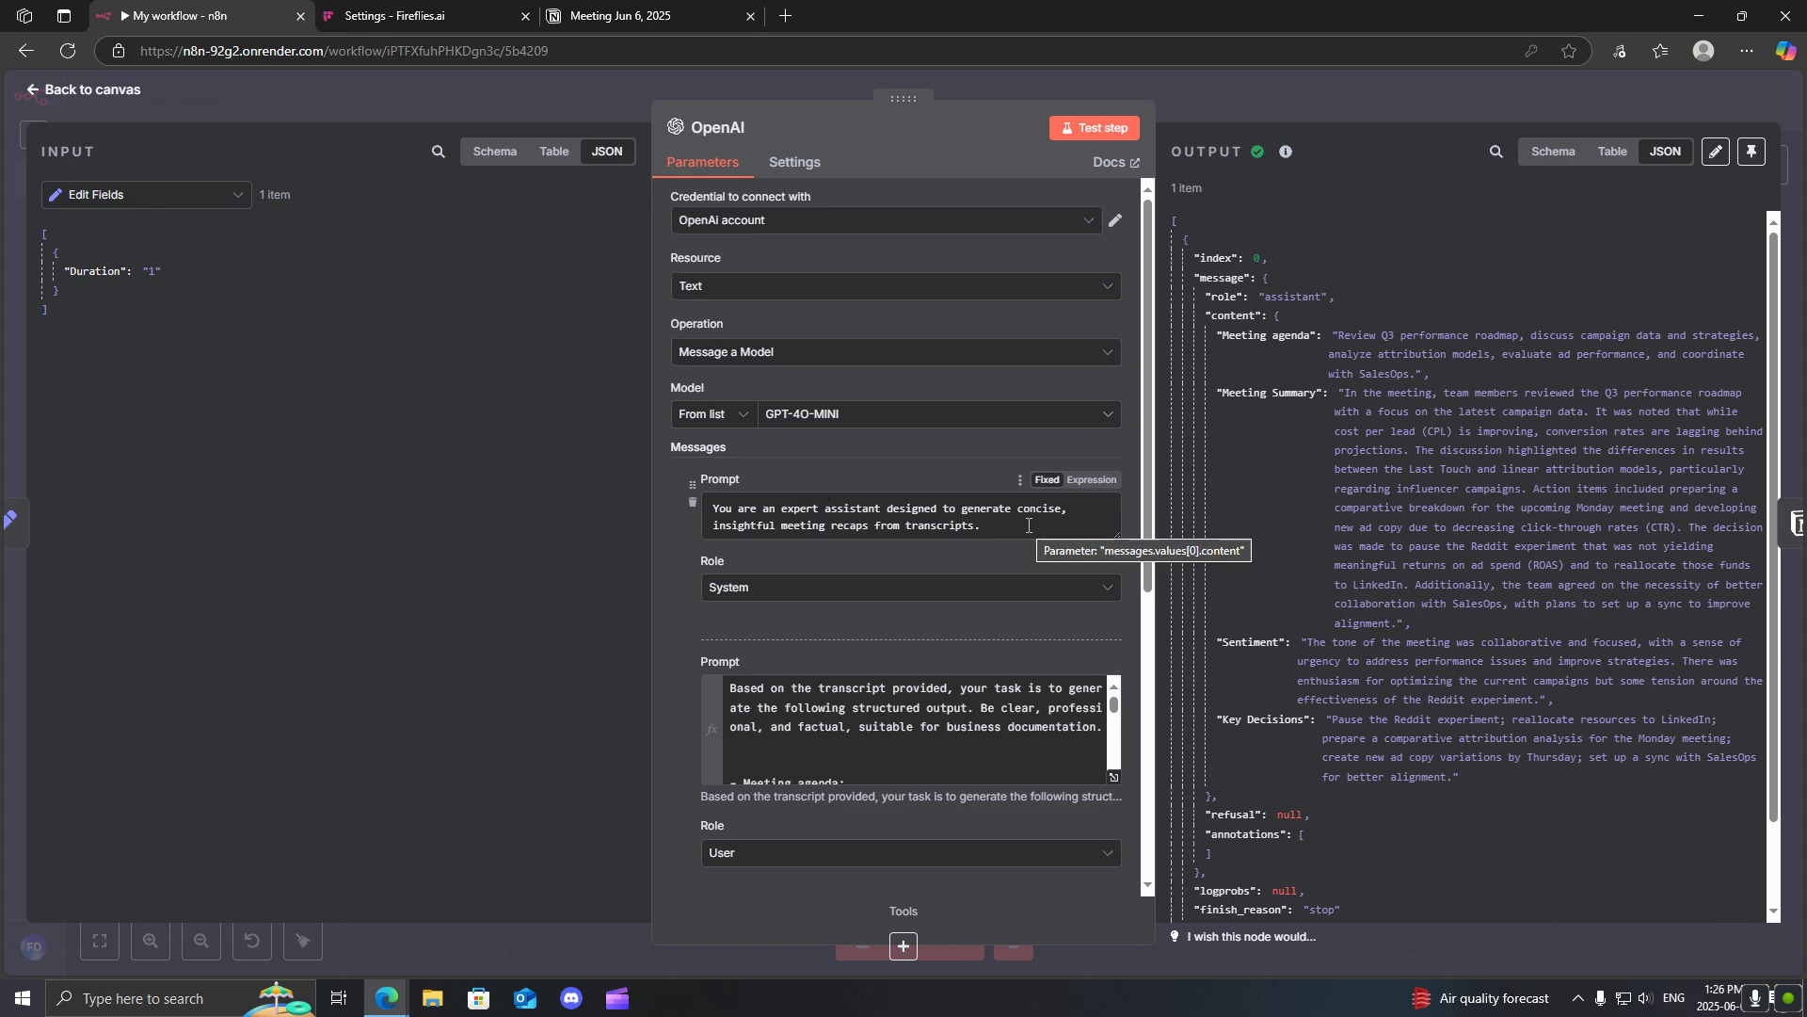
triple_click(998, 525)
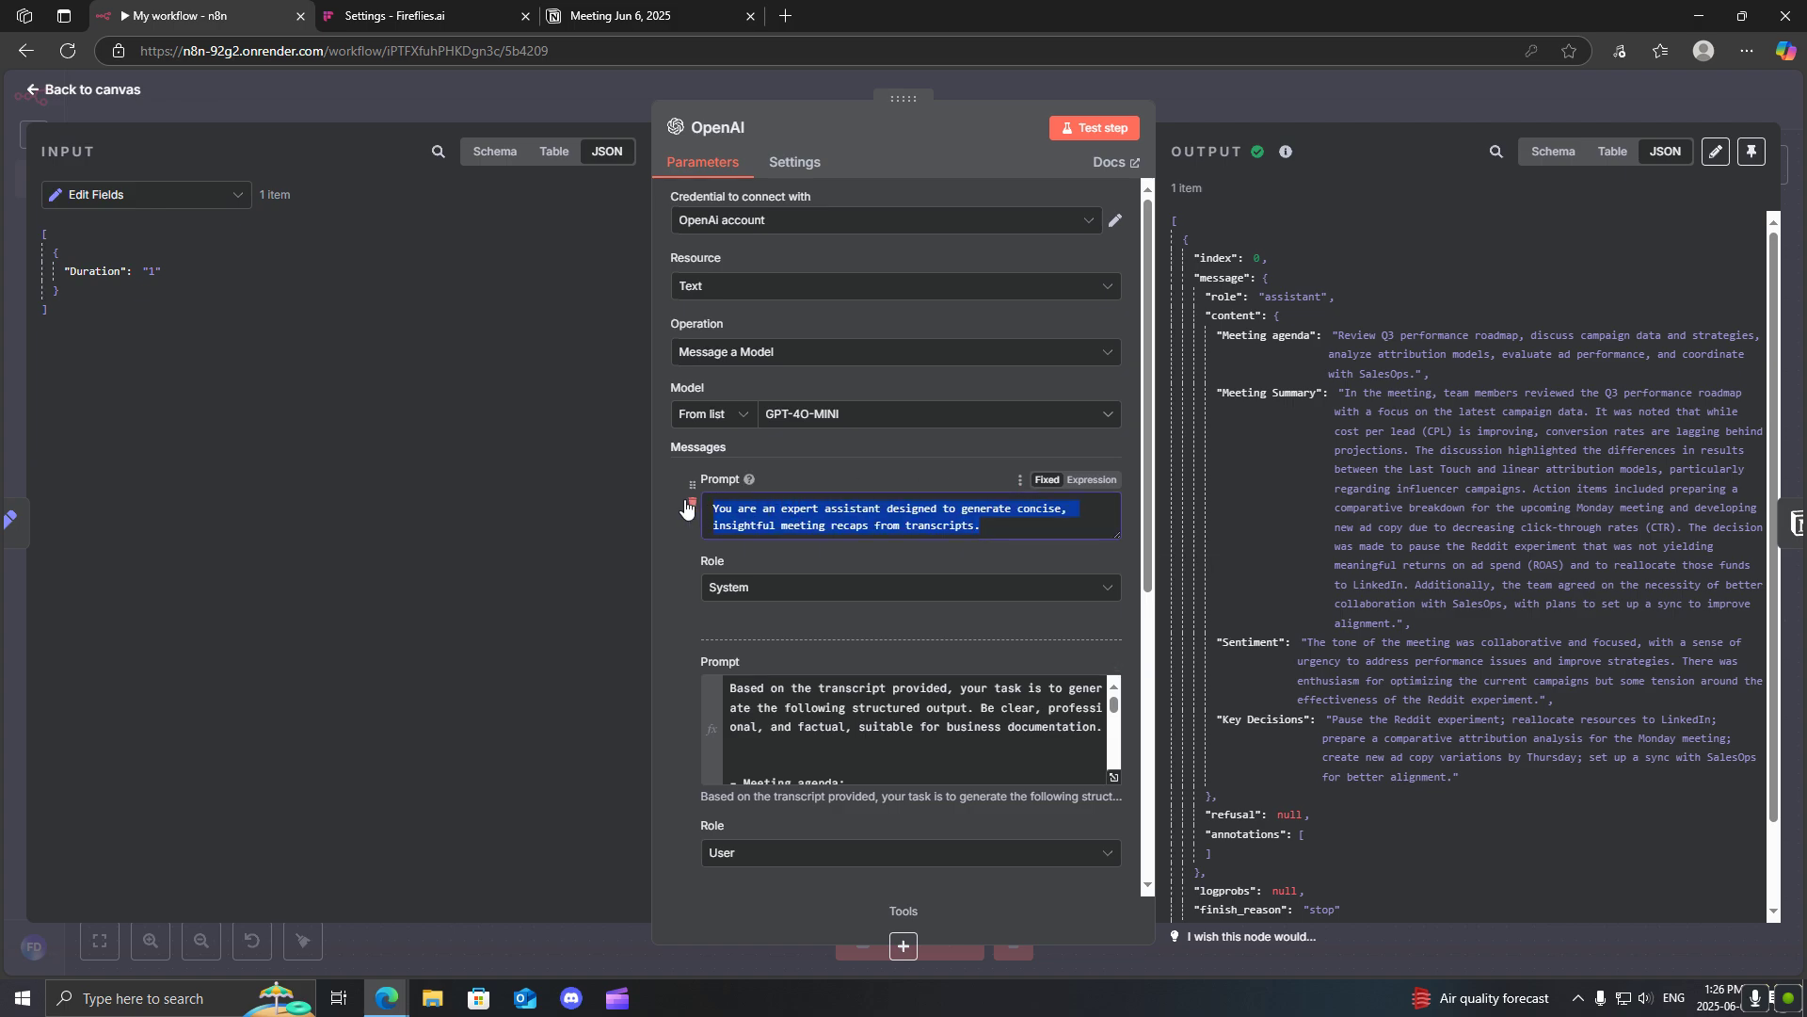
left_click(844, 608)
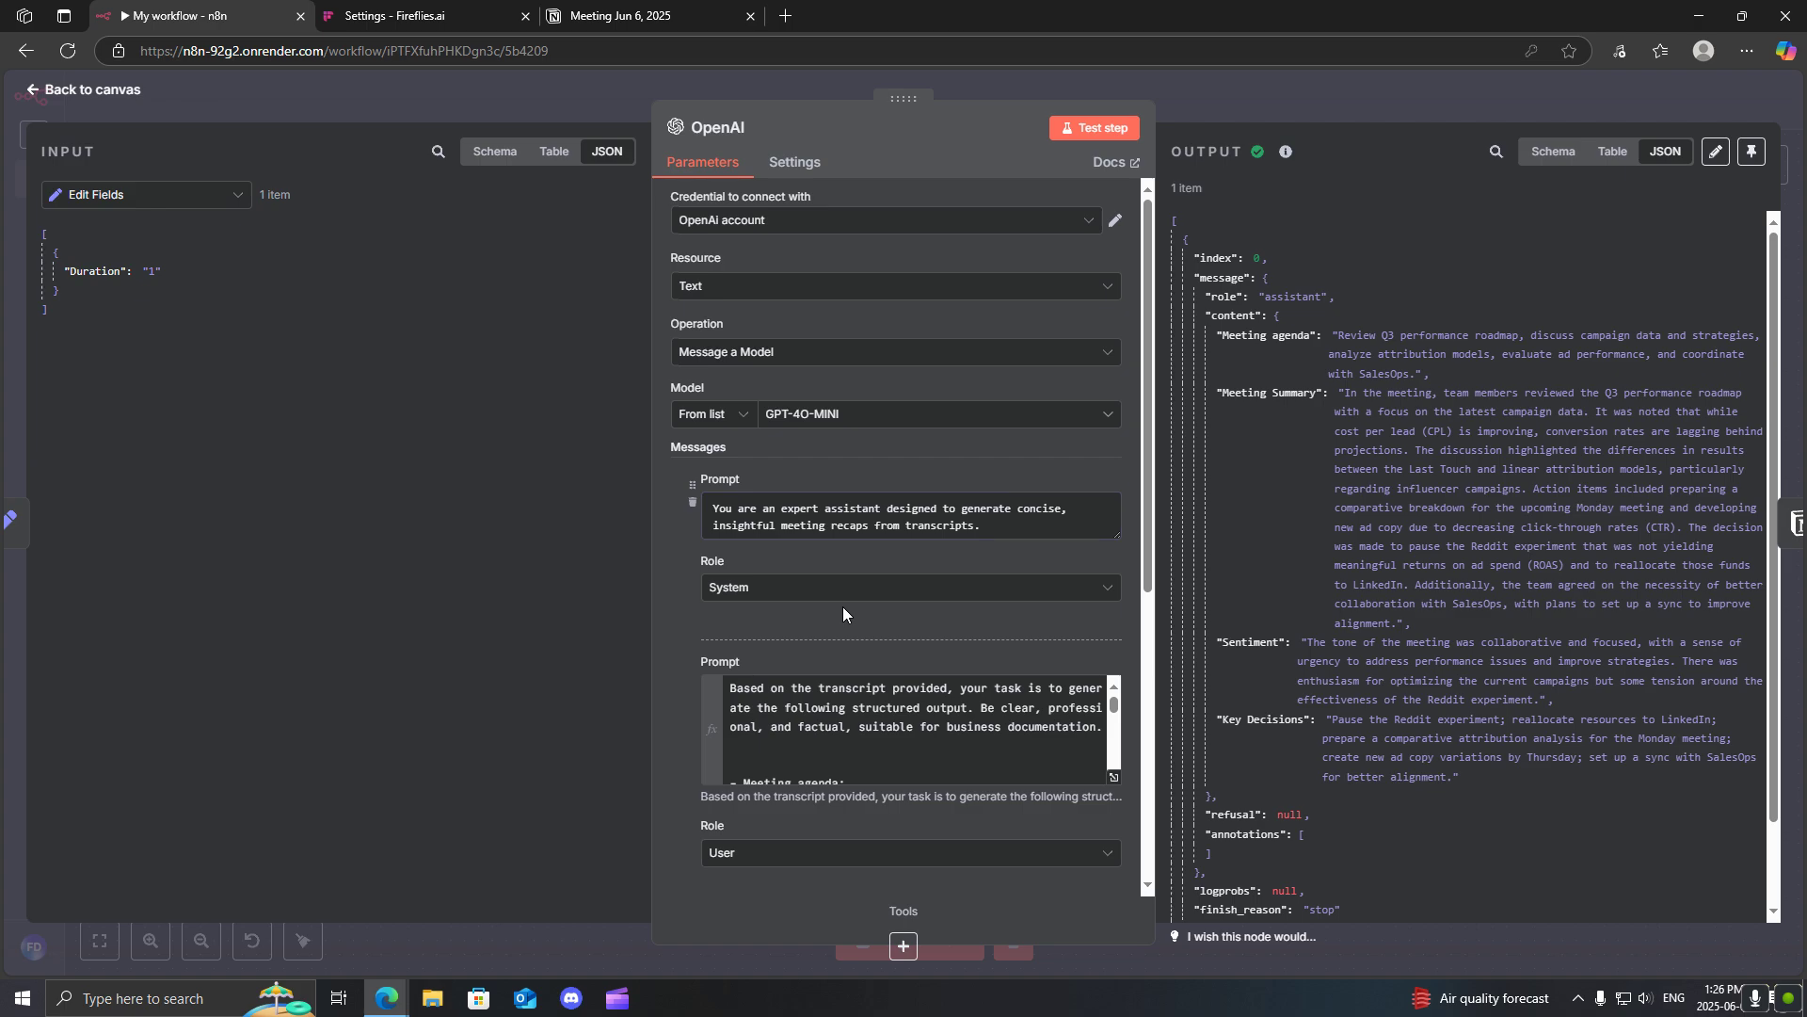
Step: Examine the first User prompt in the expanded editor, highlighting its Meeting agenda section, JSON format and closing restrictions, and return to the canvas
left_click(1114, 776)
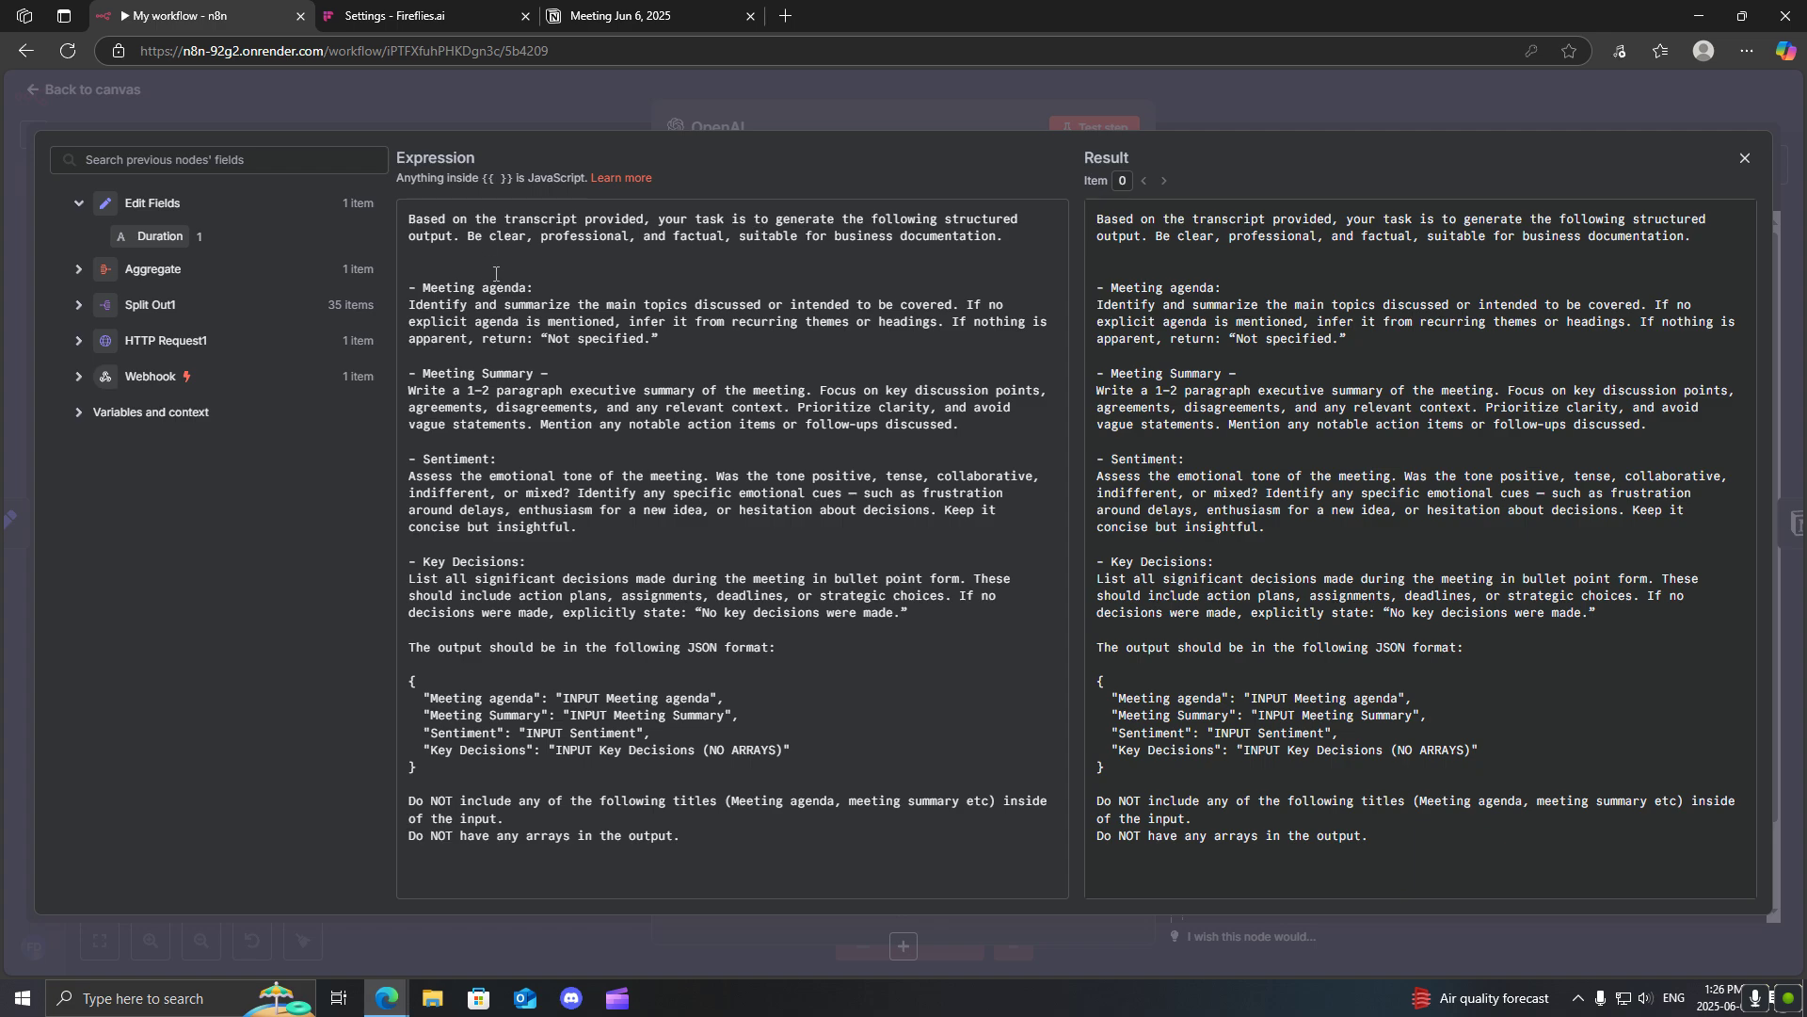
left_click_drag(422, 288, 527, 290)
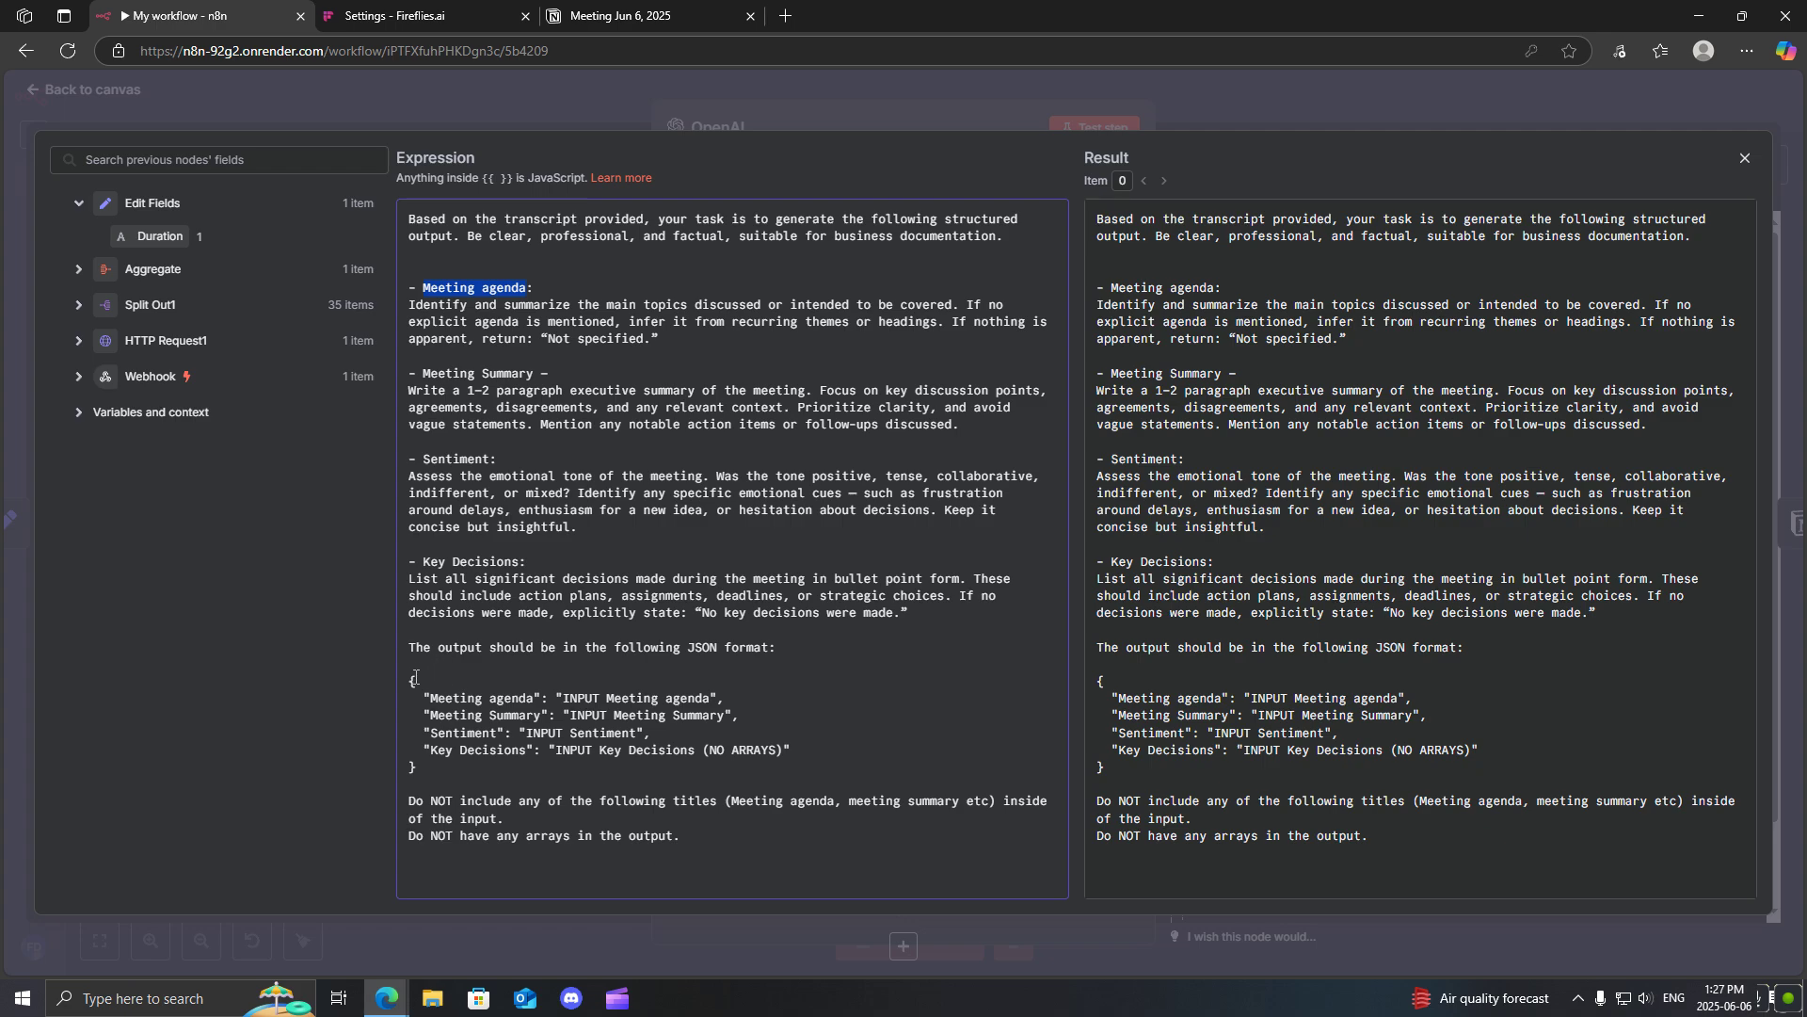
left_click_drag(411, 681, 437, 778)
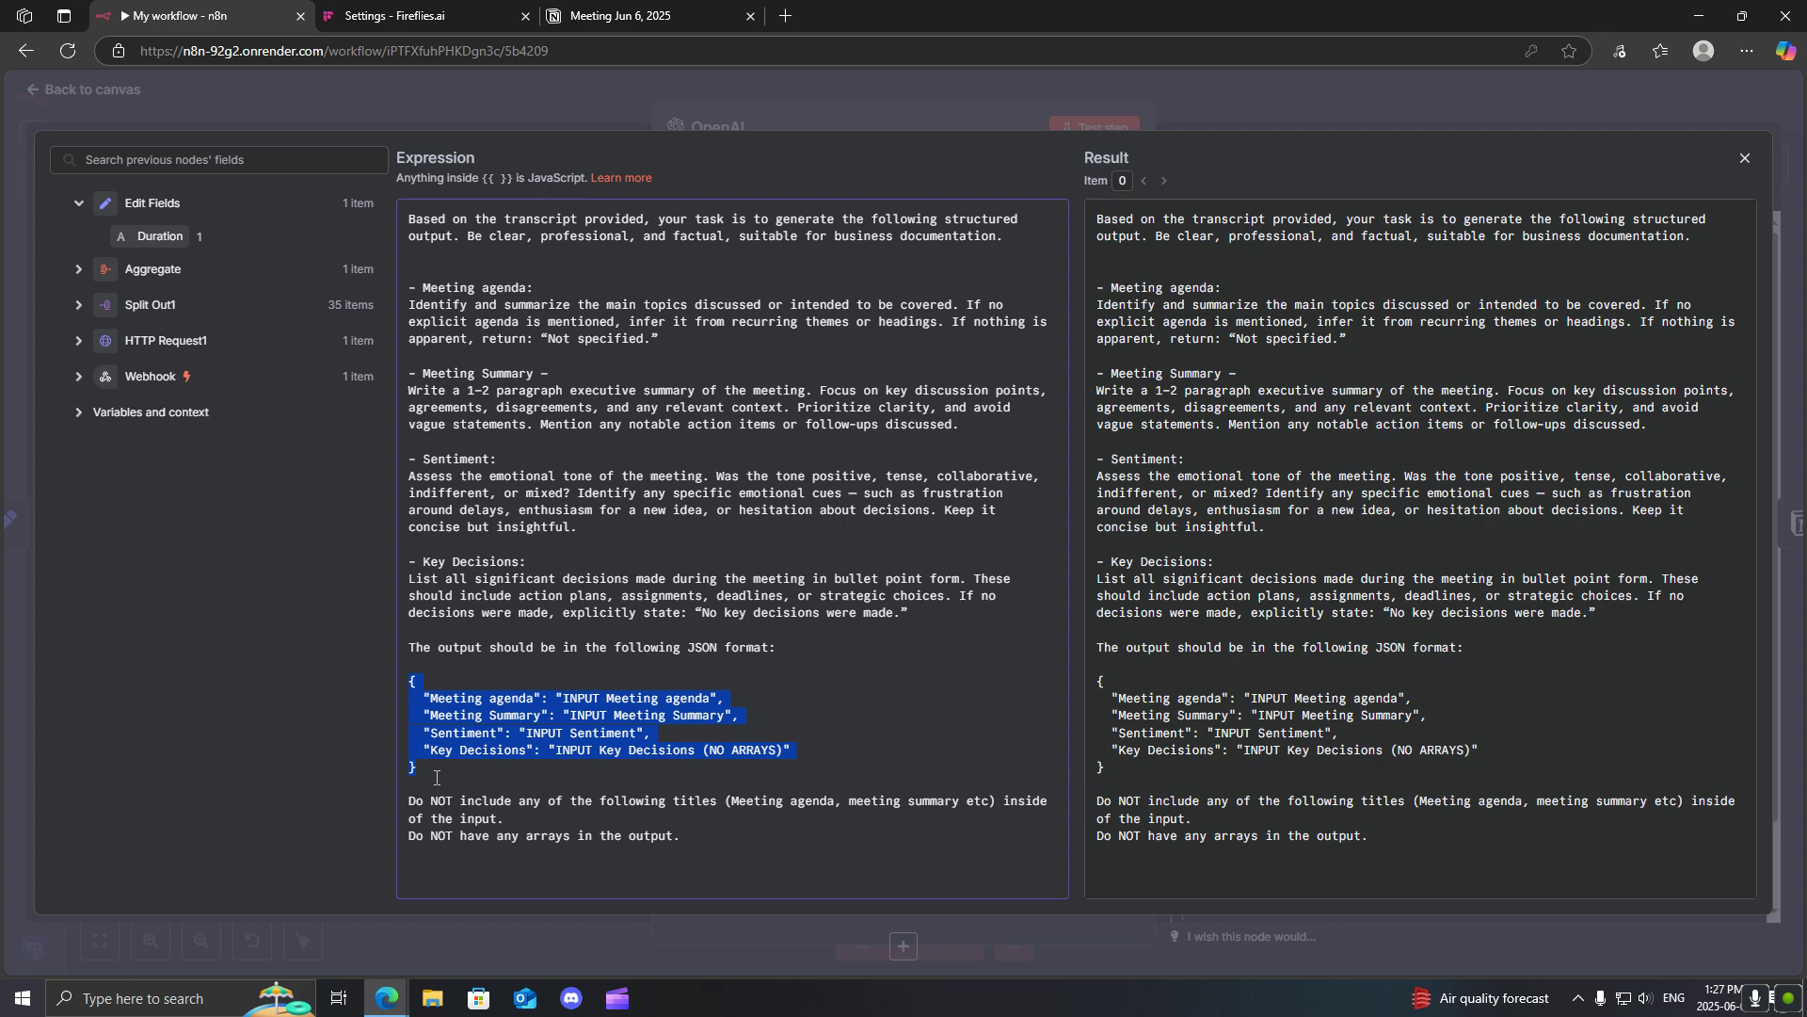
left_click(436, 777)
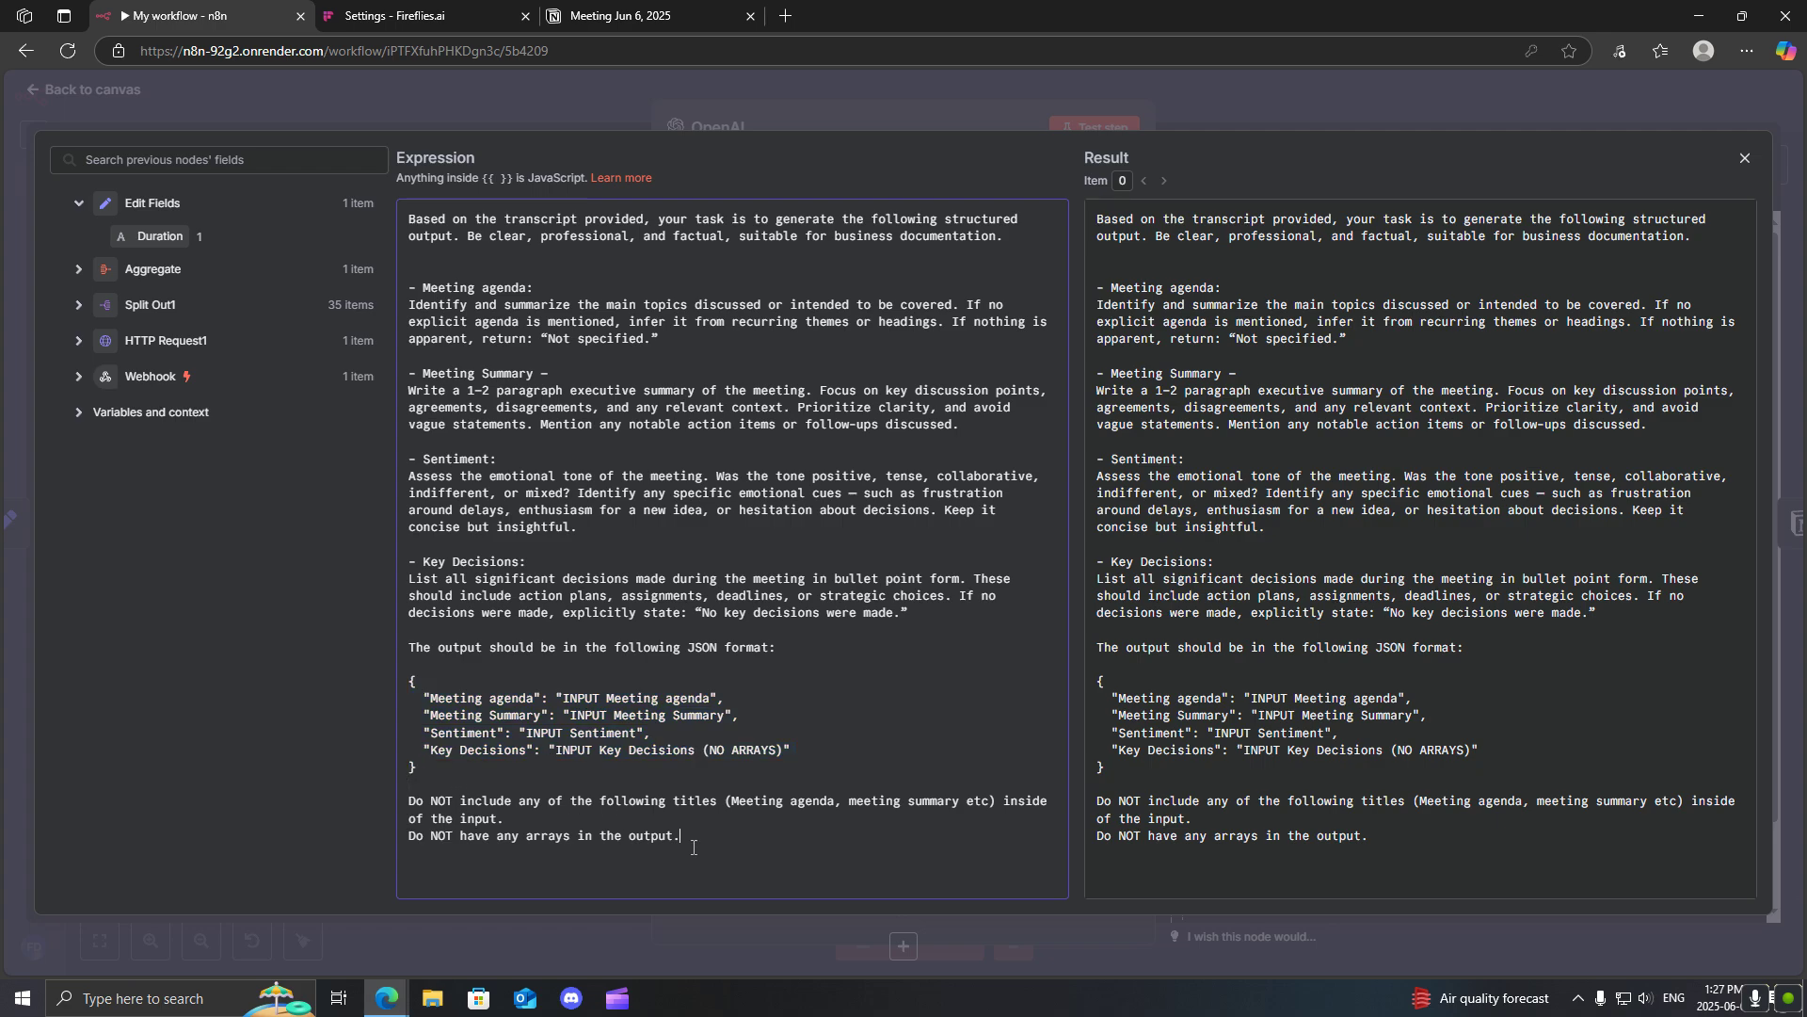
left_click_drag(693, 847, 398, 815)
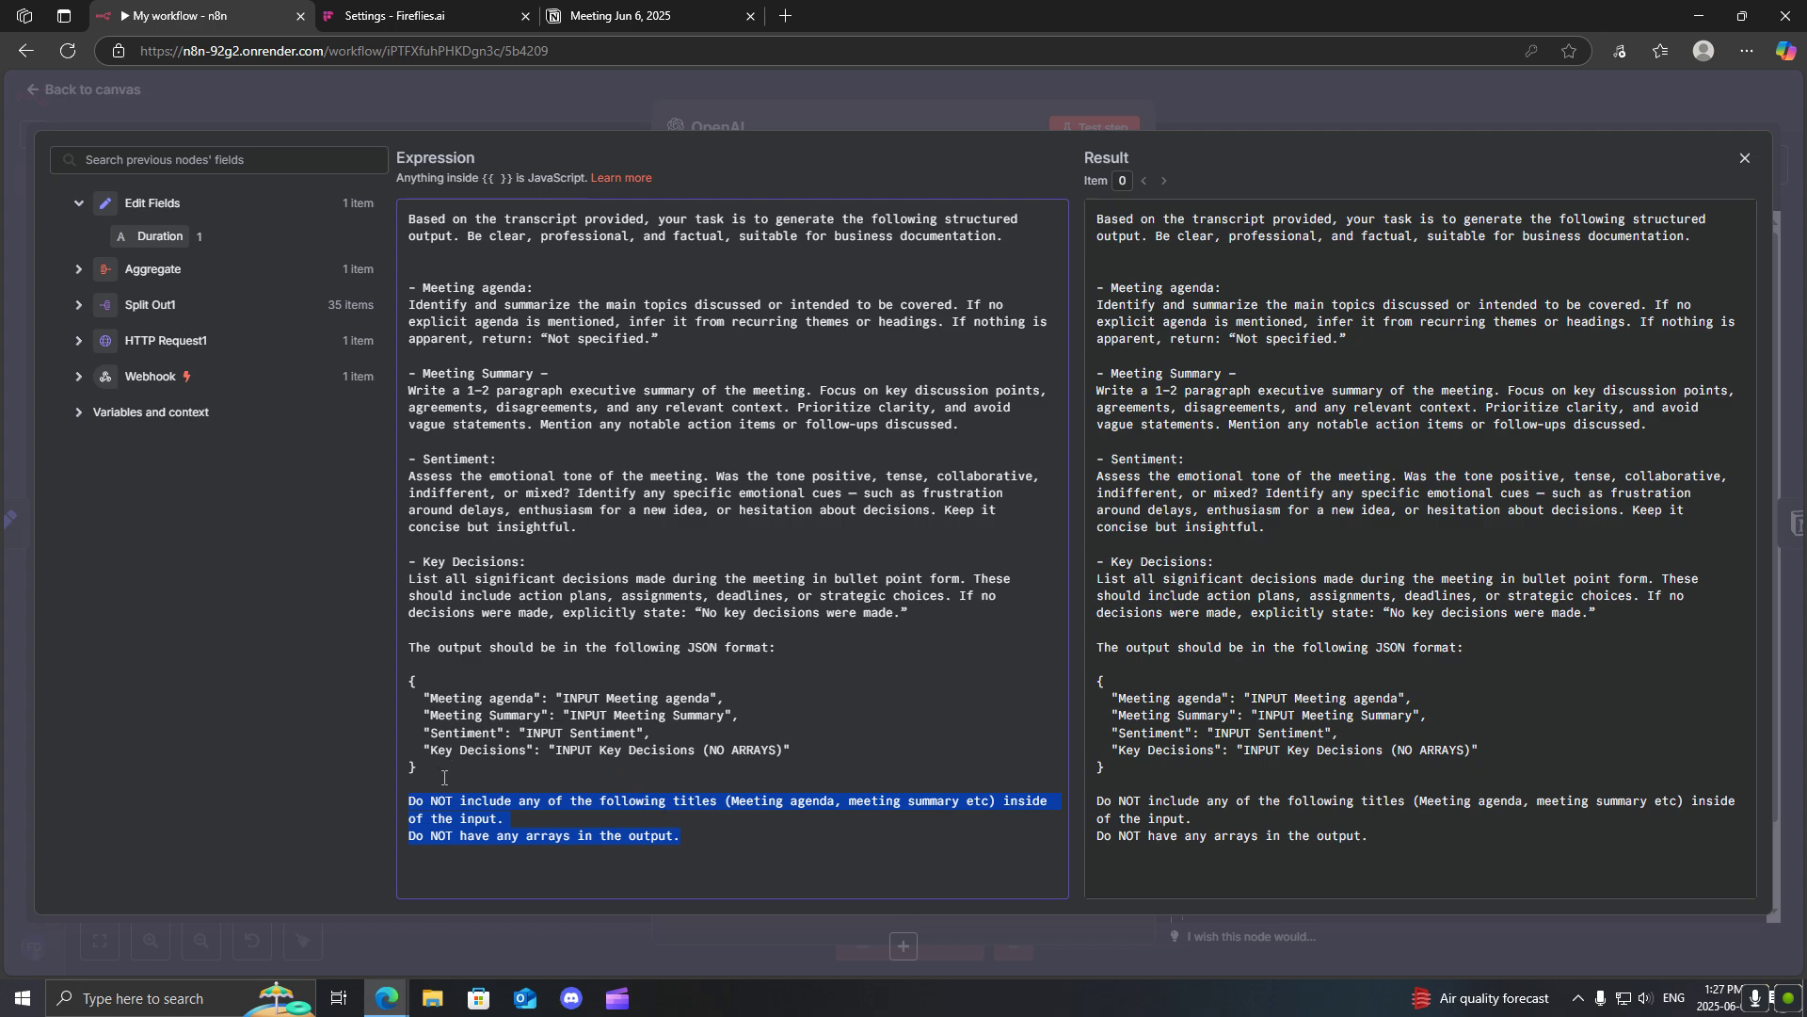
left_click(605, 787)
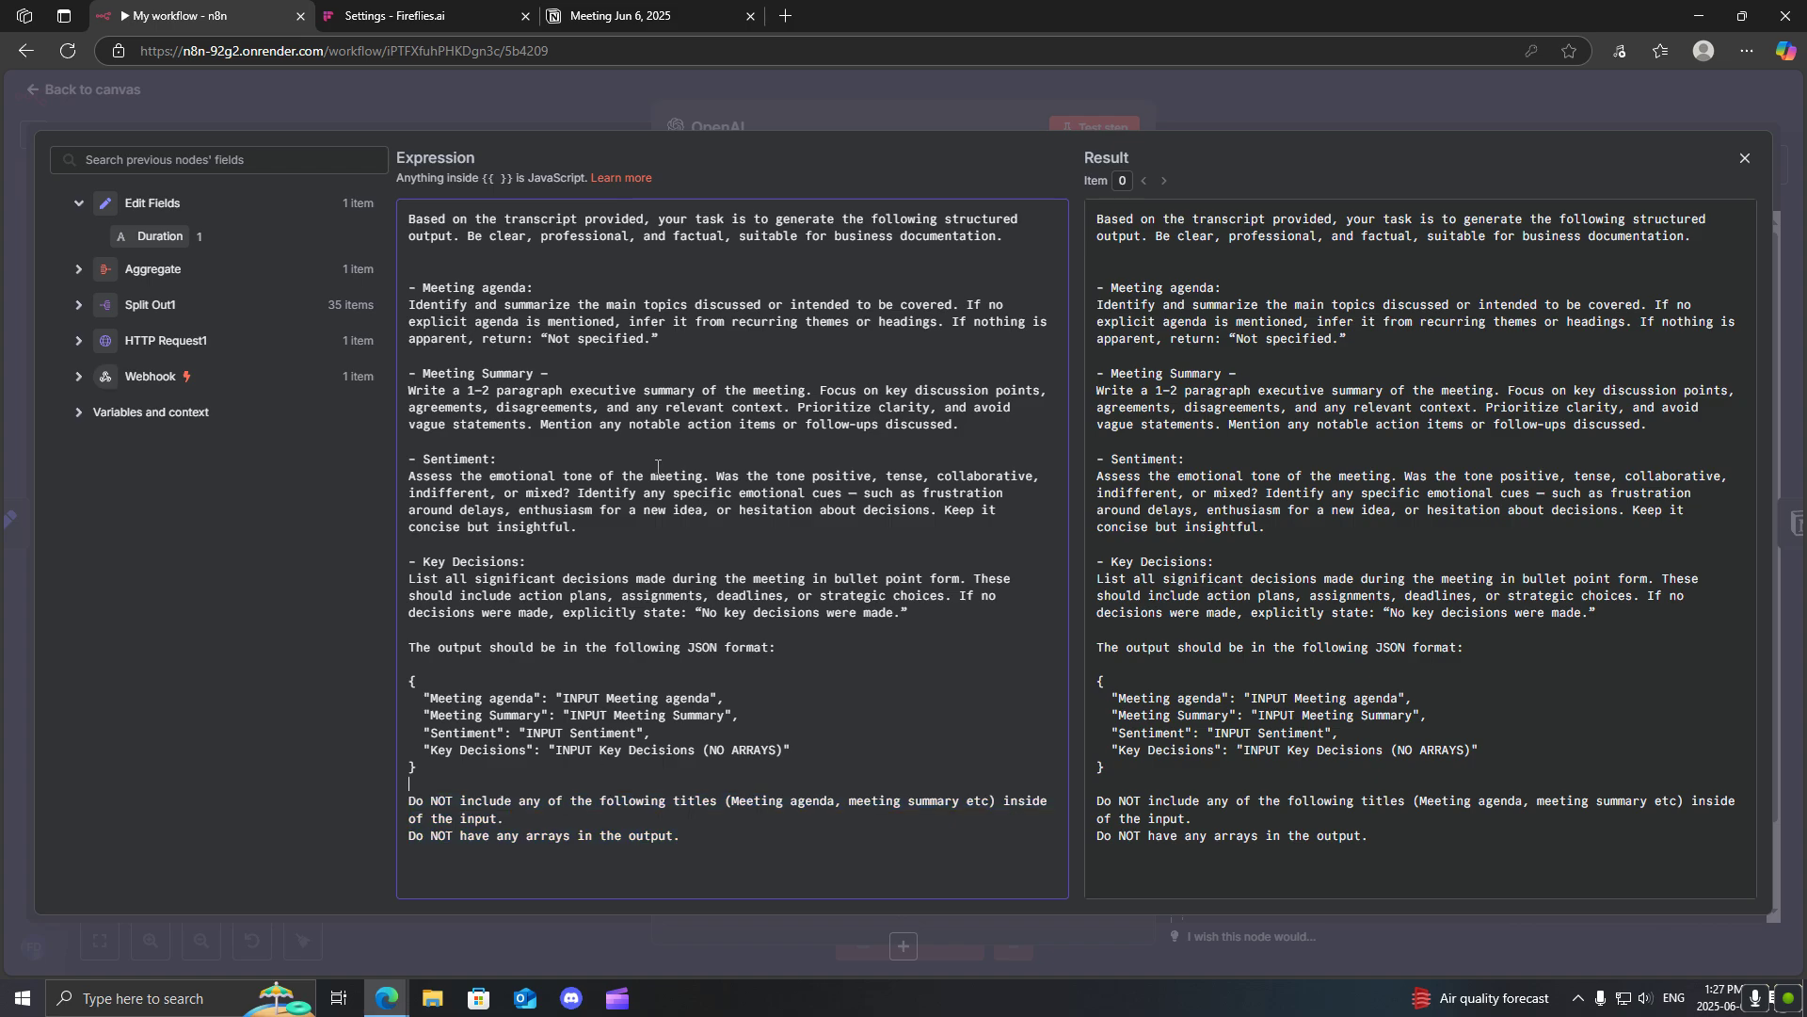
left_click(765, 117)
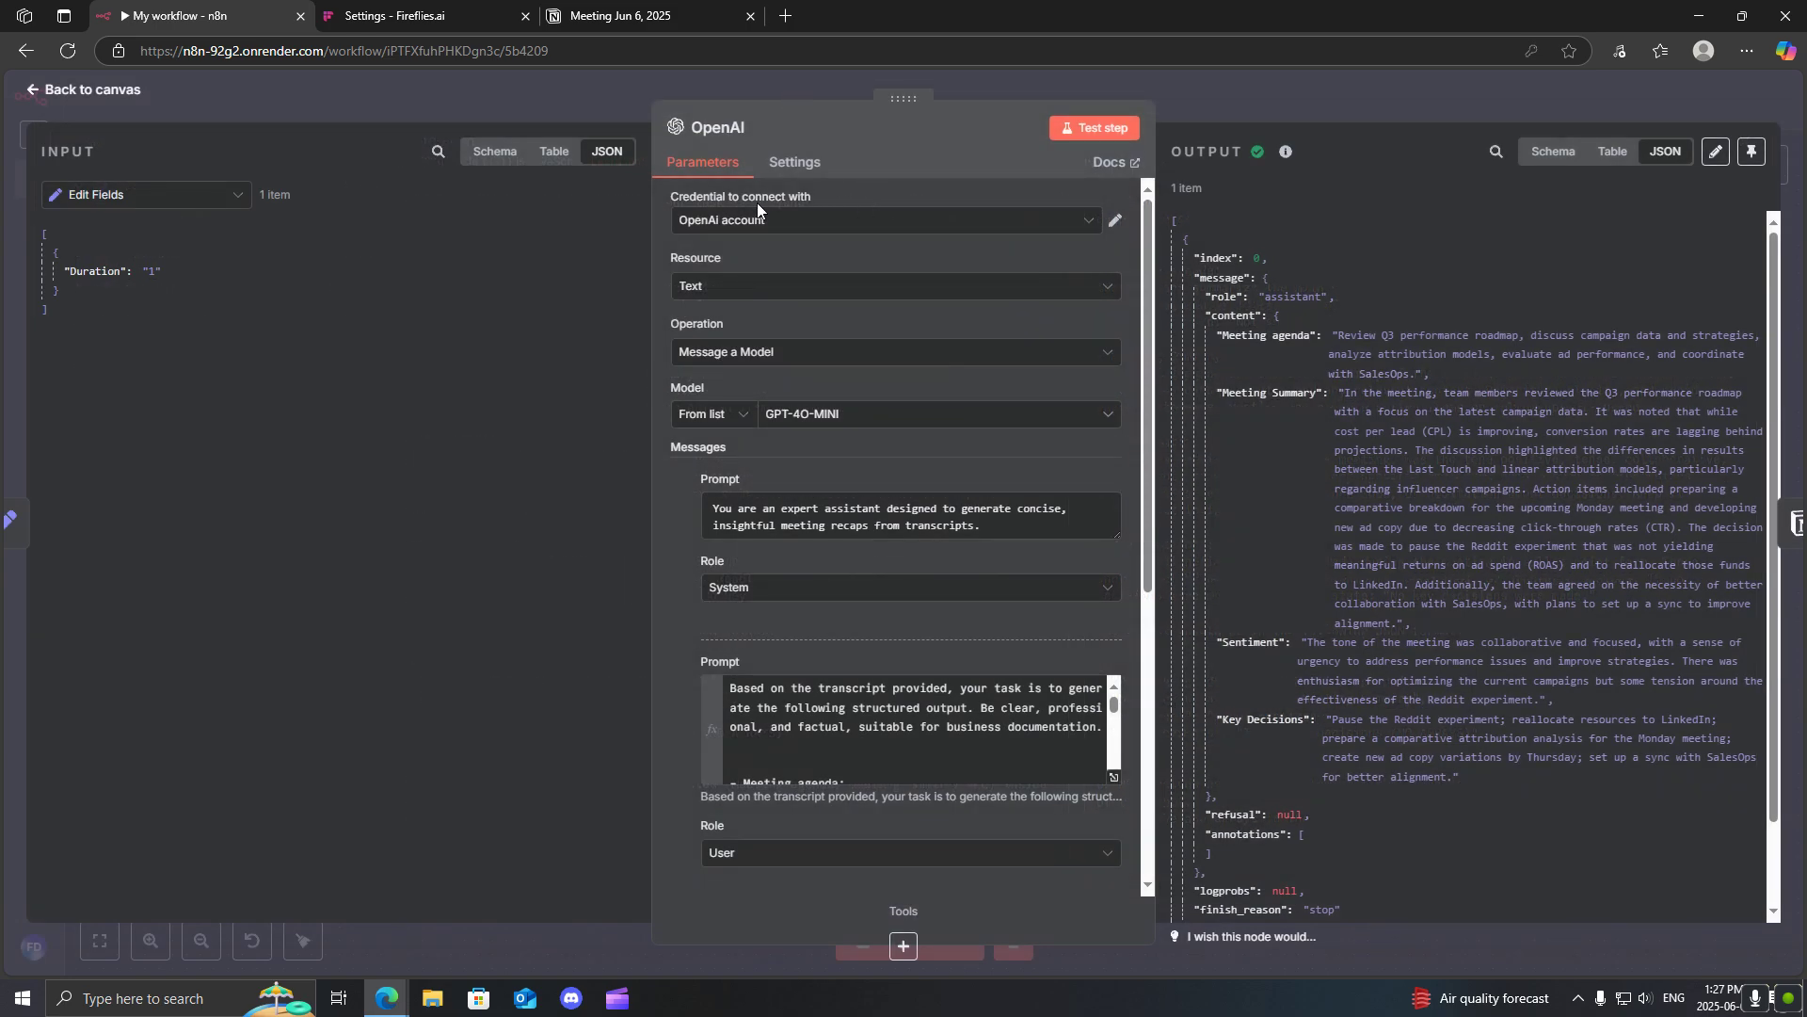
left_click(731, 84)
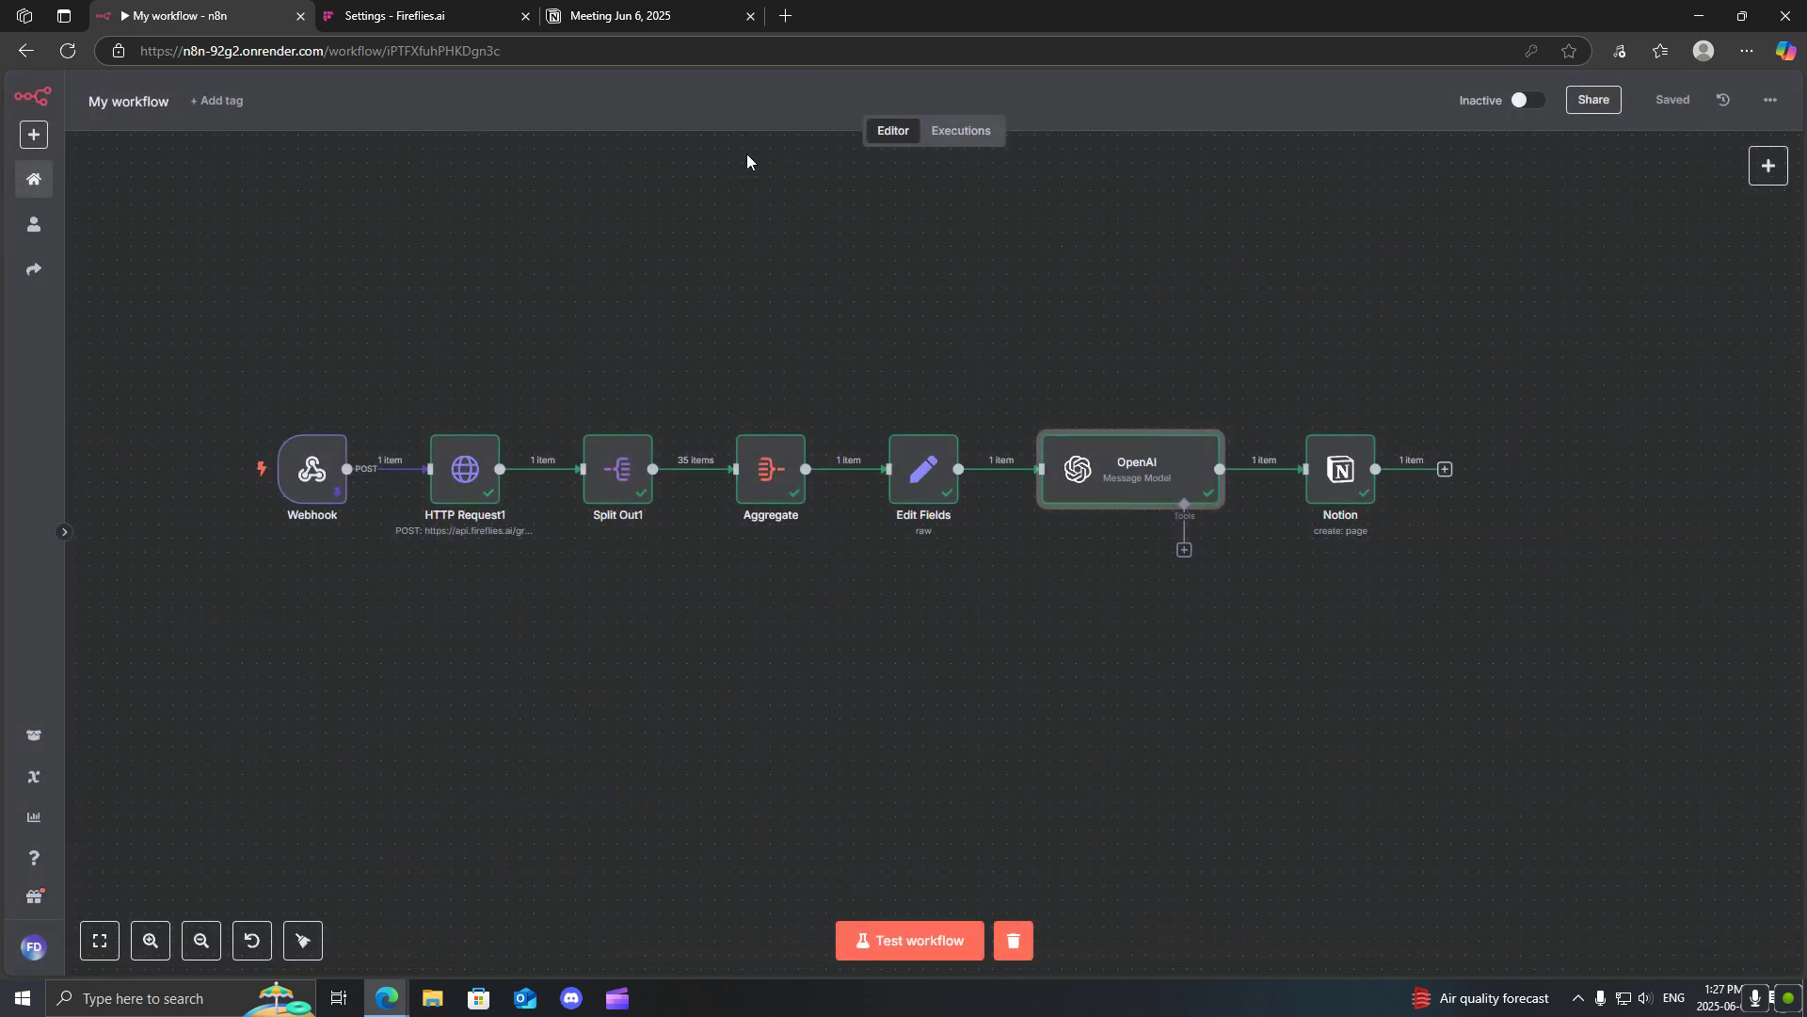
Step: Switch to Notion, open the To-Do List parent page to view its meeting pages, and return to the n8n workflow
left_click_drag(1106, 665, 781, 673)
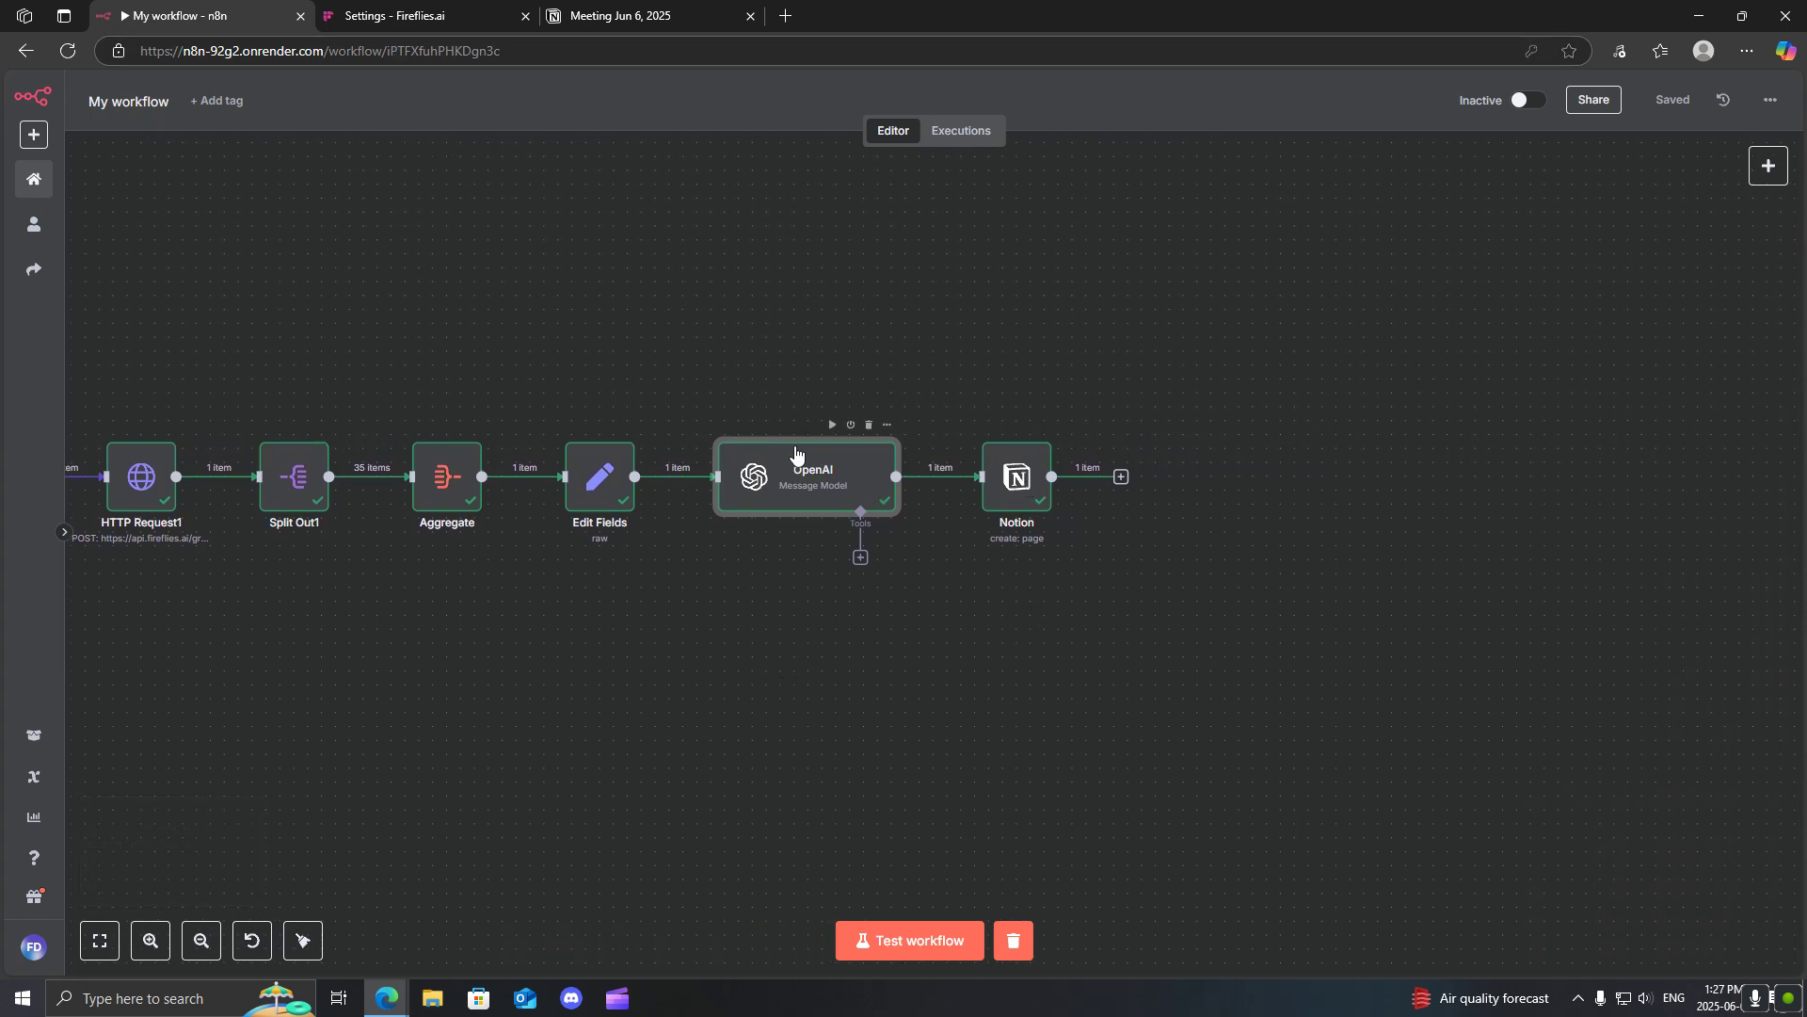
left_click(607, 11)
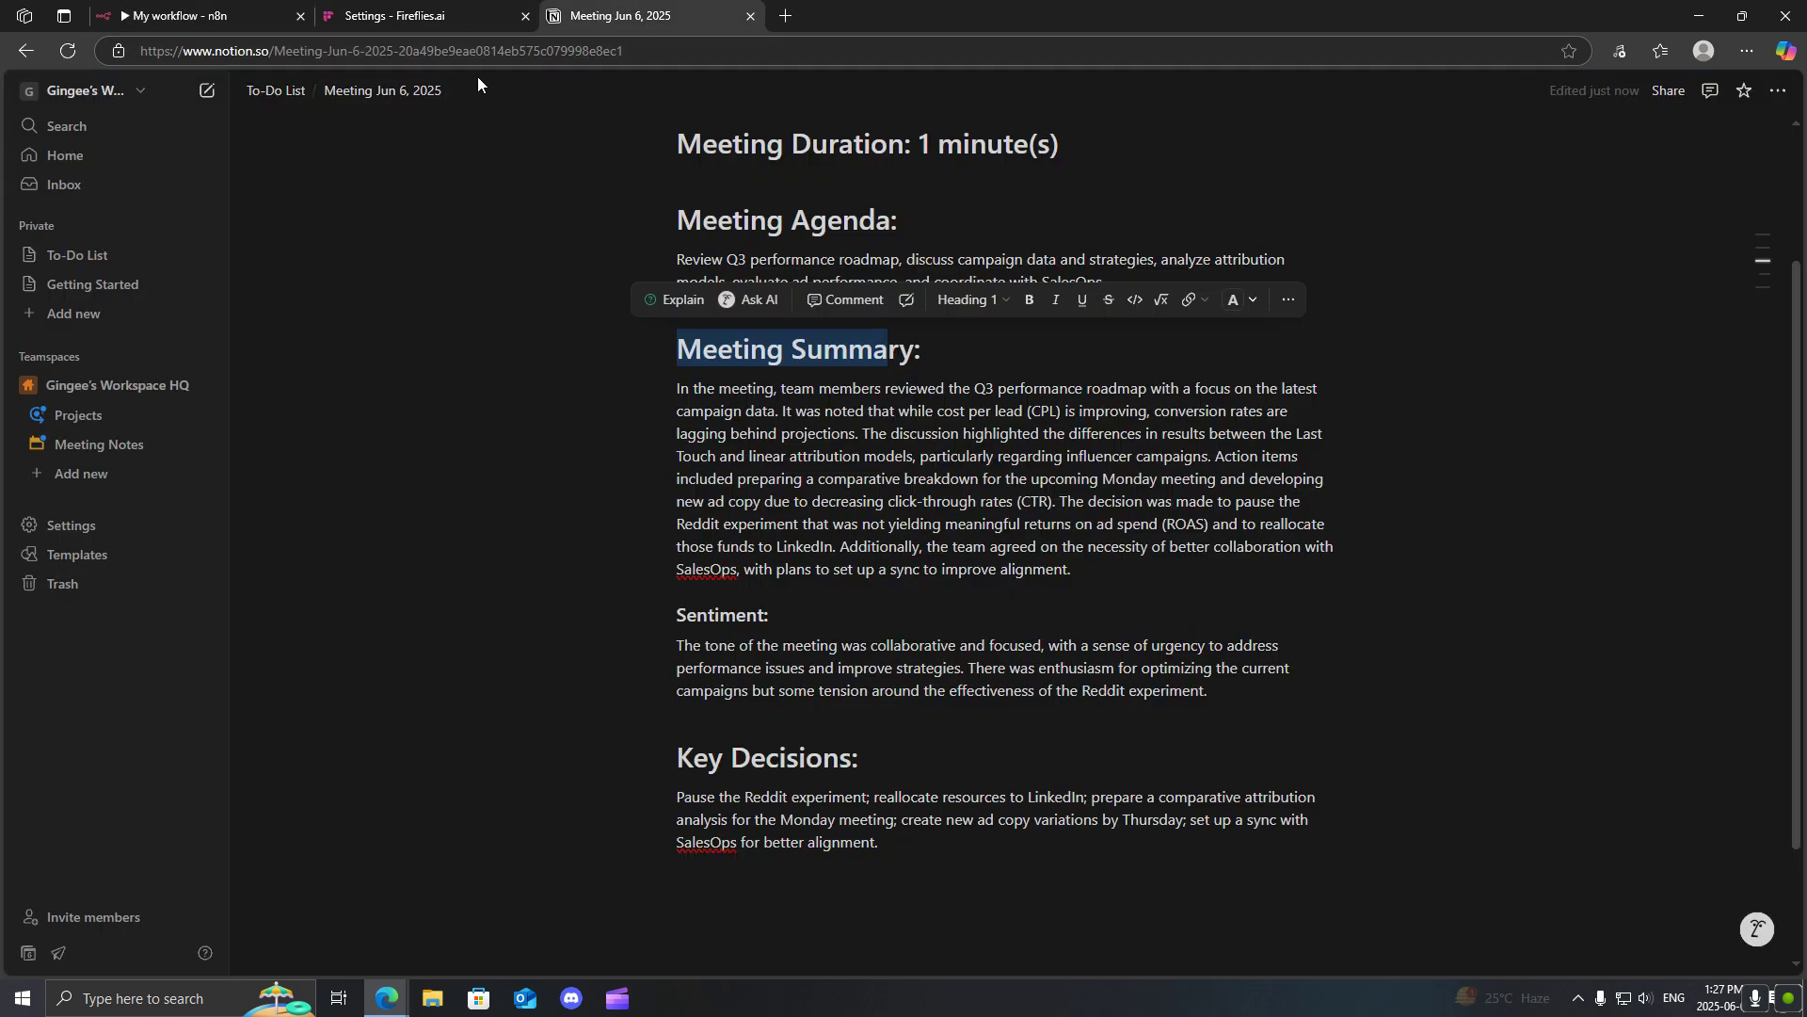
left_click(275, 94)
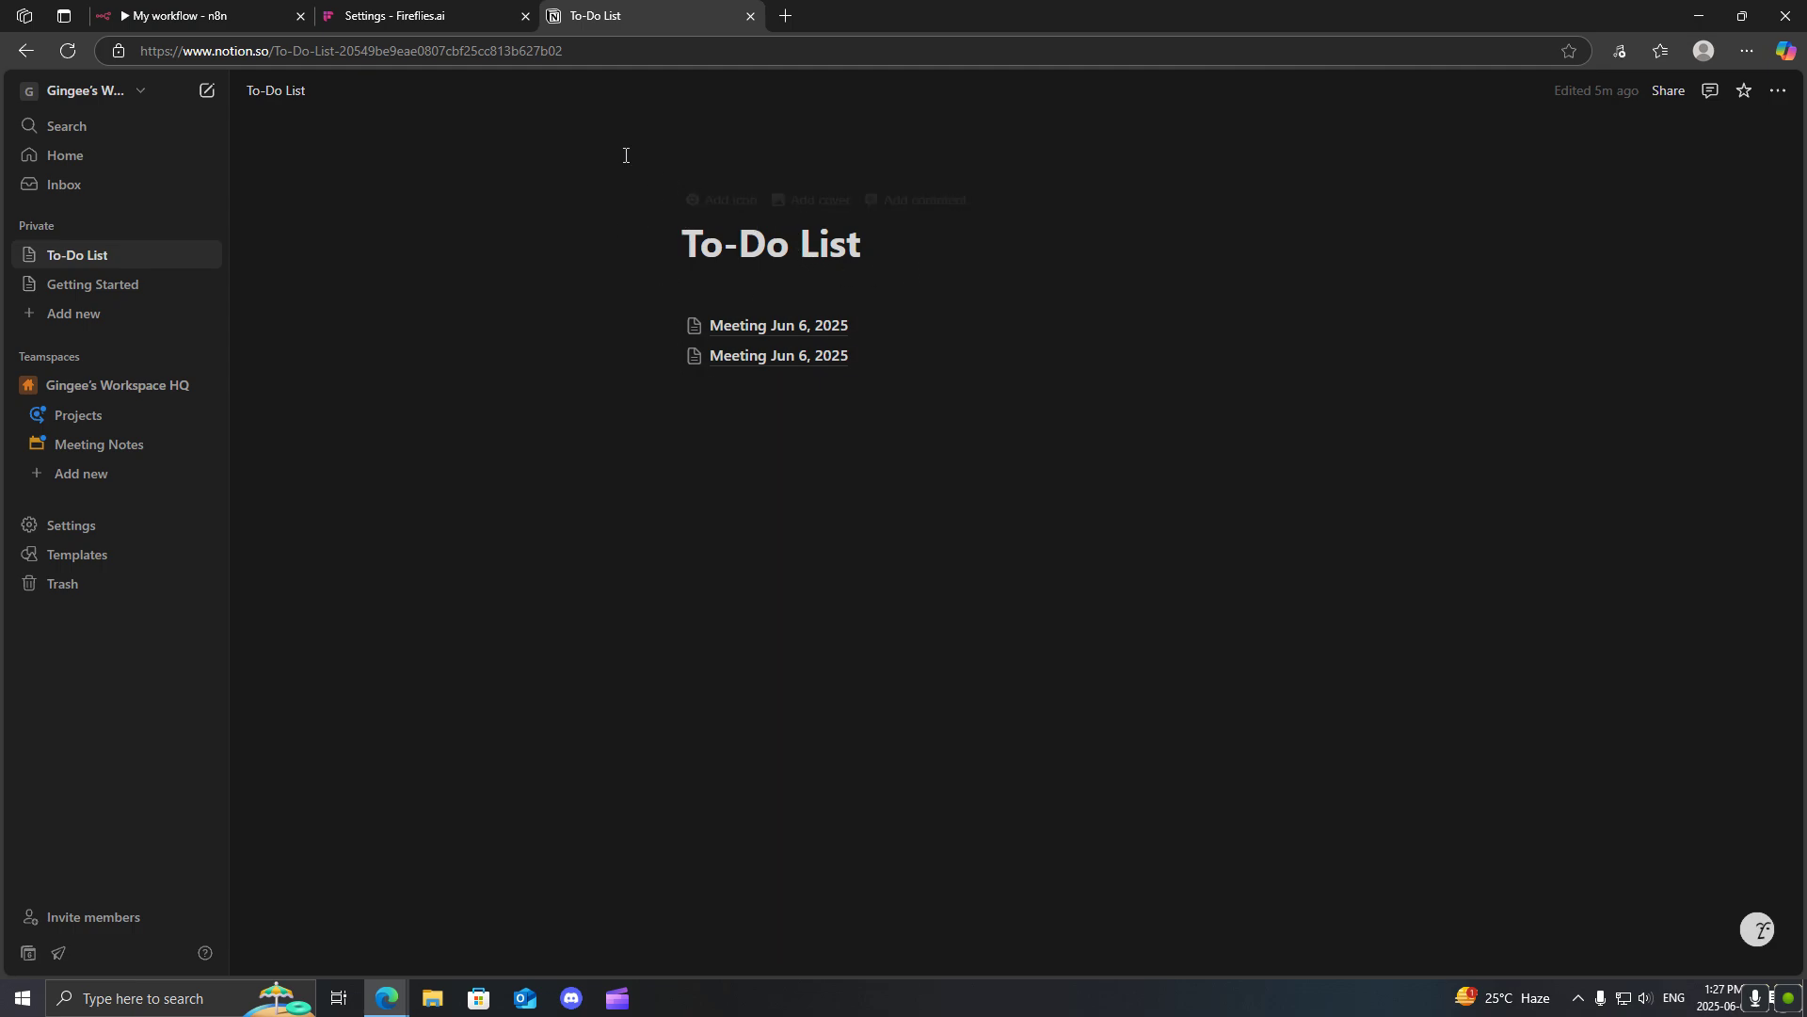
left_click(182, 13)
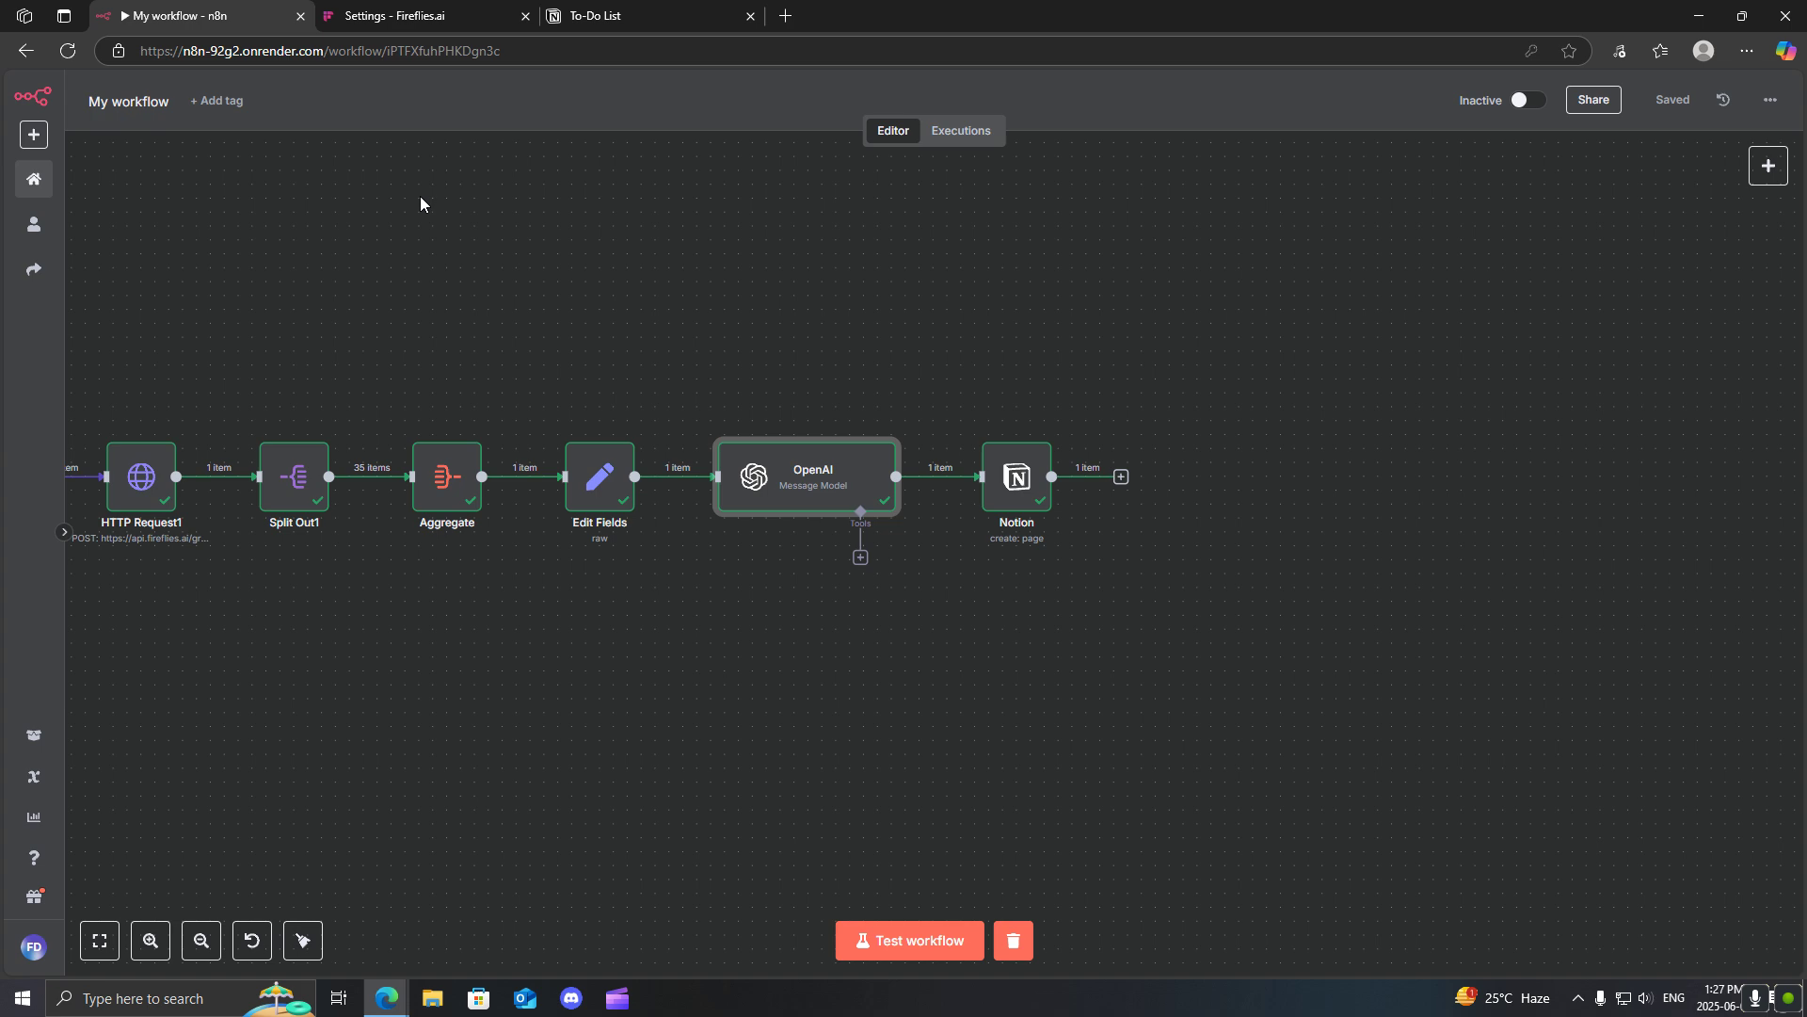
Step: Open the Notion node and view the available Resource options, keeping Page selected
double_click(1021, 471)
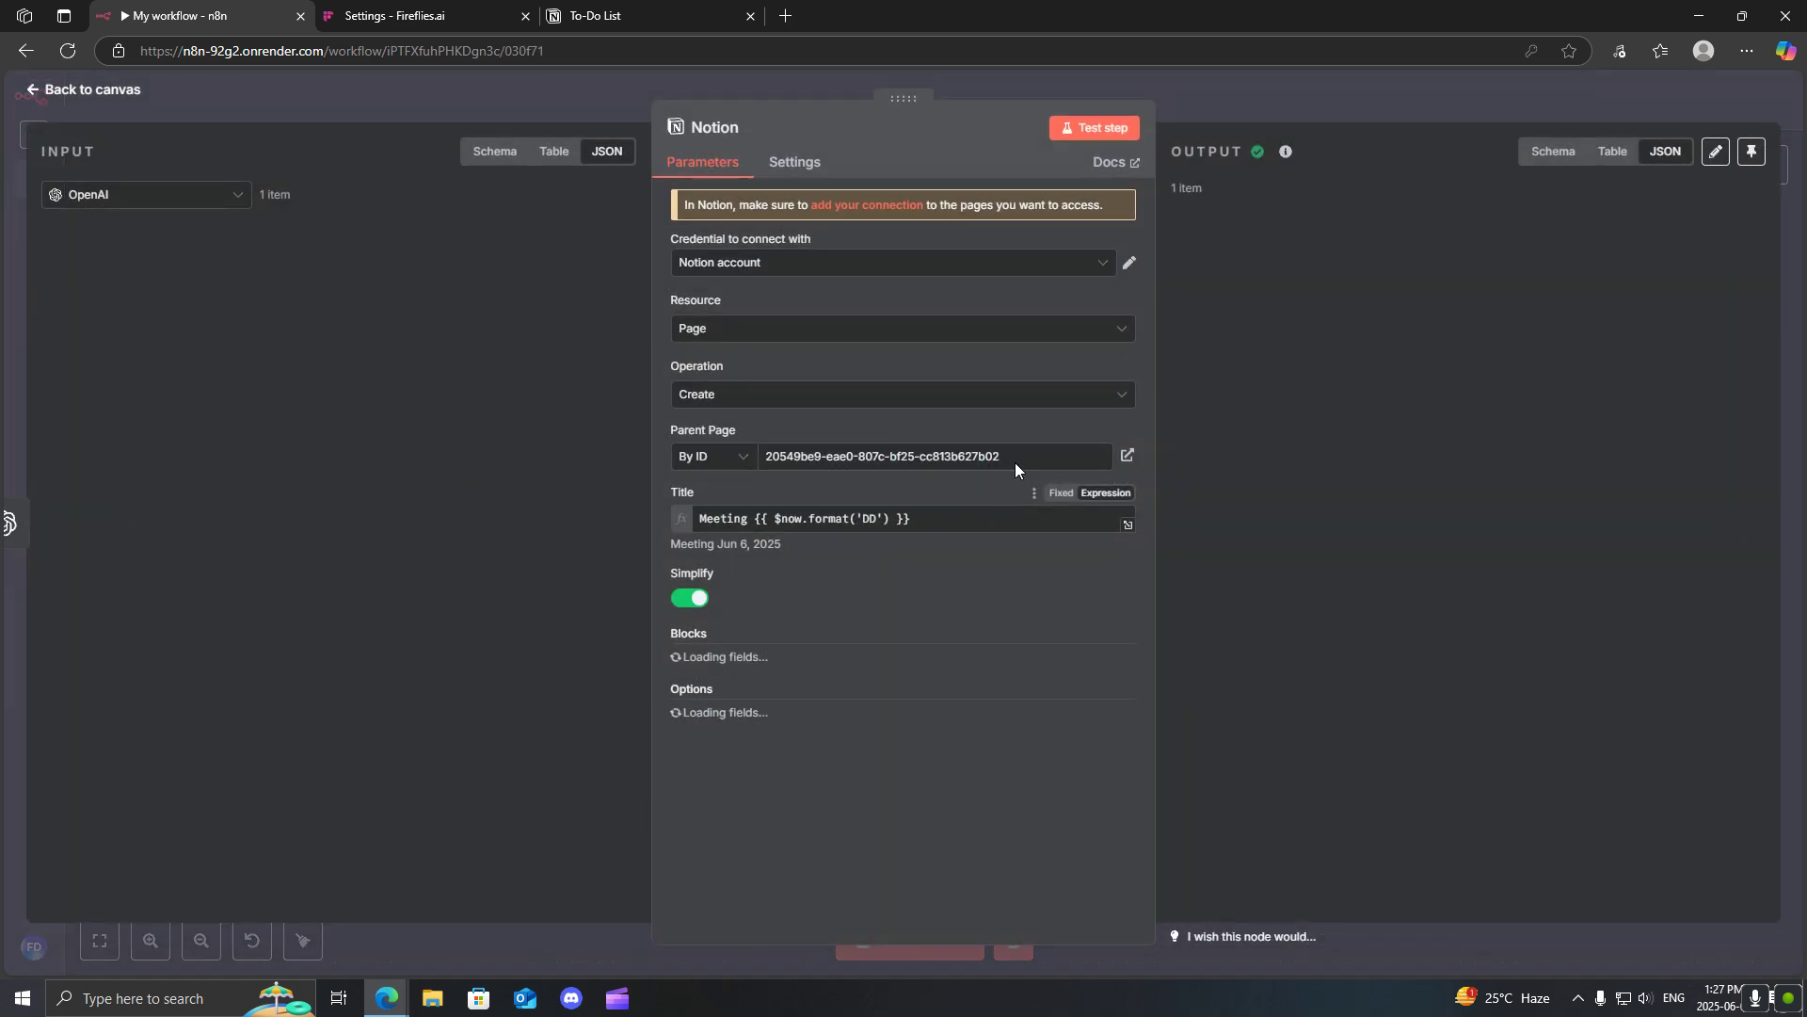
left_click(742, 330)
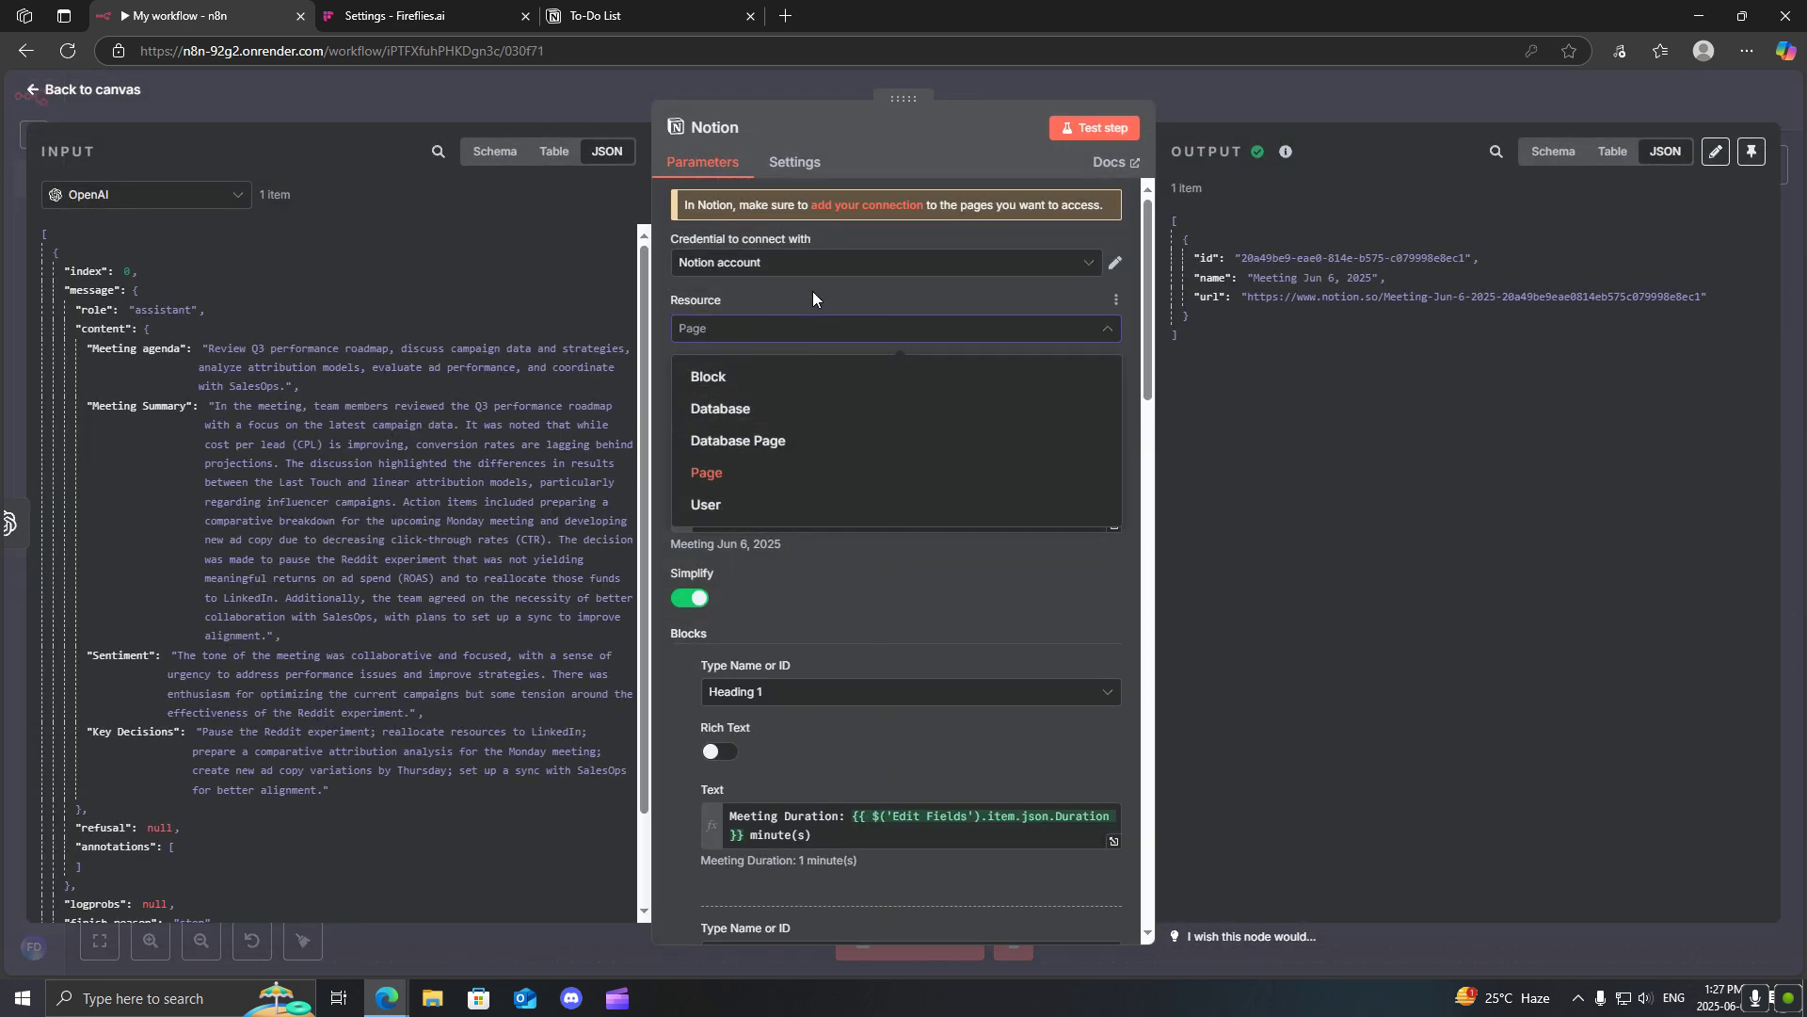
left_click(1444, 400)
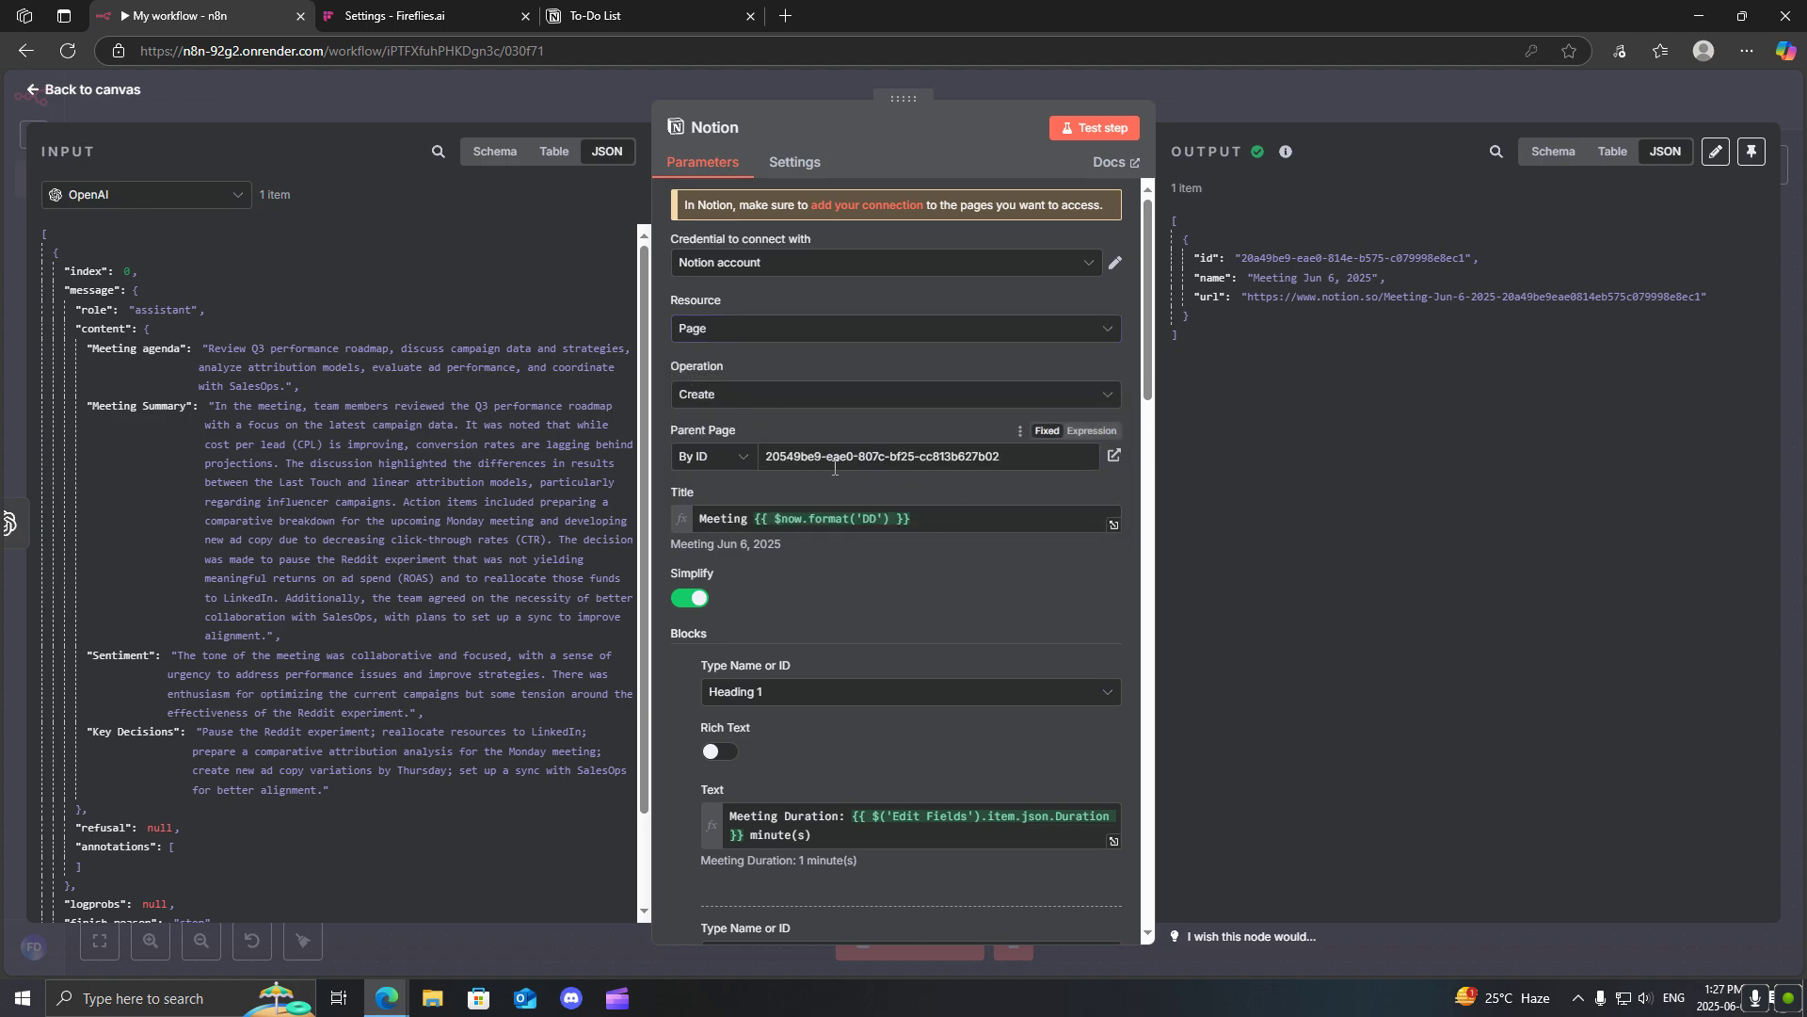
Step: Examine the Notion node's parent page, title and content blocks from Meeting Duration through Sentiment, highlighting the "Meeting Agenda:" heading text
scroll(819, 442, "down", 1)
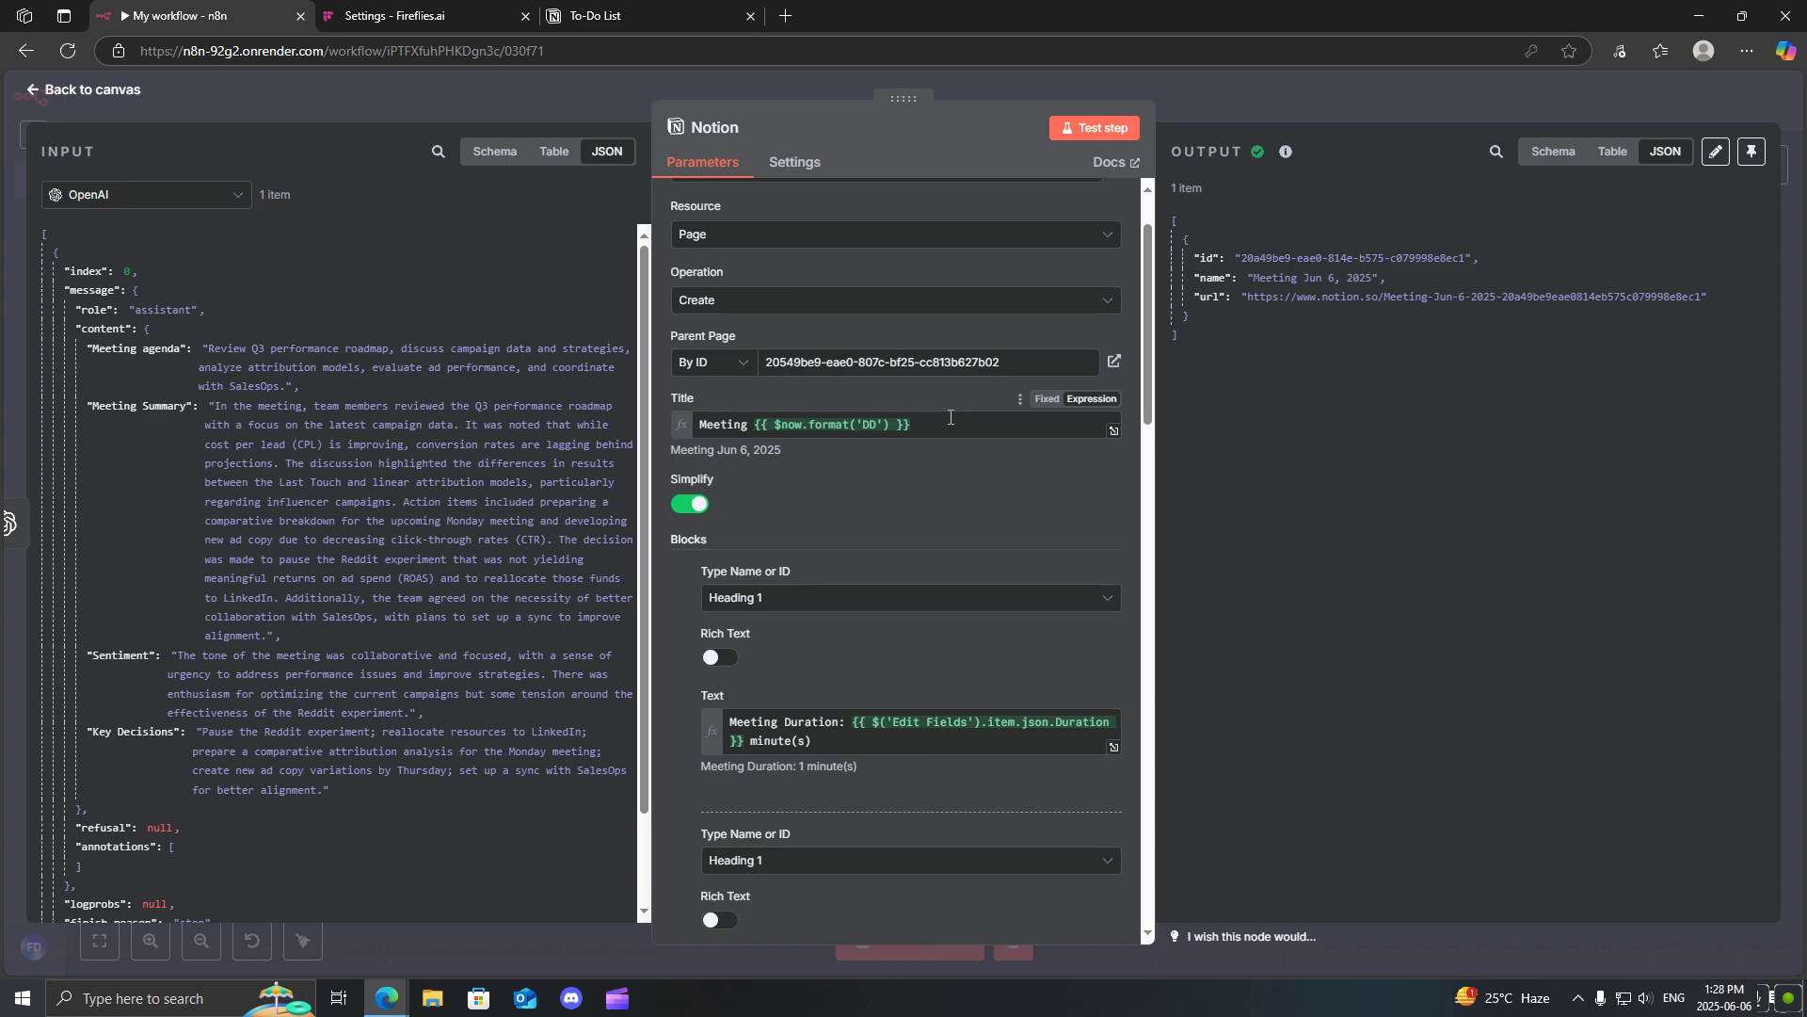
scroll(821, 437, "down", 2)
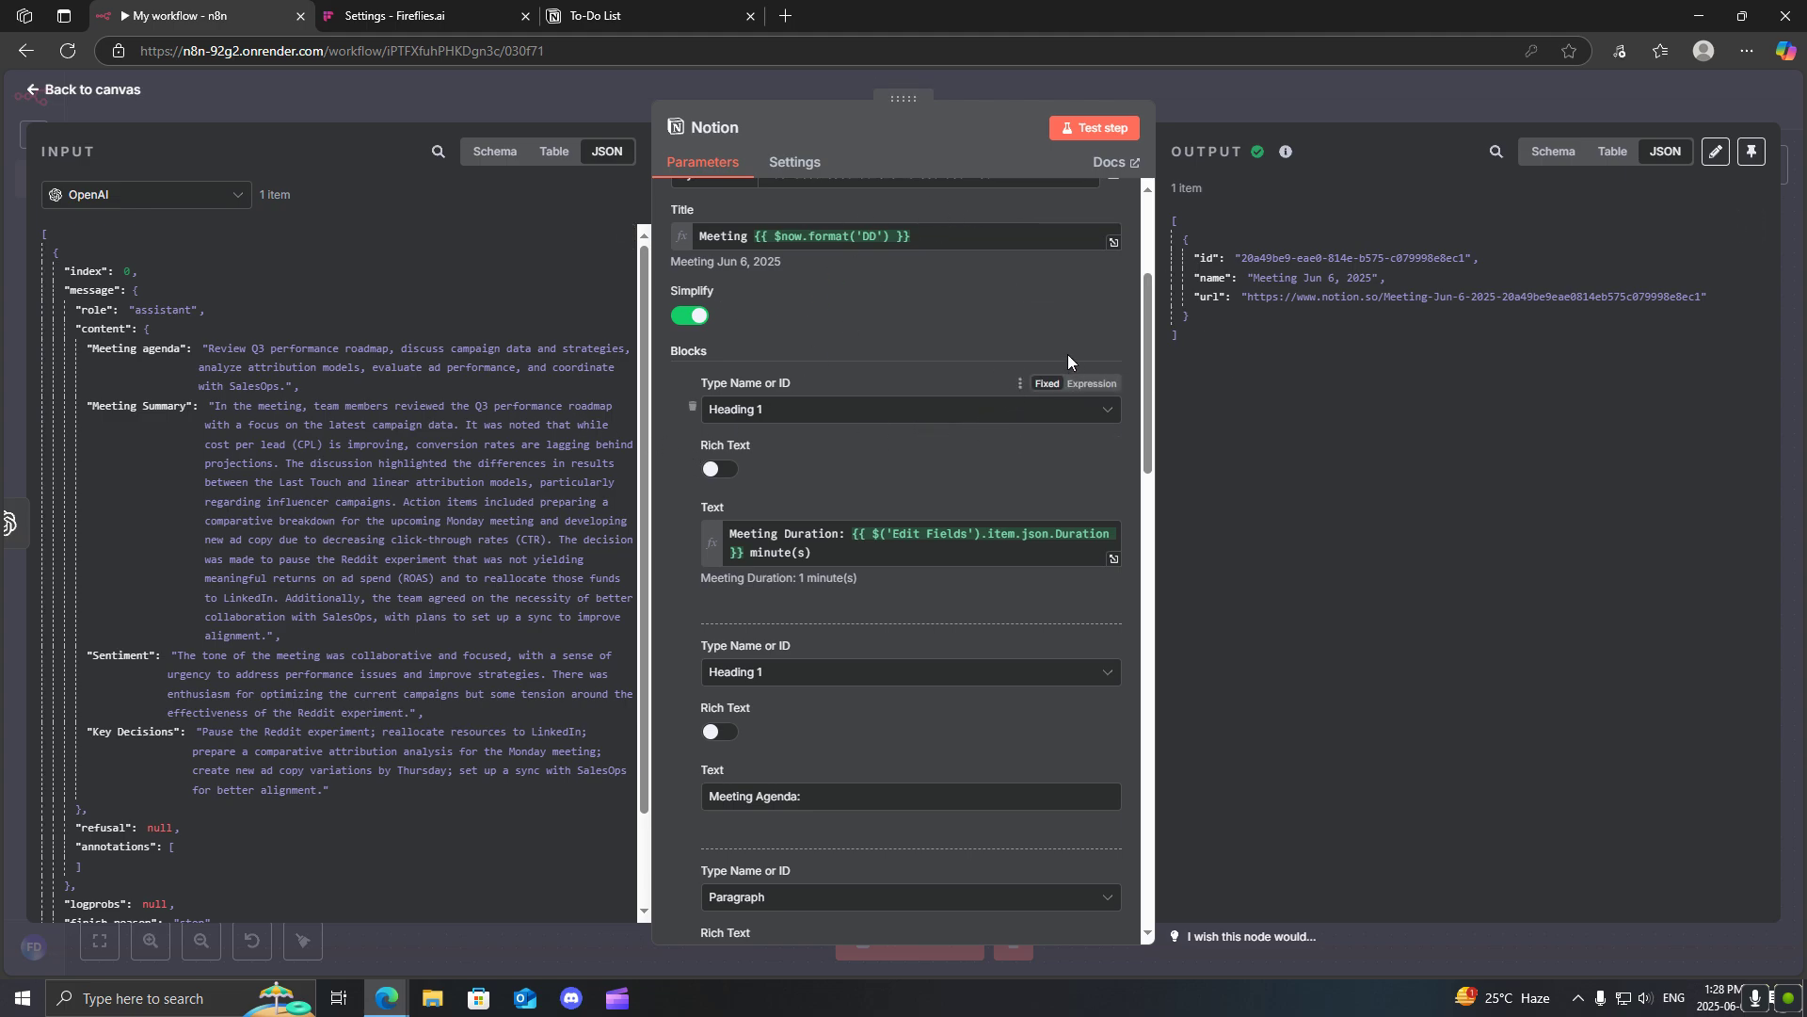
scroll(859, 466, "down", 2)
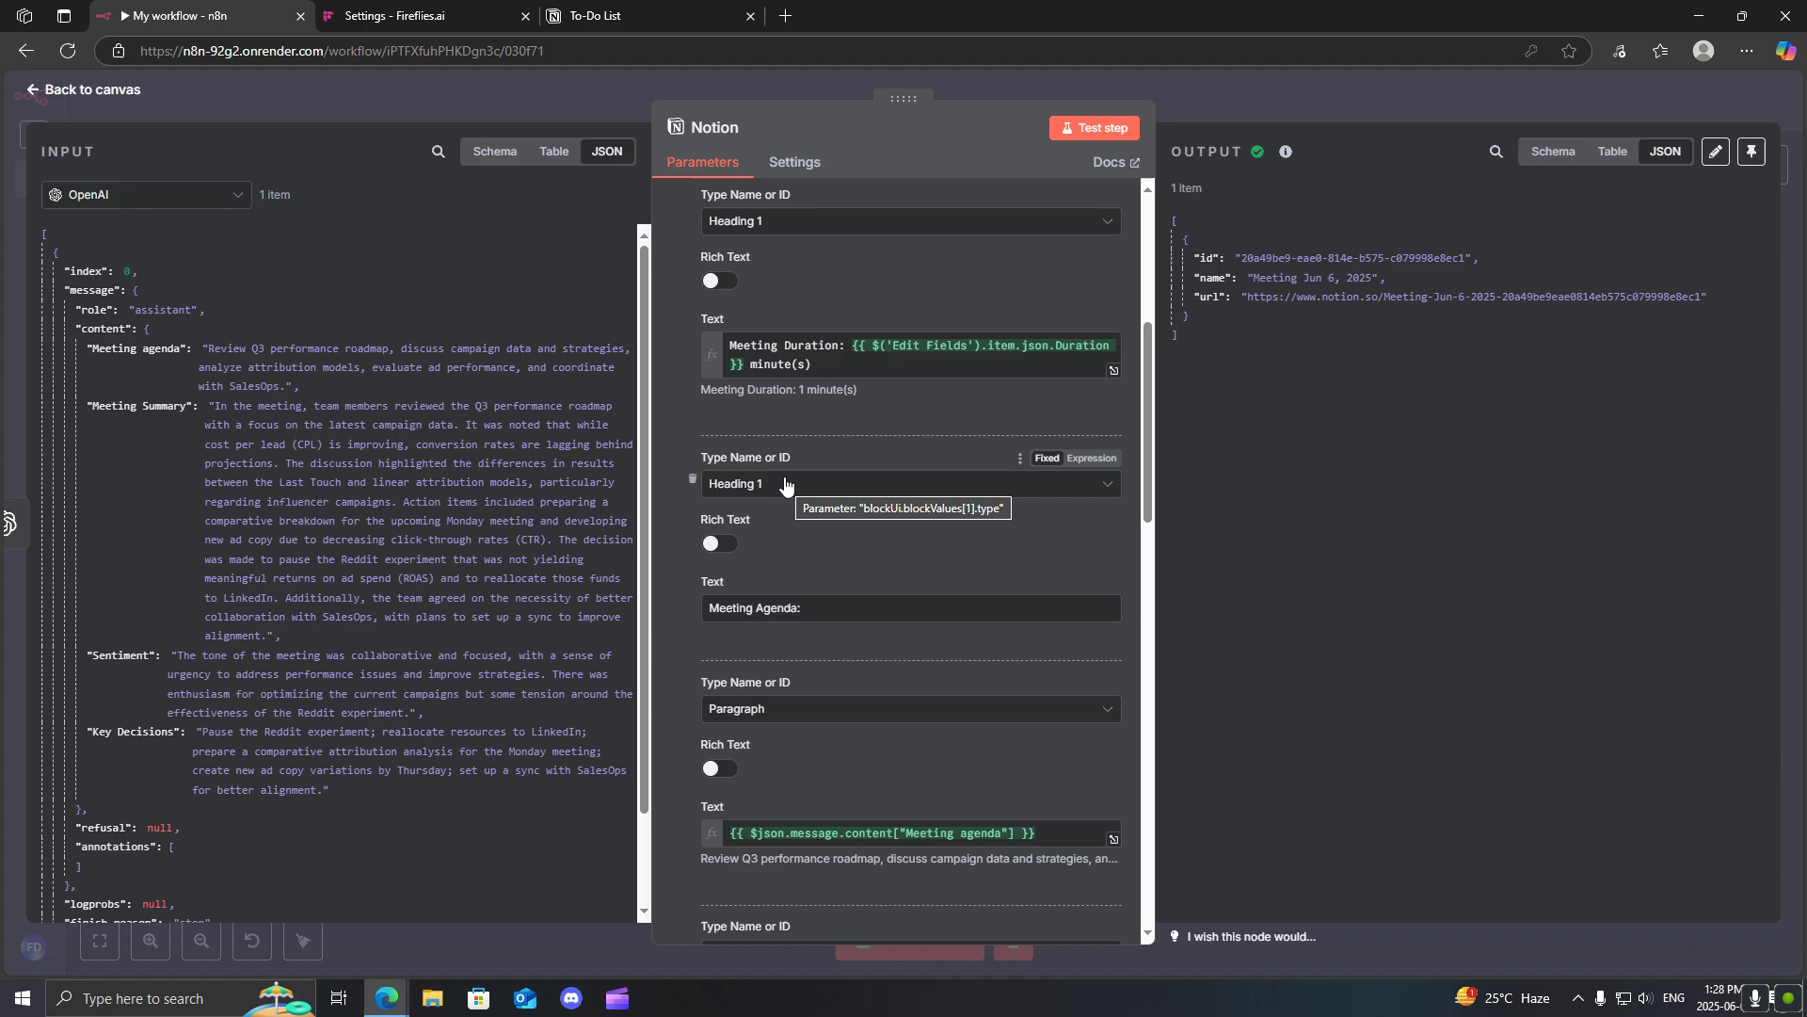
triple_click(827, 602)
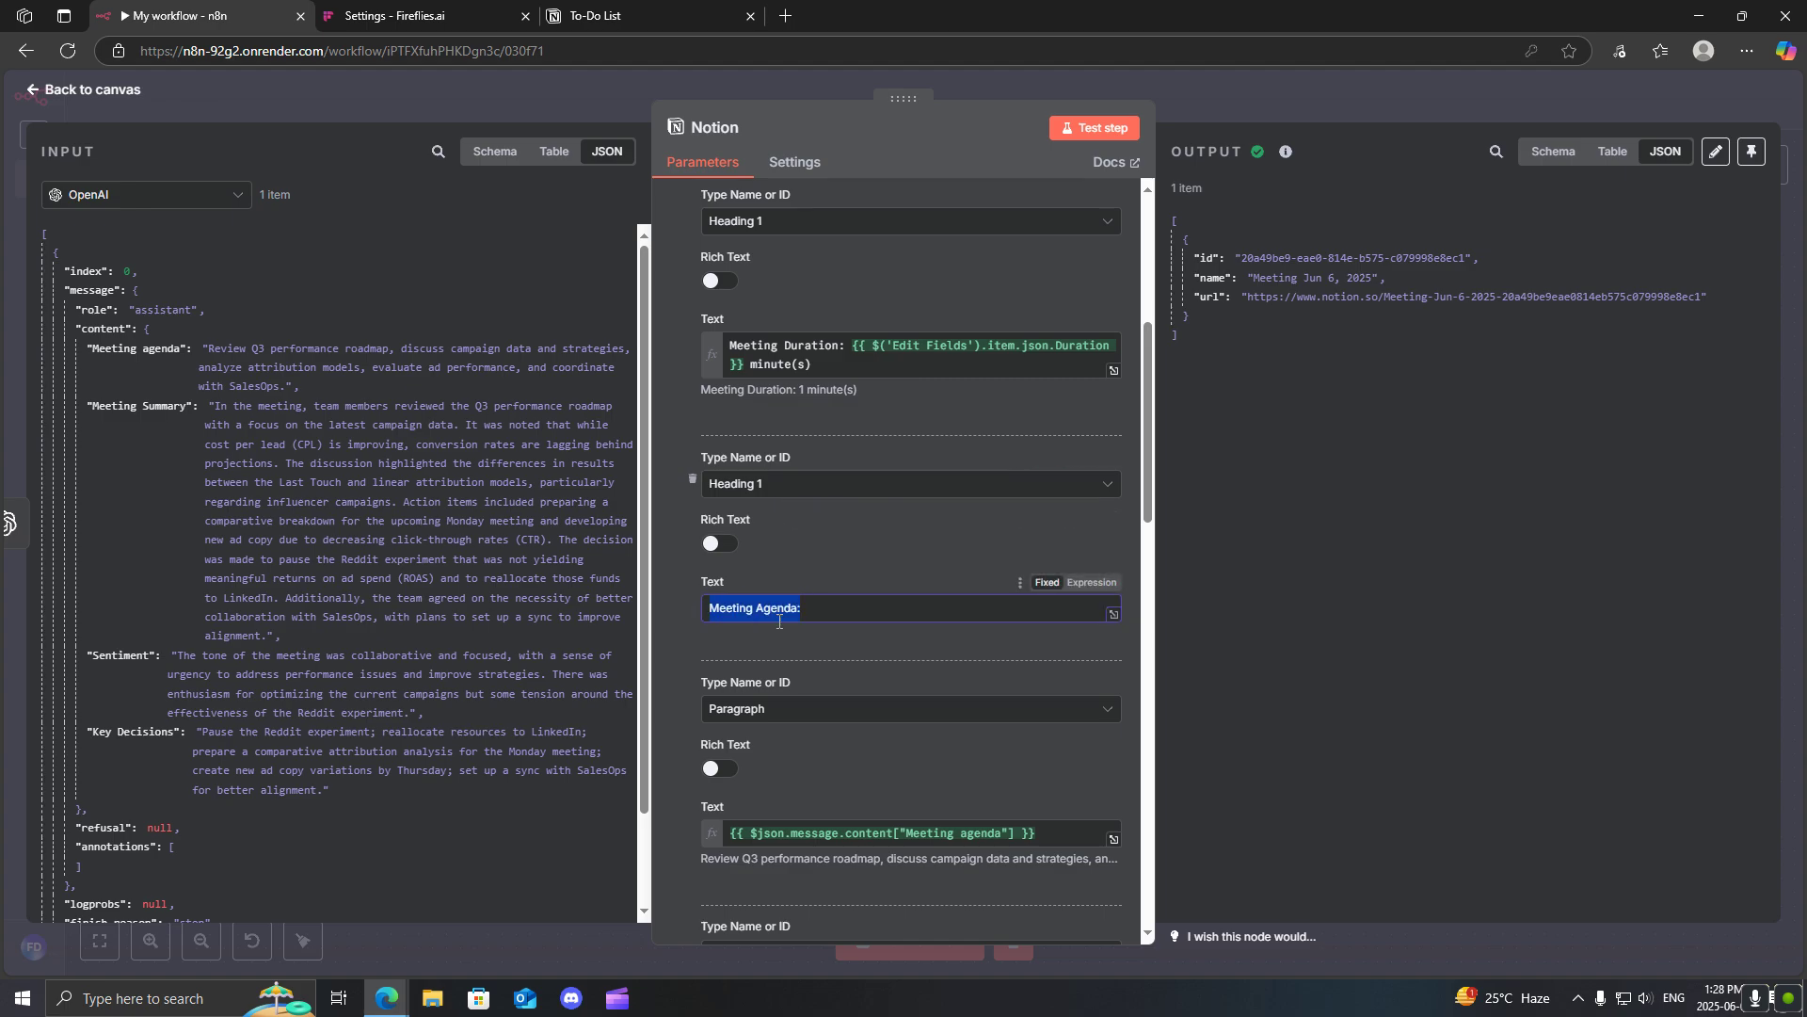
scroll(848, 602, "down", 2)
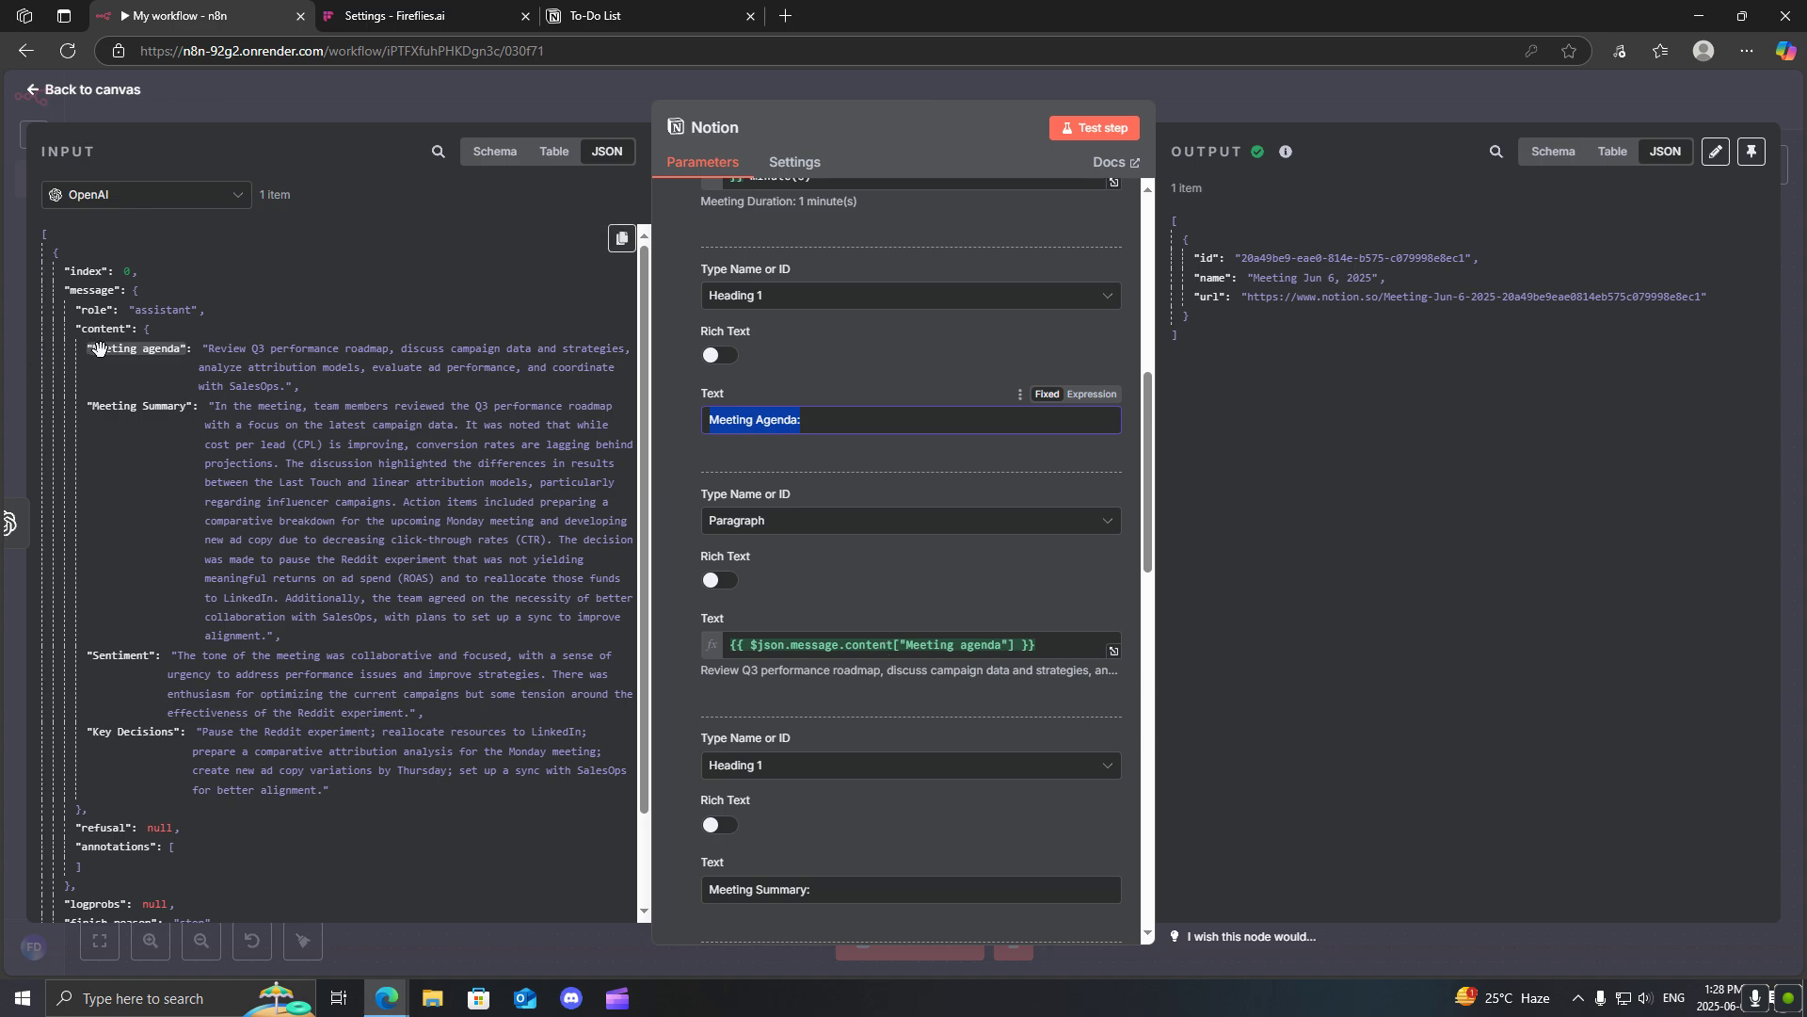
scroll(832, 614, "down", 3)
scroll(335, 570, "down", 2)
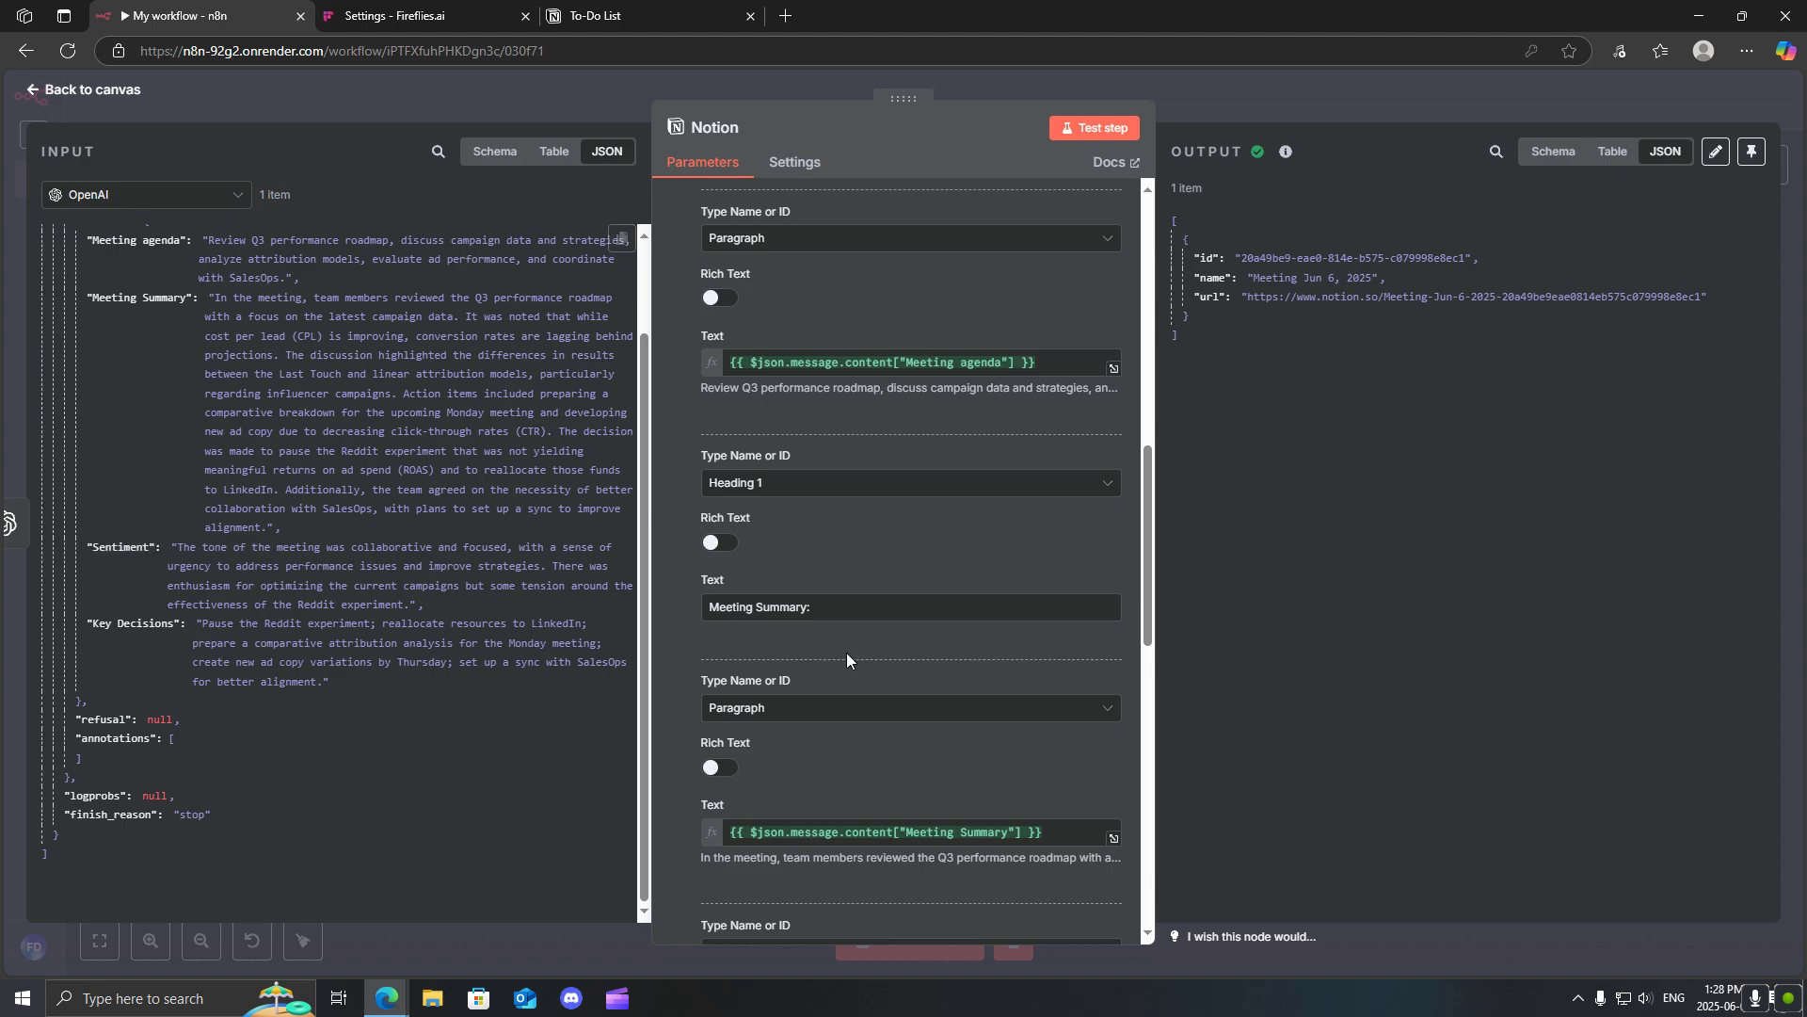
scroll(846, 652, "down", 2)
scroll(765, 544, "down", 2)
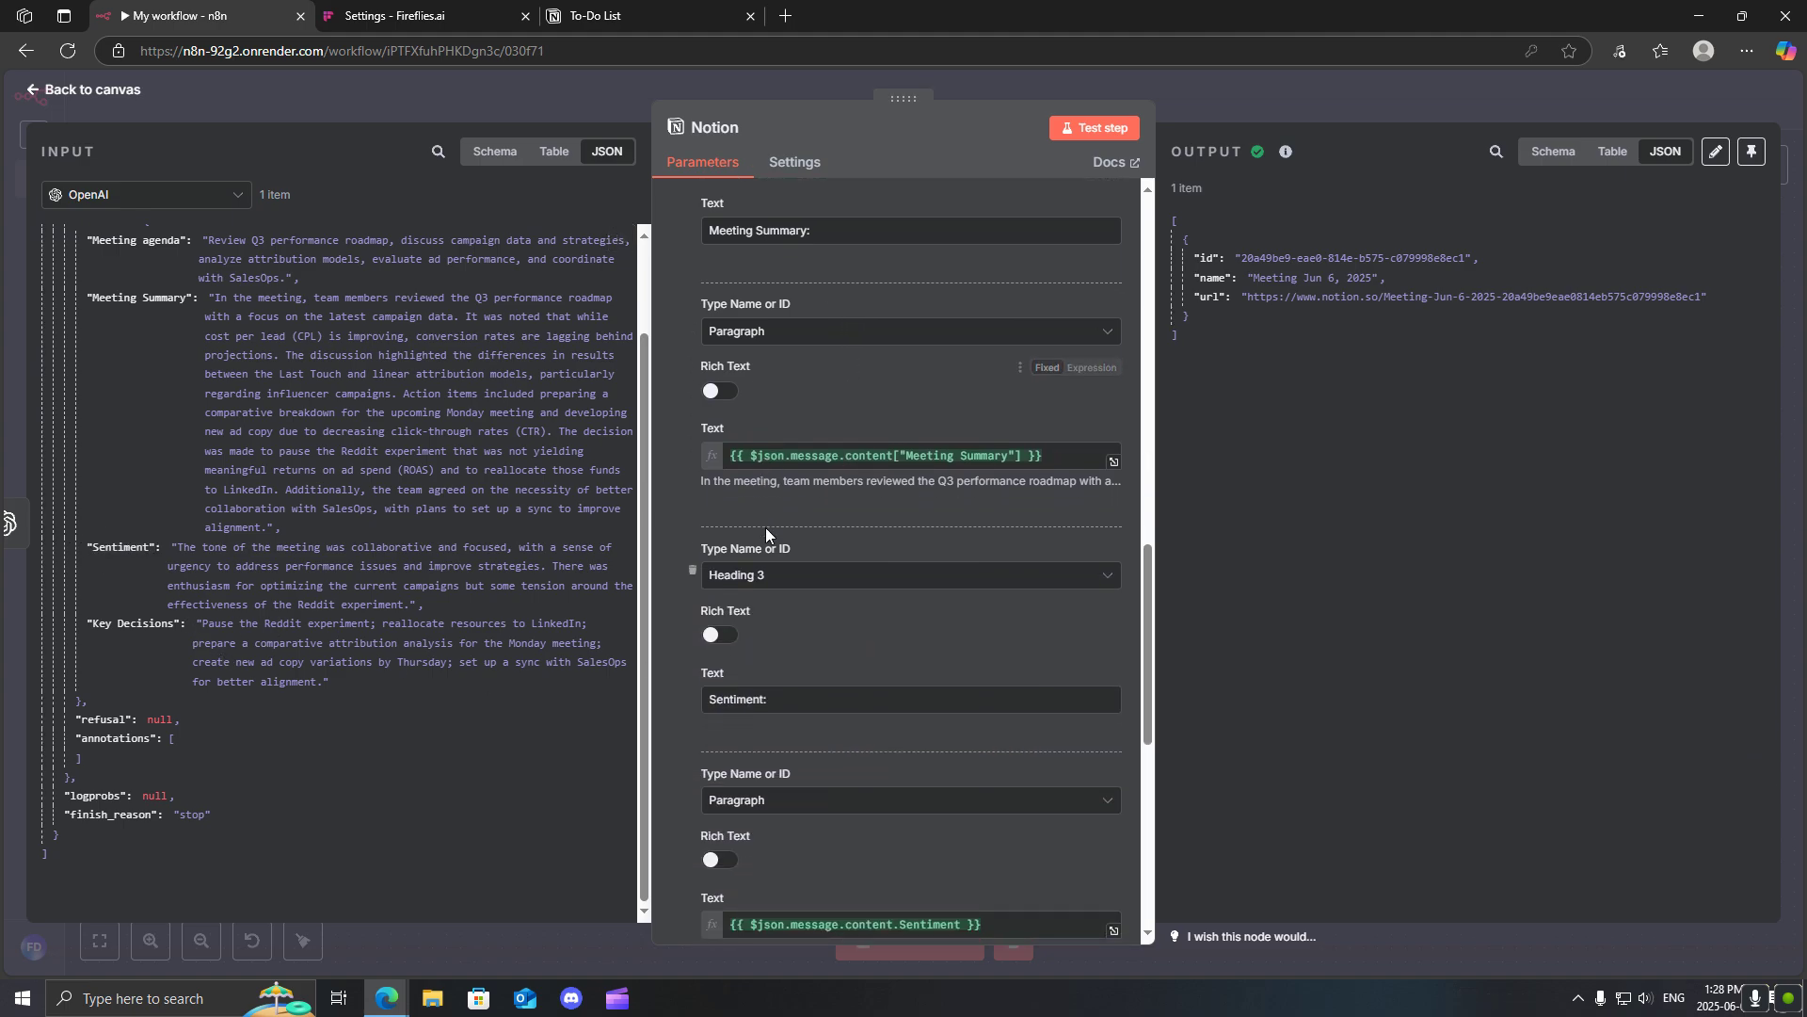
Step: Run a test of the Notion node, switch to Notion and open the last Meeting Jun 6, 2025 page under To-Do List
left_click(1067, 132)
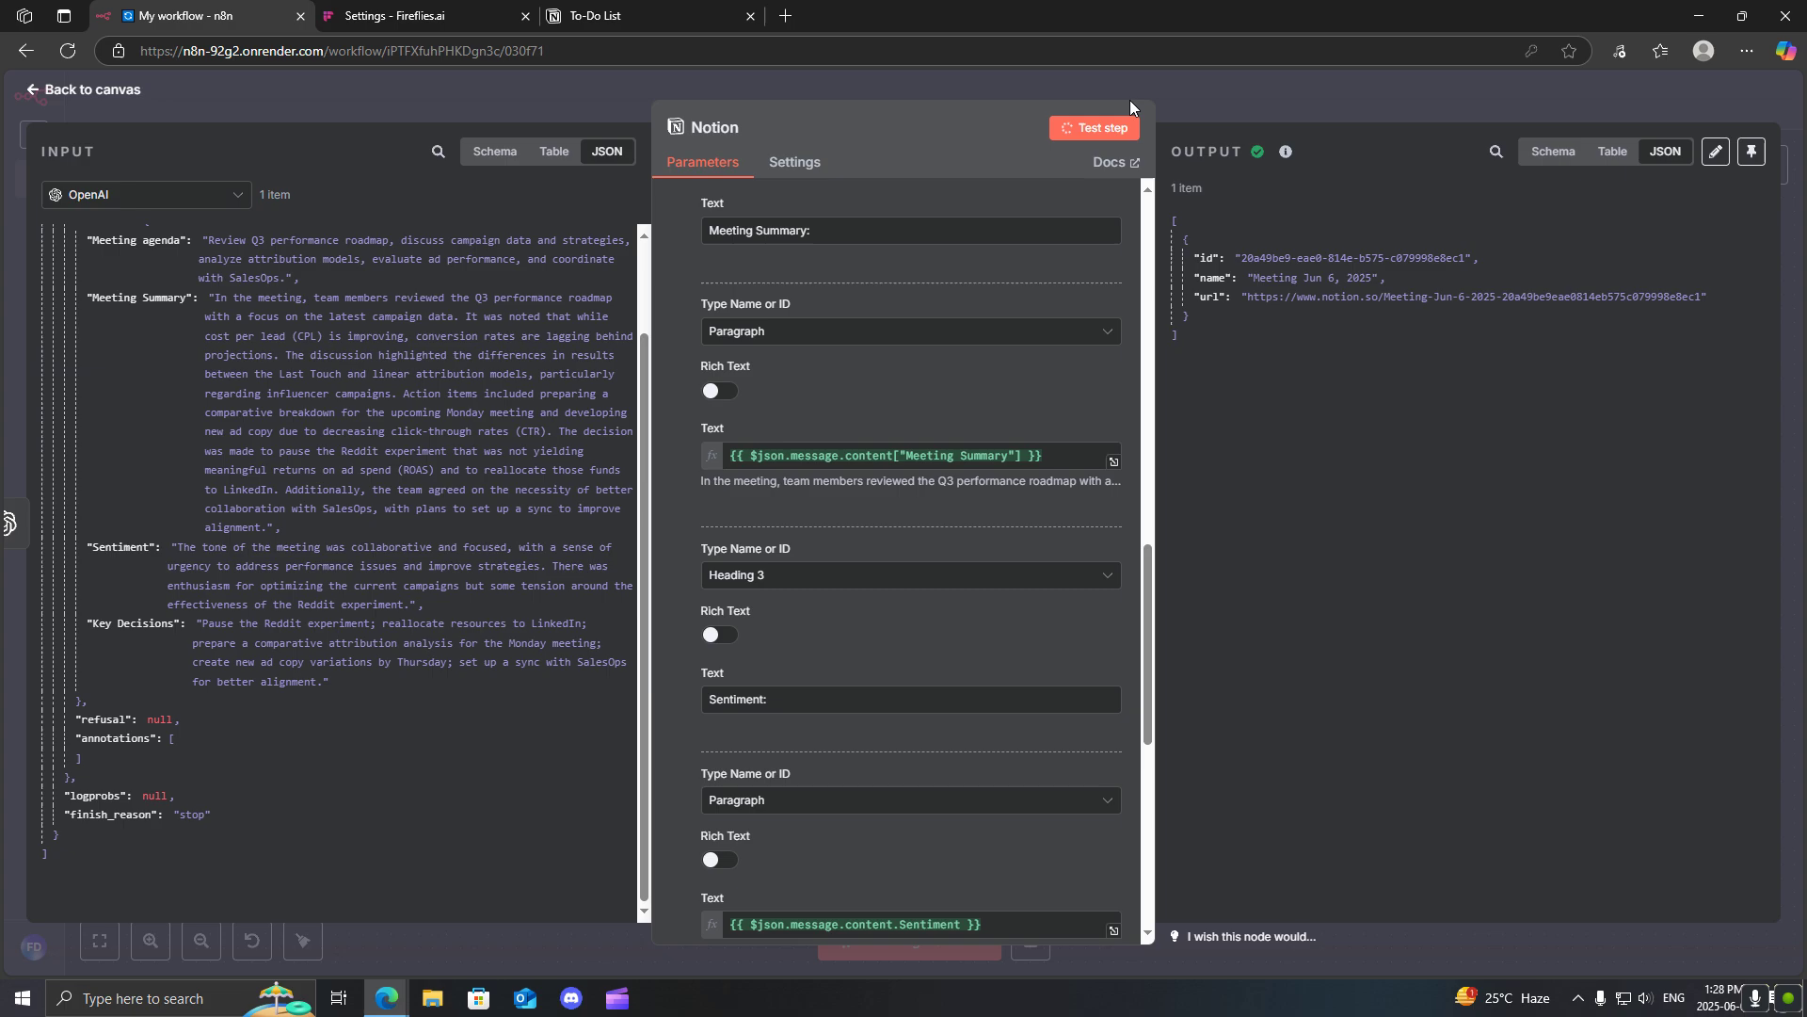
left_click(568, 10)
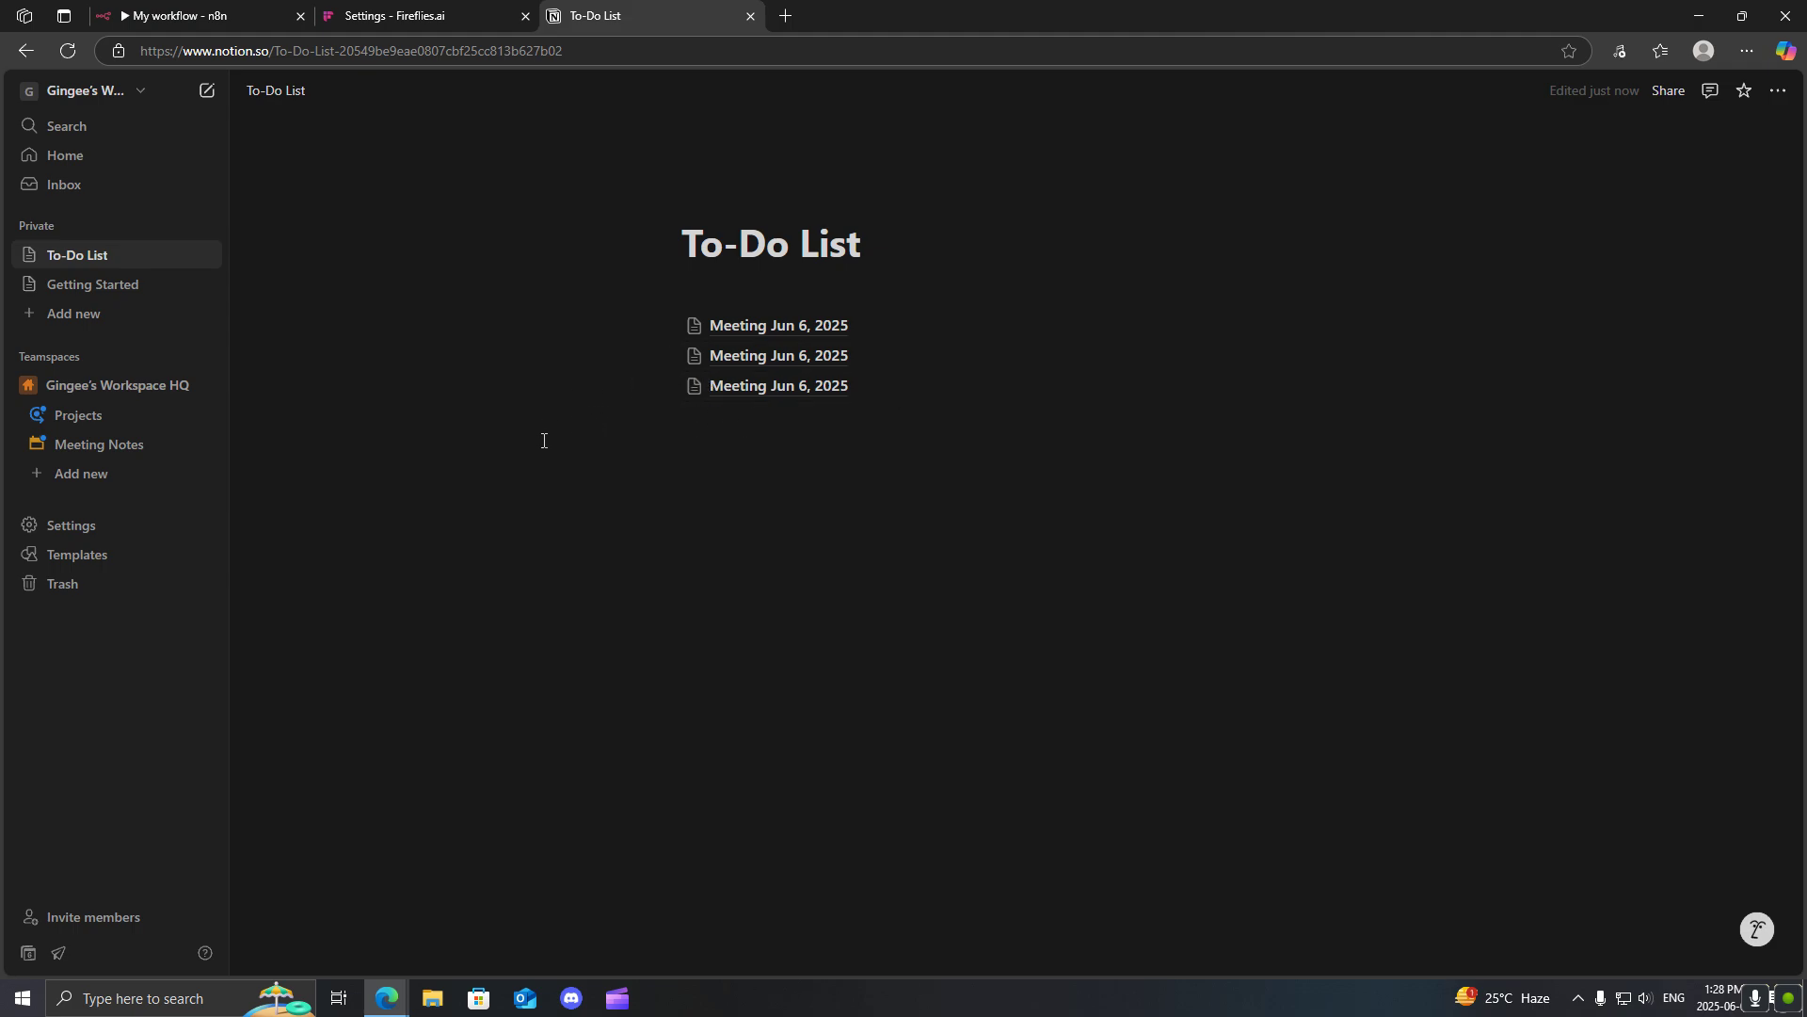
left_click(741, 385)
Step: Review the sections of the generated meeting page, highlighting the Meeting Agenda and Meeting Summary headings and clearing the selection
scroll(452, 402, "down", 3)
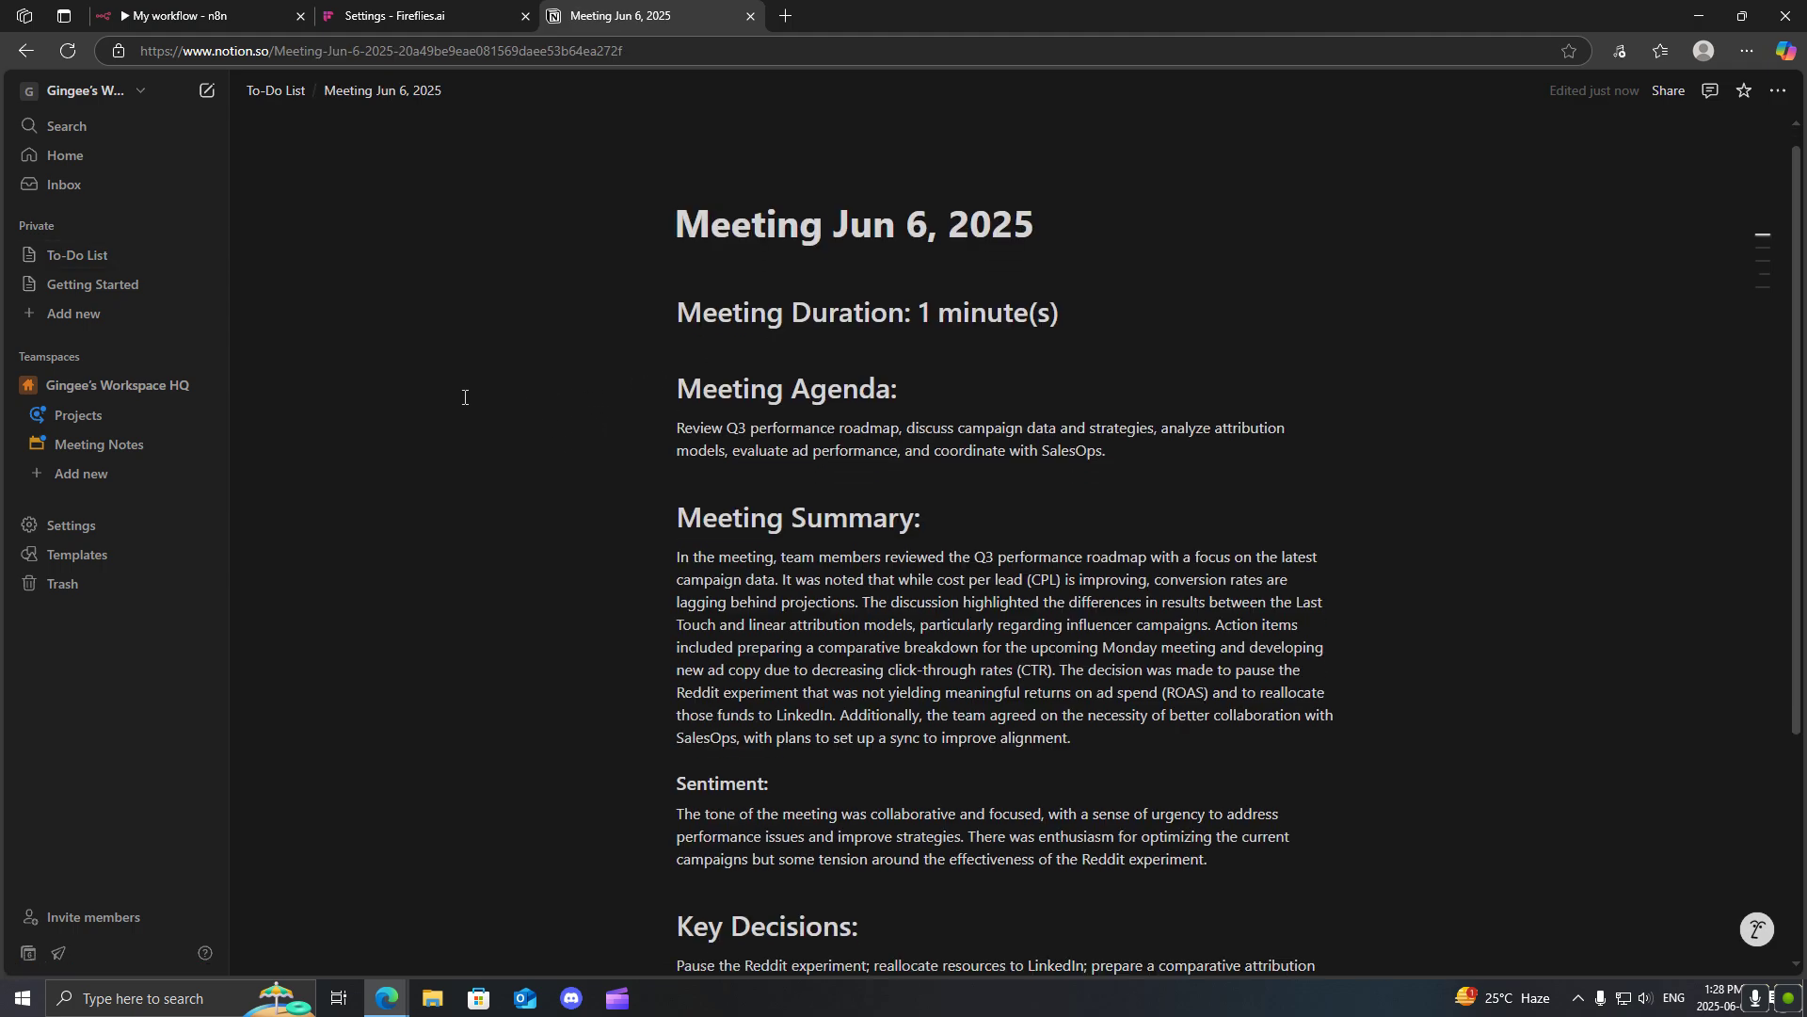
scroll(490, 411, "up", 1)
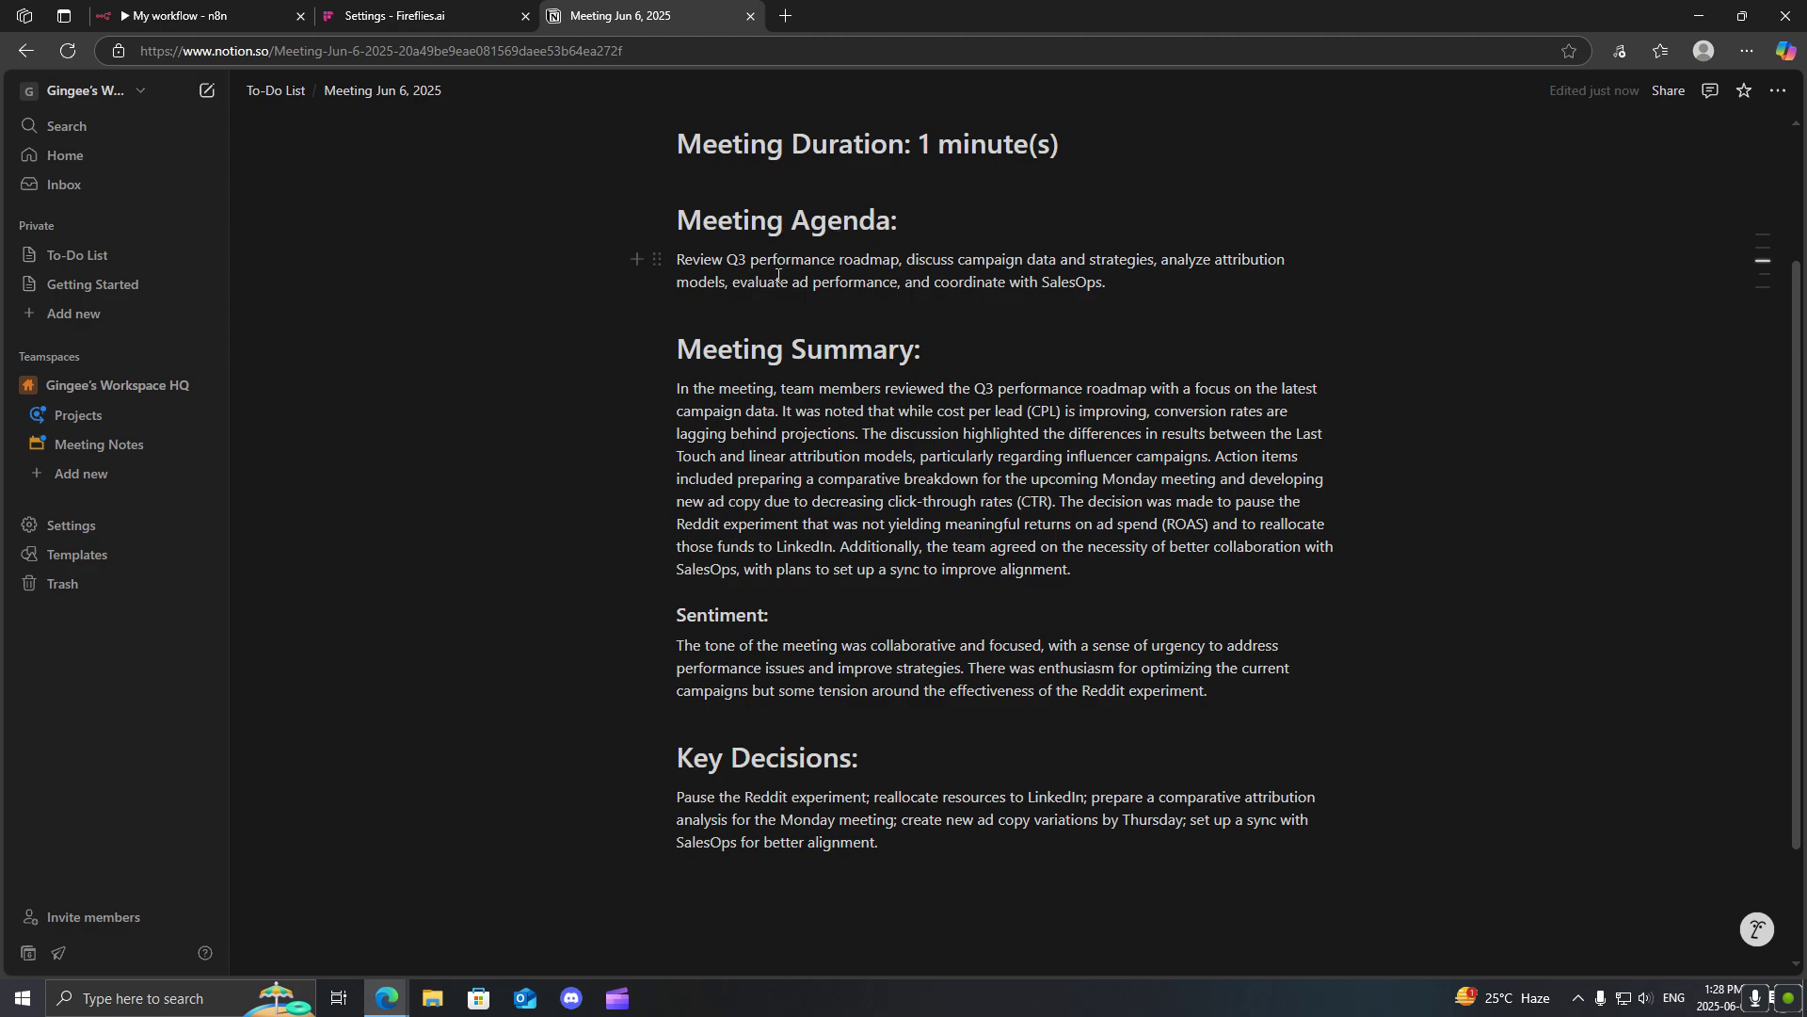
left_click_drag(718, 221, 885, 221)
left_click_drag(750, 350, 915, 351)
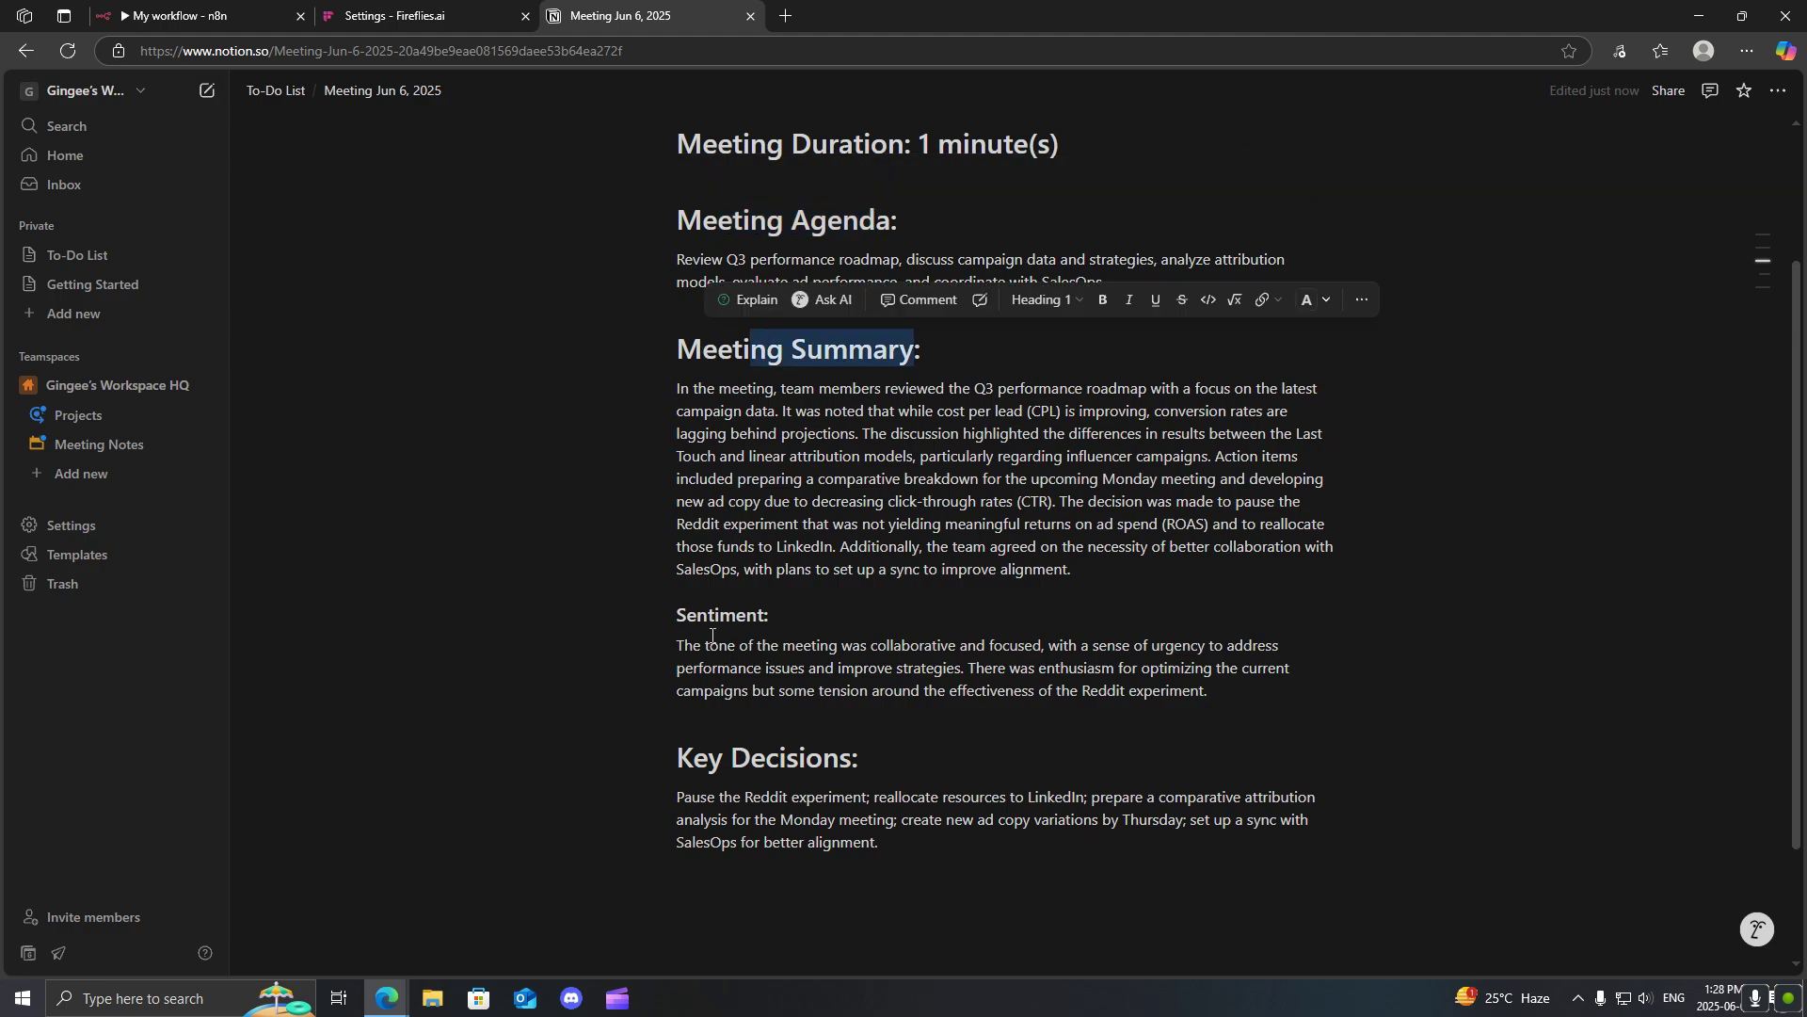
scroll(726, 673, "down", 1)
scroll(1009, 633, "up", 3)
scroll(1008, 634, "down", 2)
left_click(1412, 694)
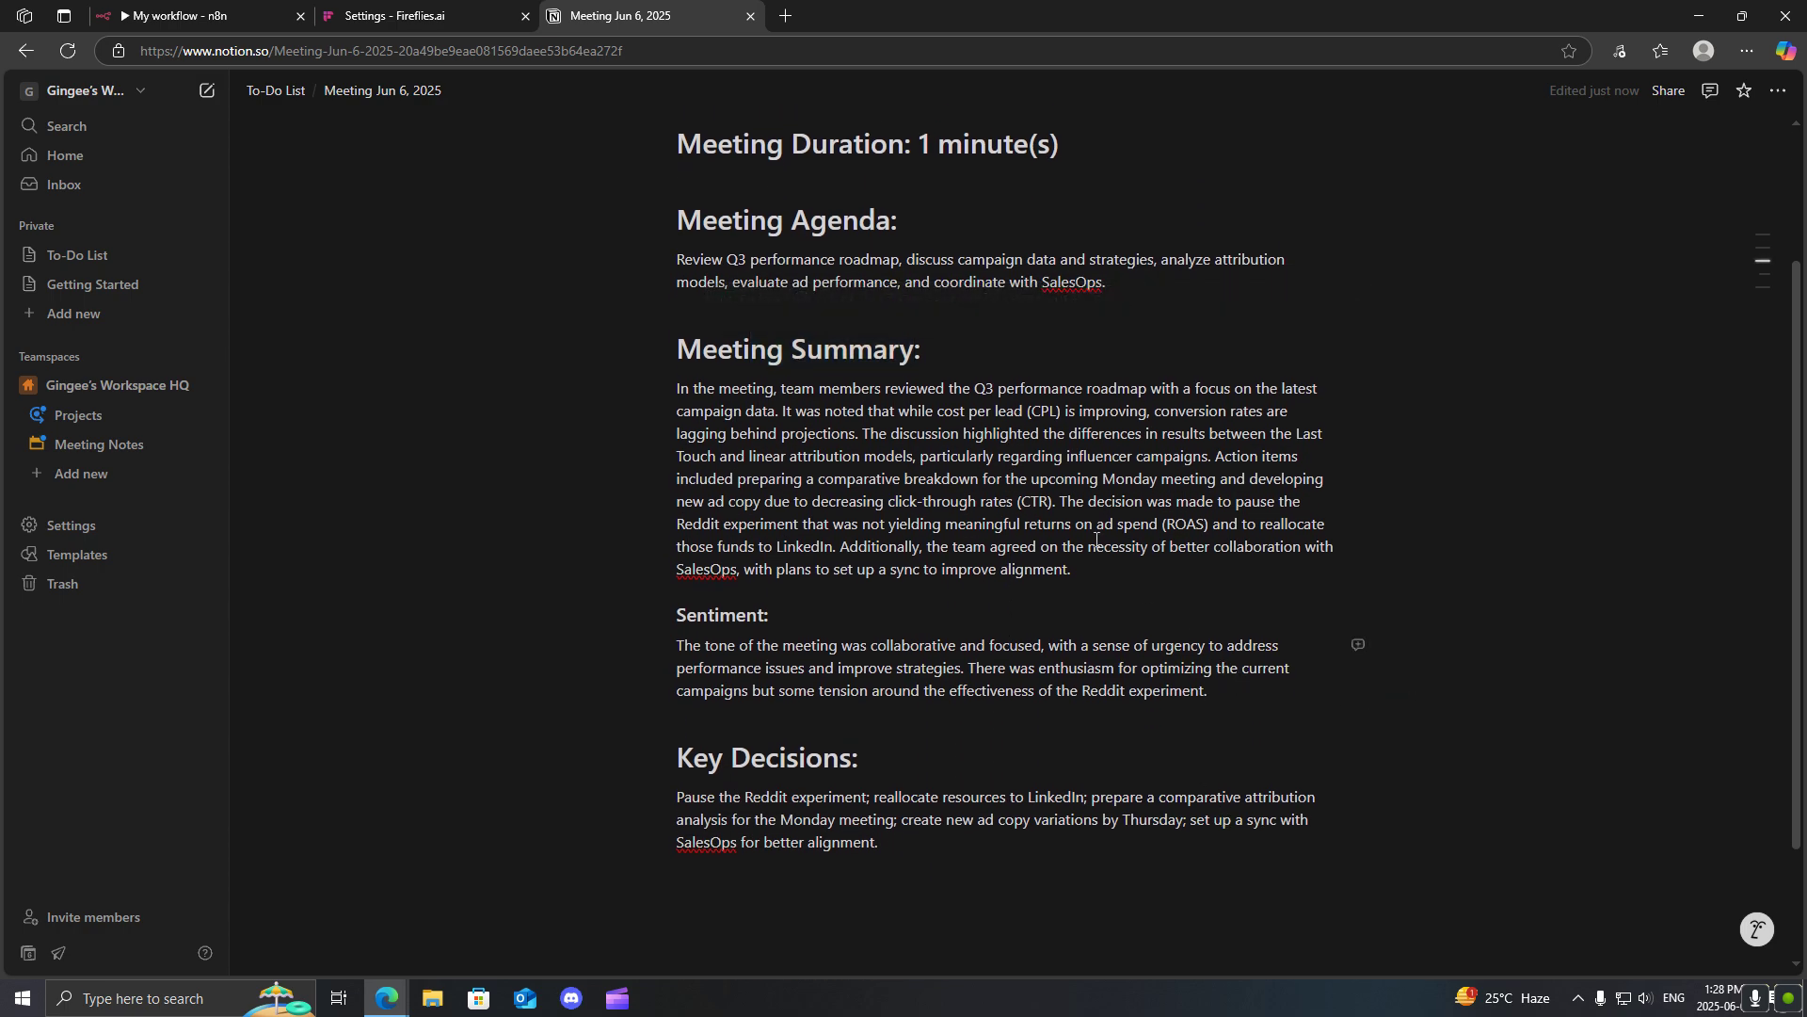
Step: Examine the meeting page's title and duration heading, and highlight the paragraph under Meeting Summary
left_click_drag(920, 144, 996, 157)
scroll(979, 151, "up", 2)
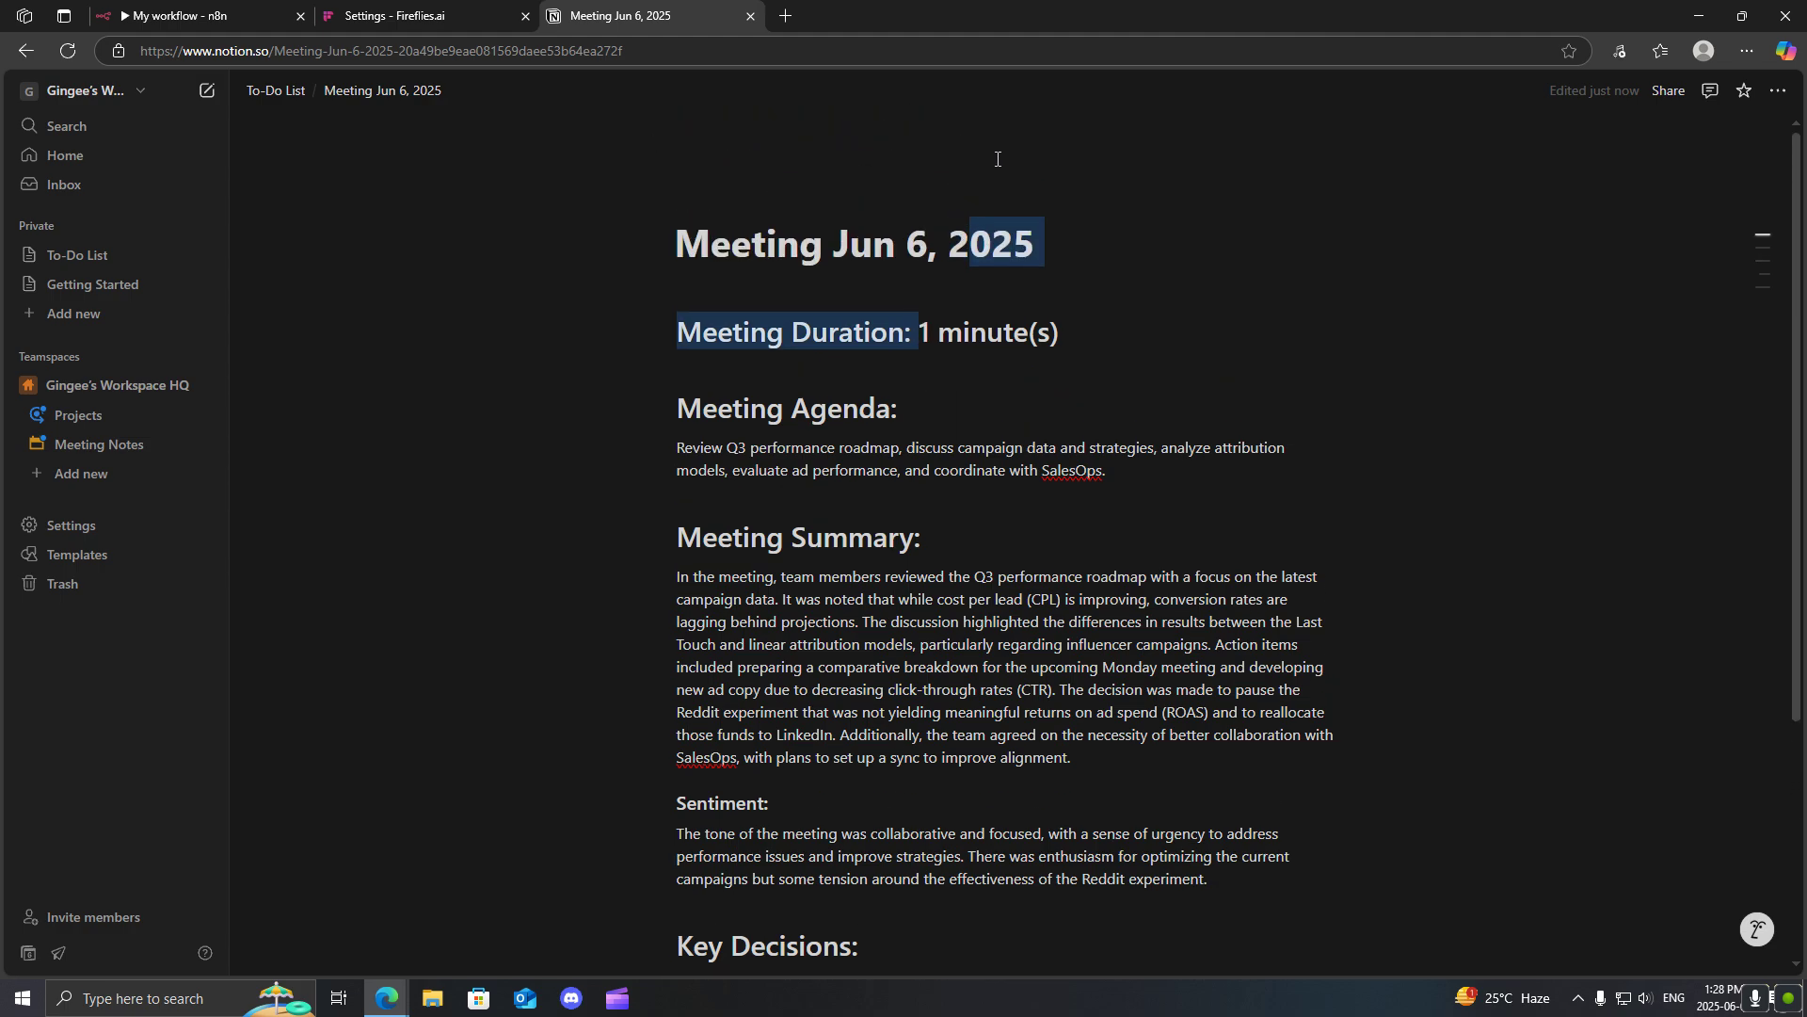
left_click(1035, 366)
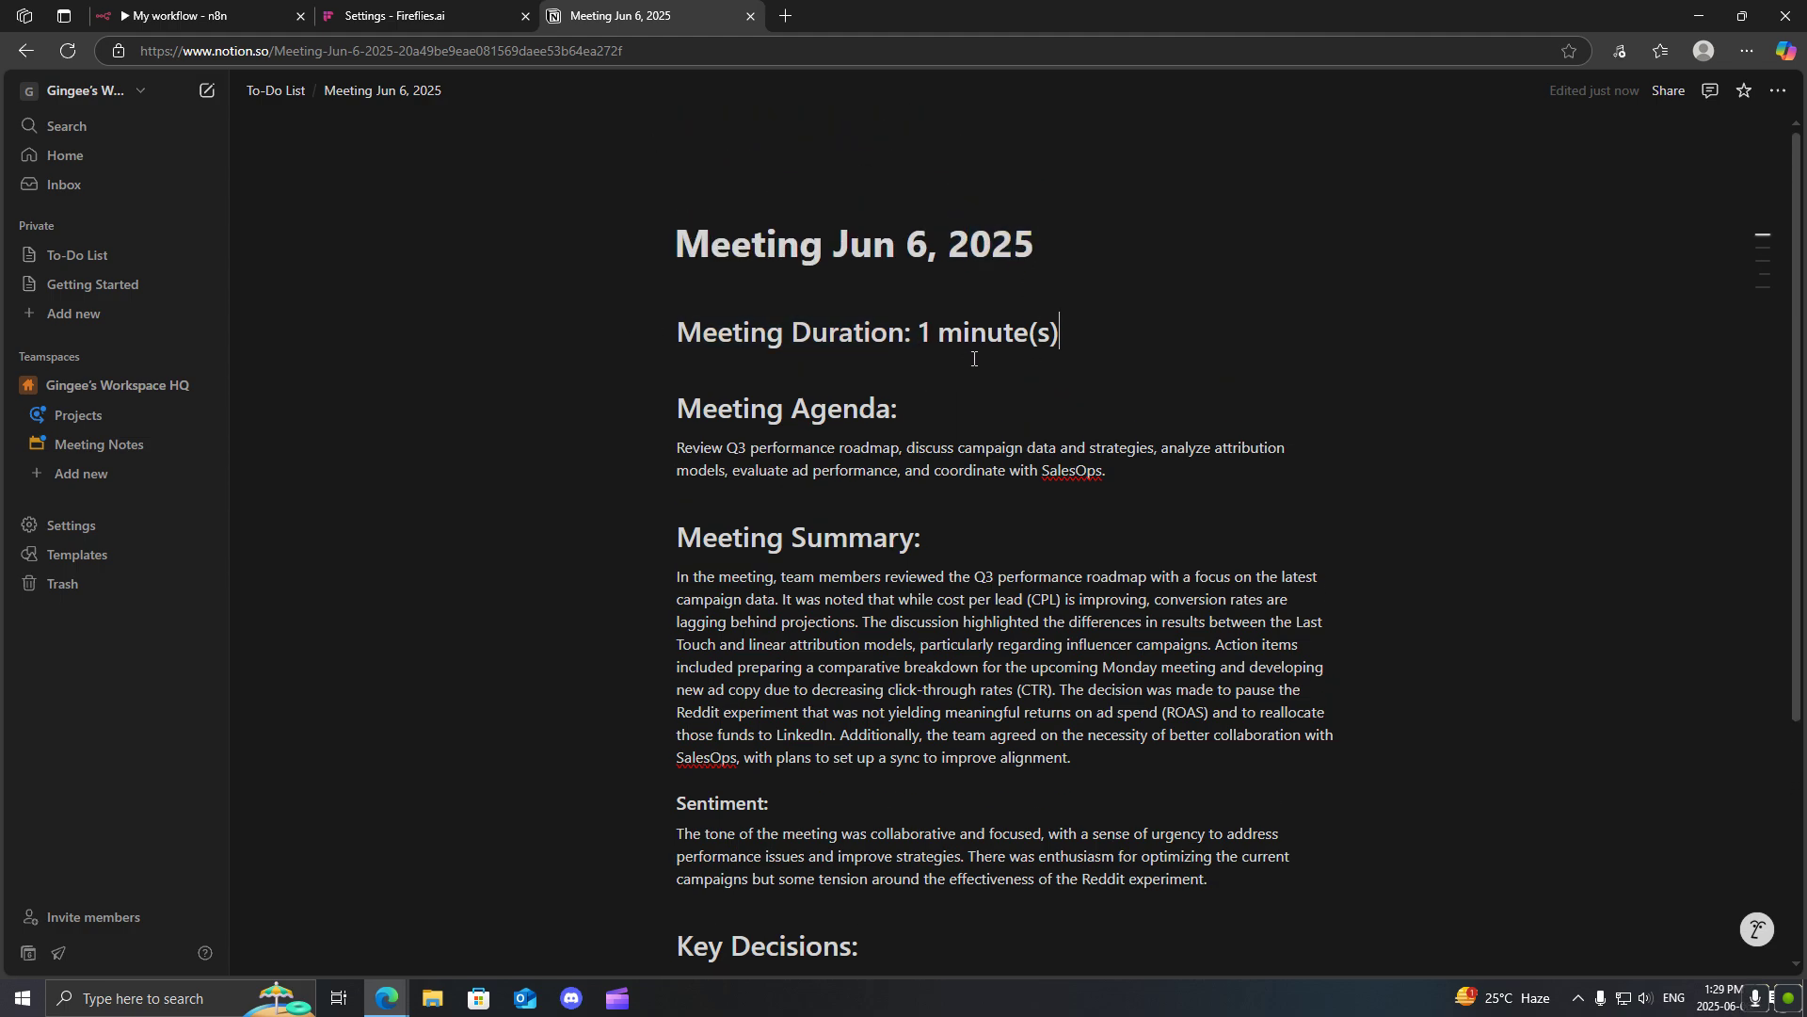
scroll(909, 448, "down", 3)
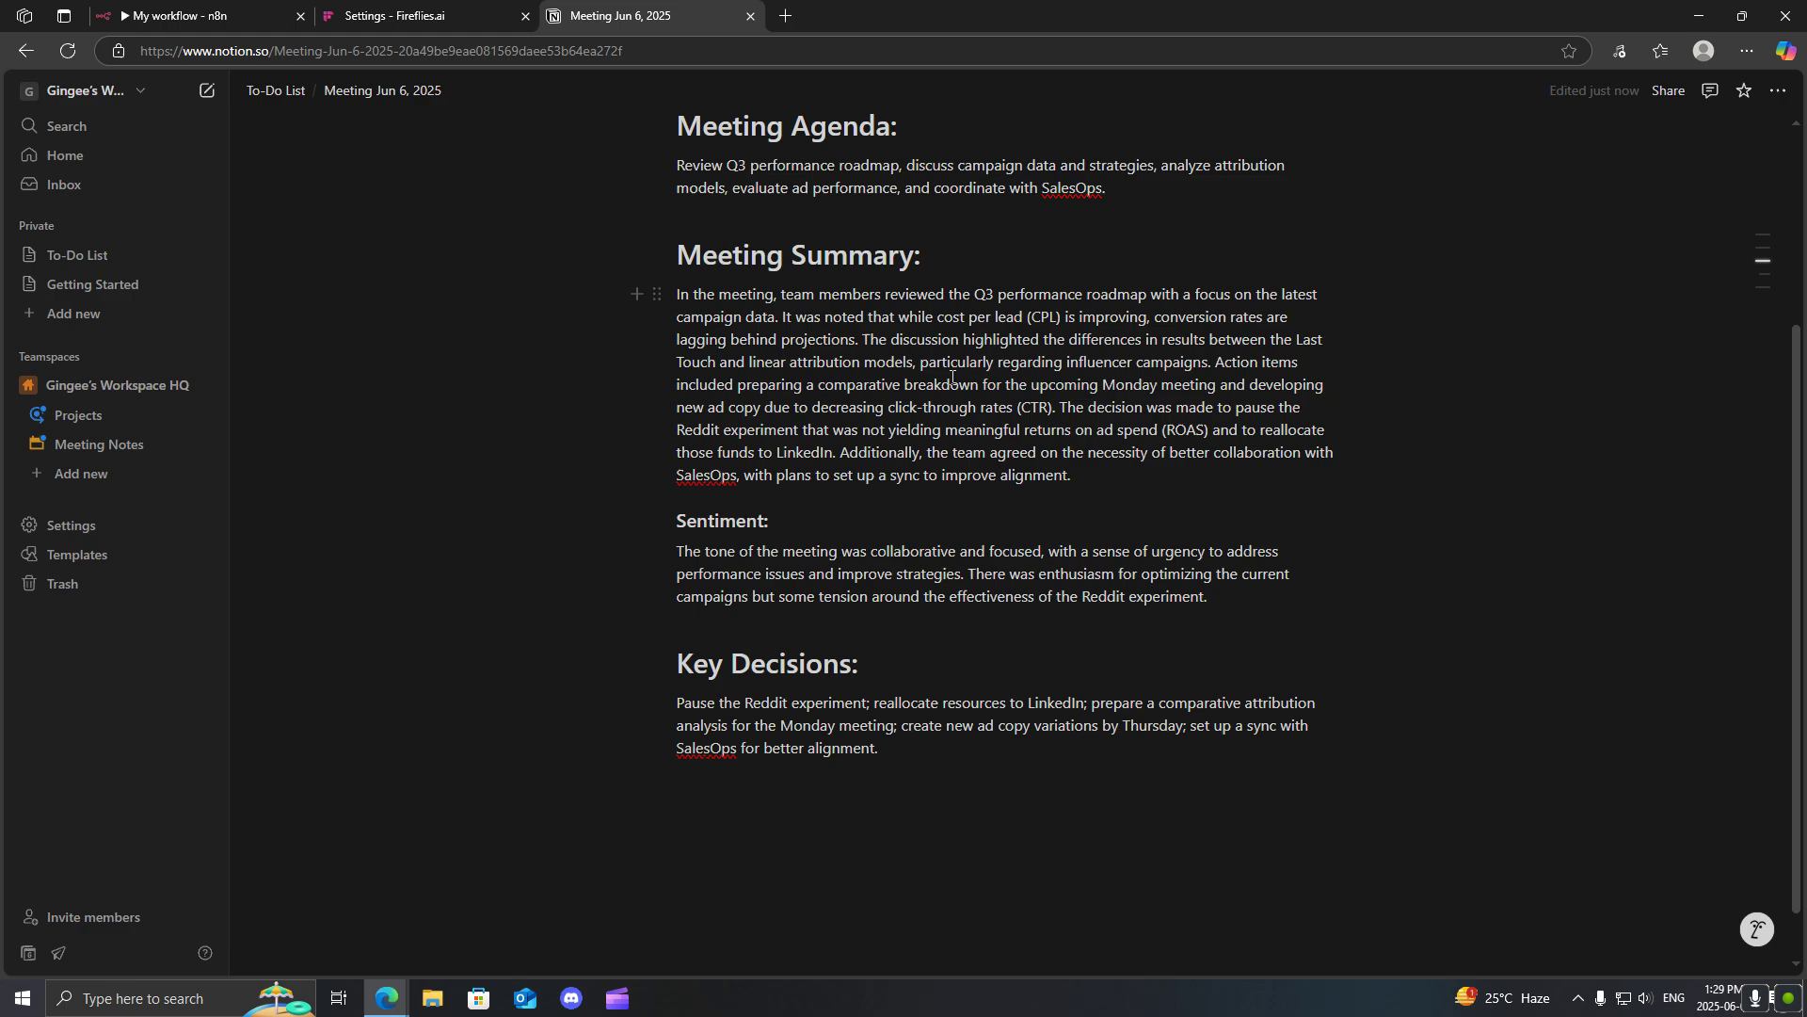
left_click_drag(1047, 513, 919, 518)
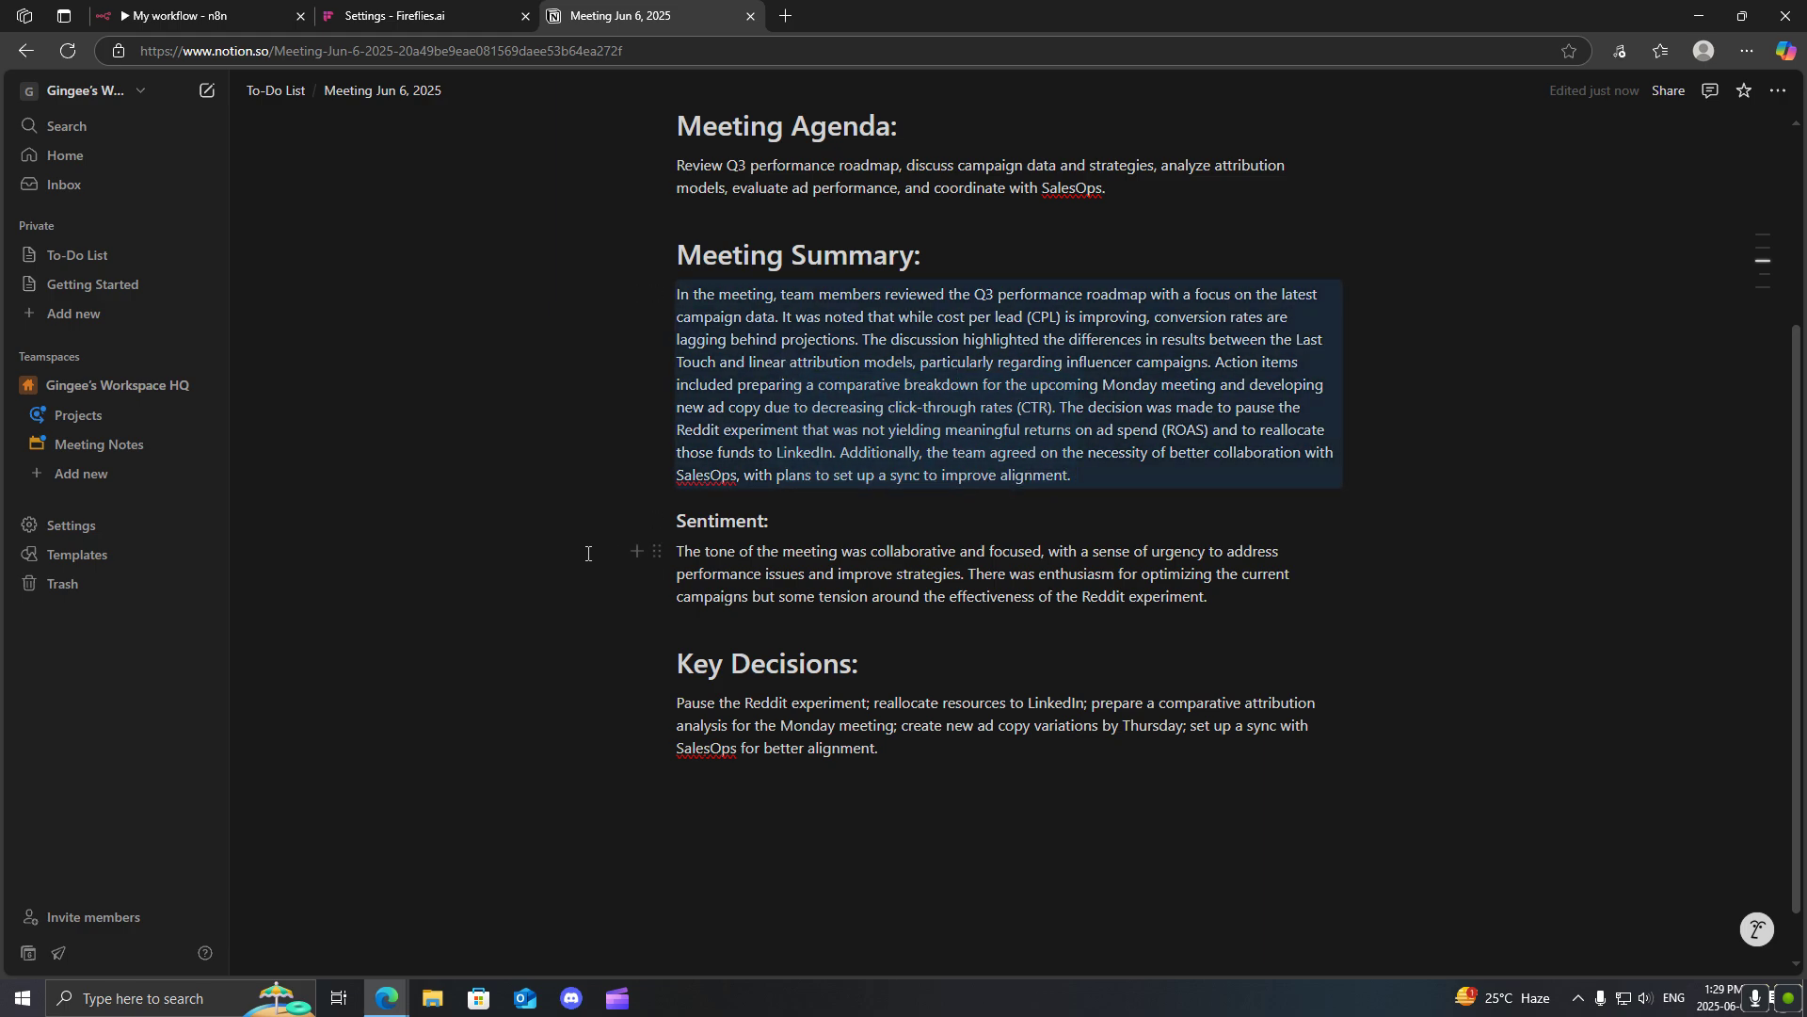
scroll(588, 554, "up", 2)
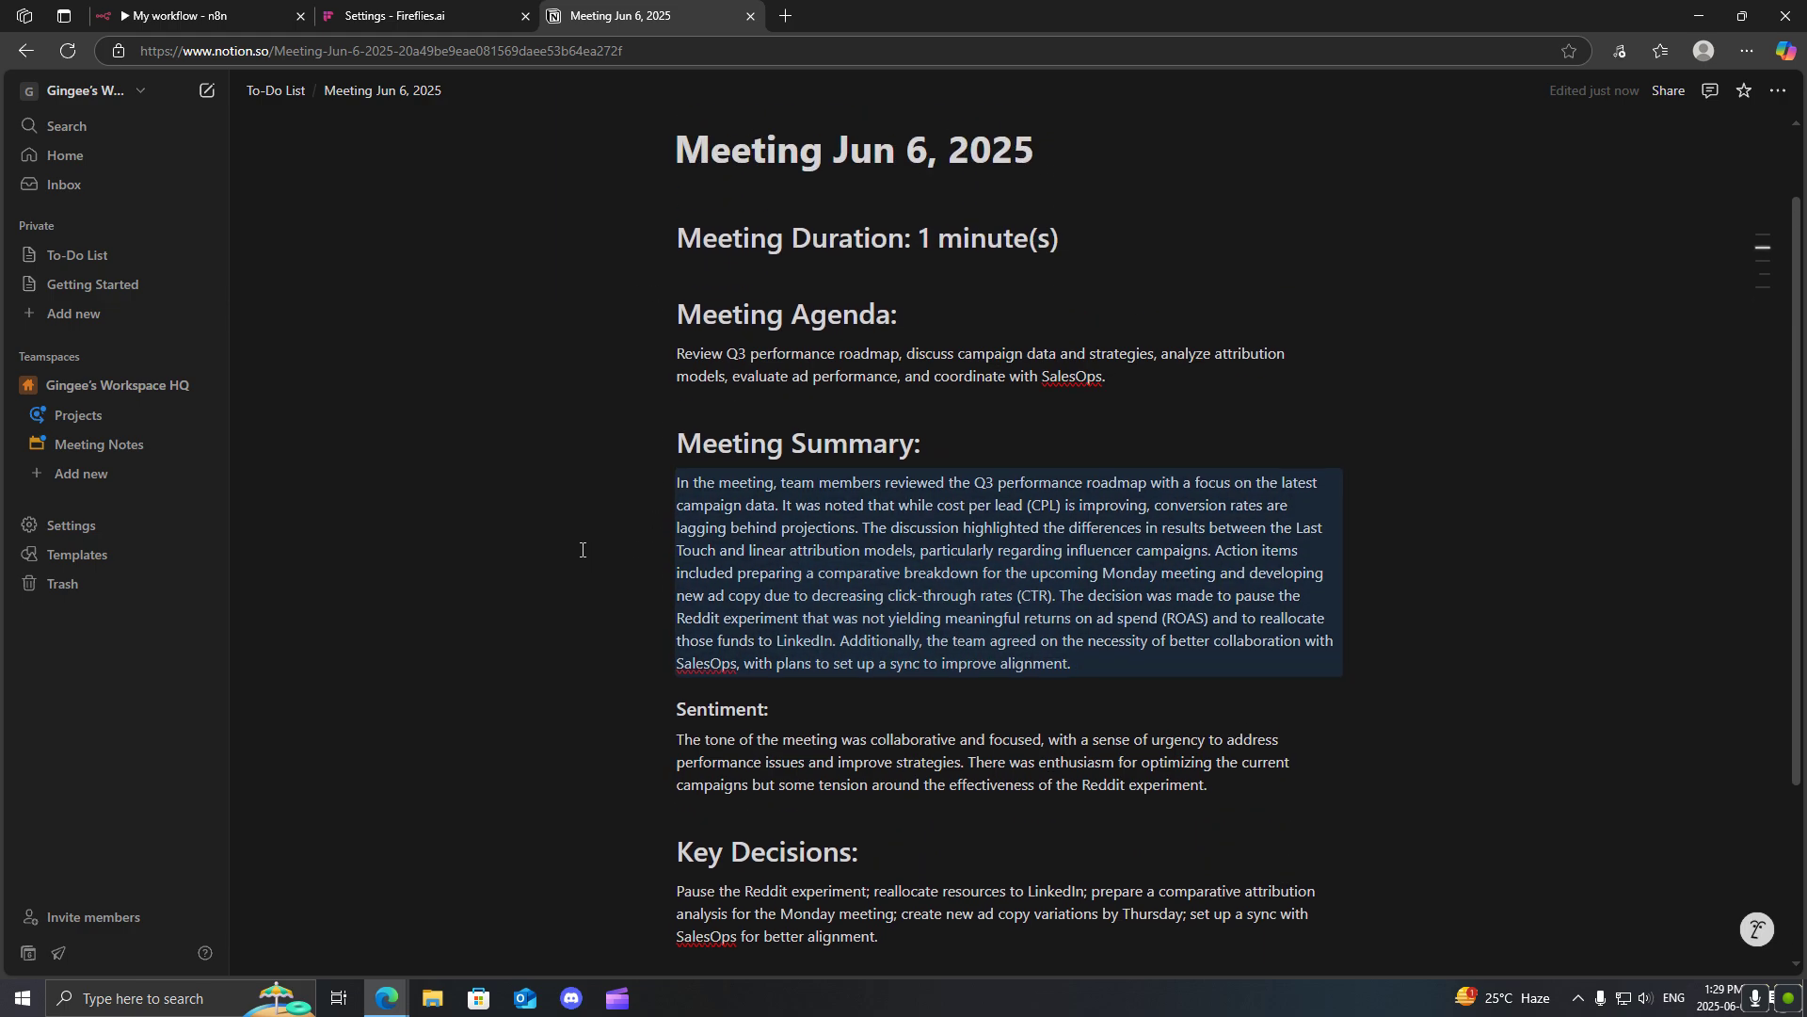